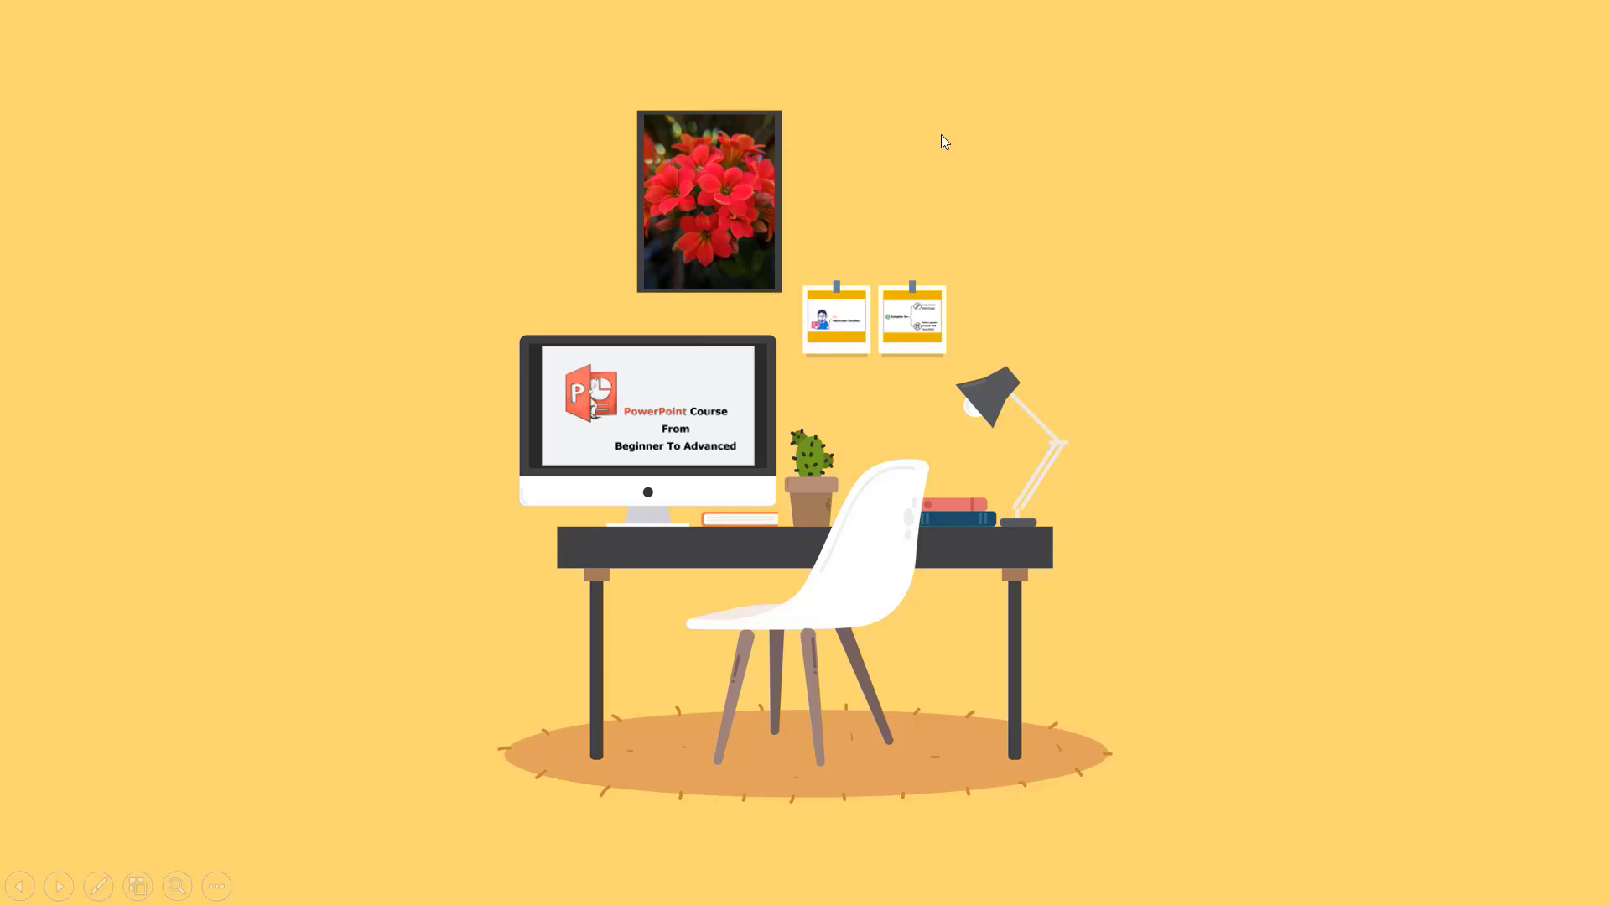
Preview the zooms into the flower picture and the monitor's course title slide, returning to the desk overview after each
click(733, 209)
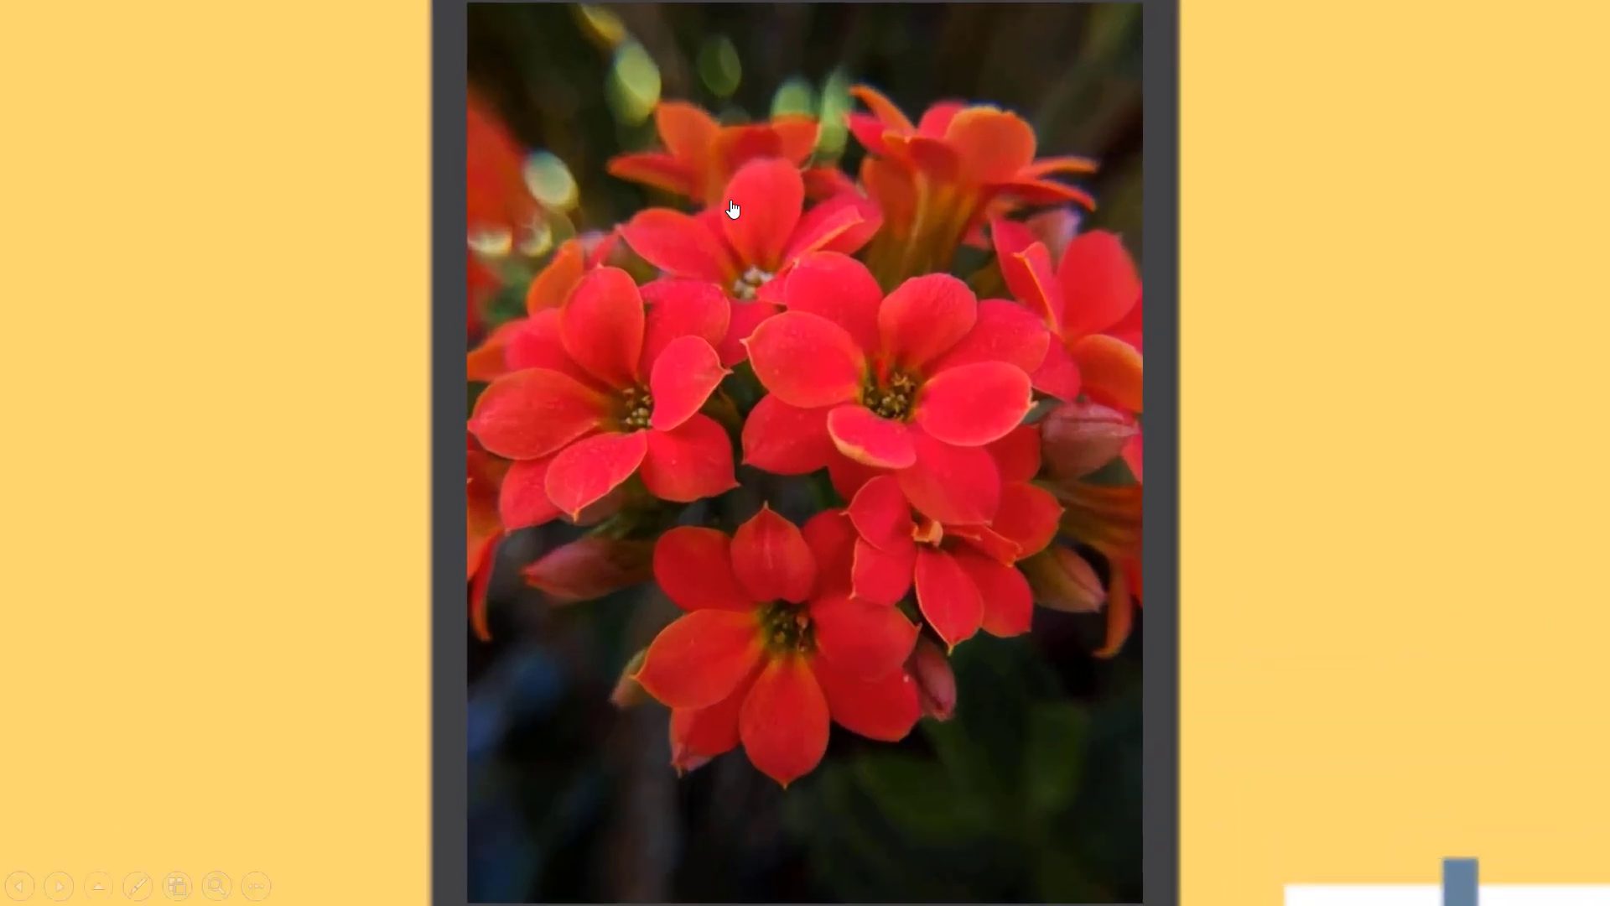
click(732, 209)
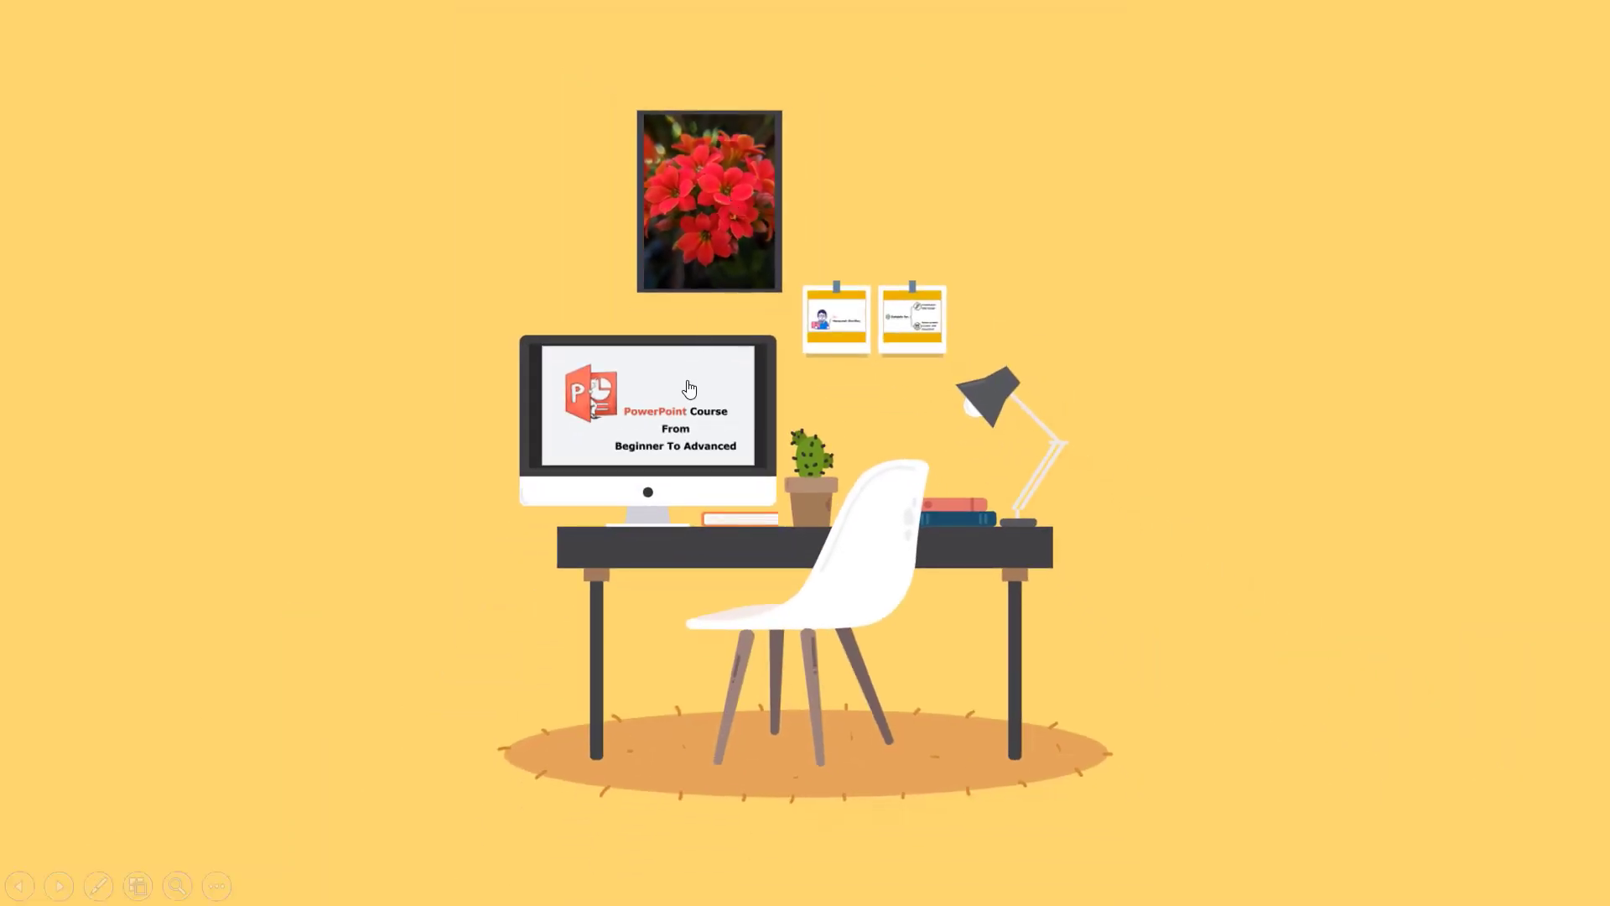
click(689, 388)
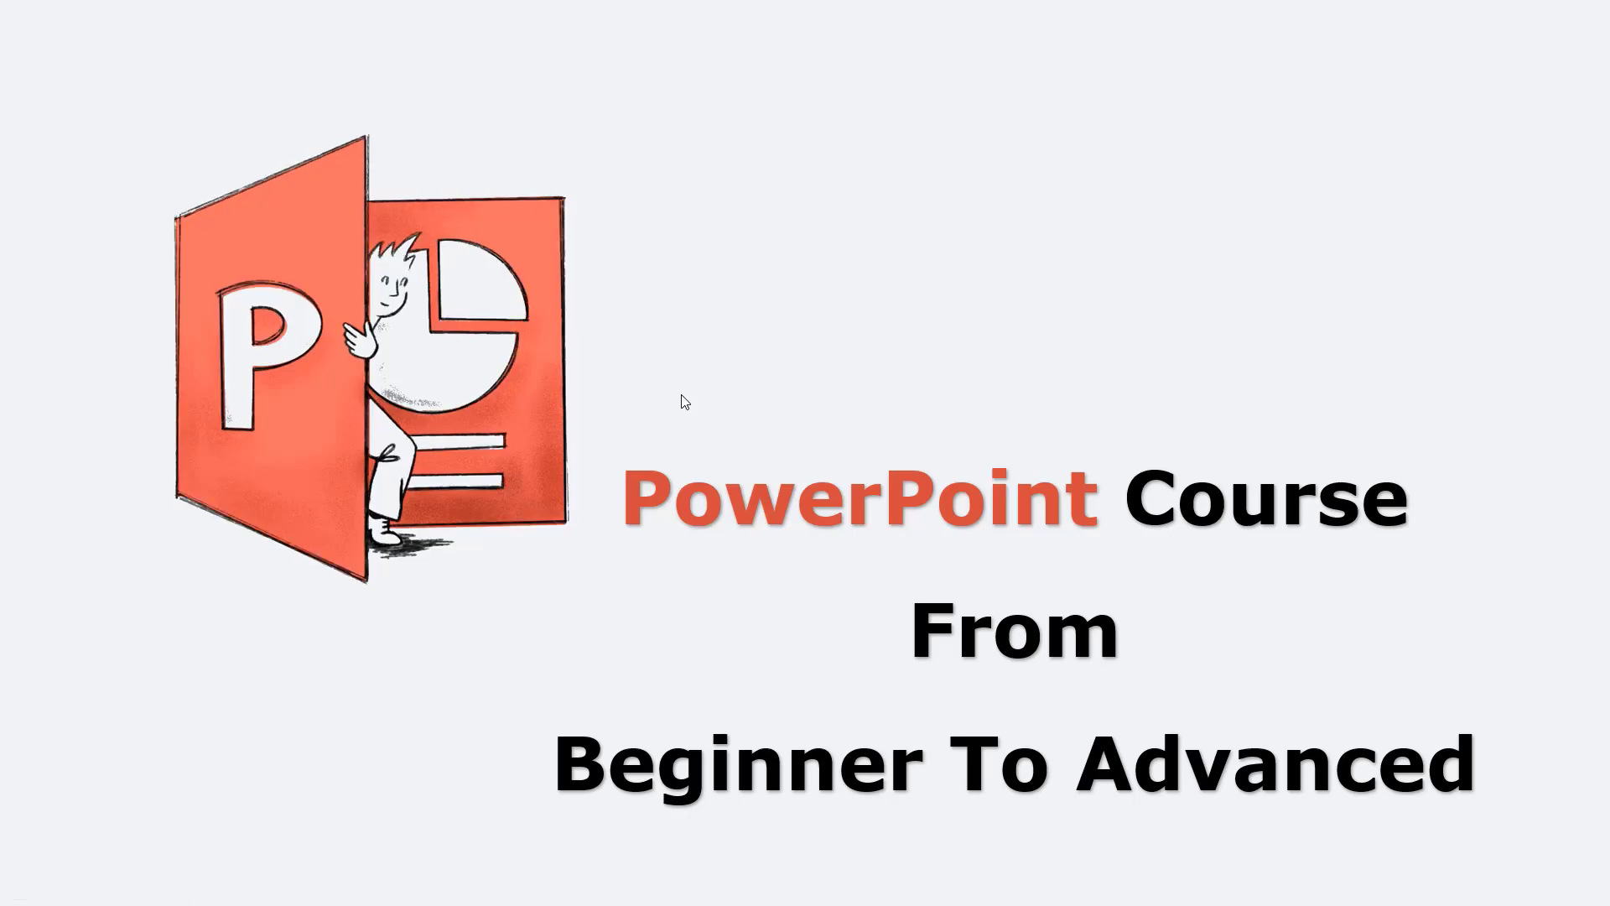
click(684, 401)
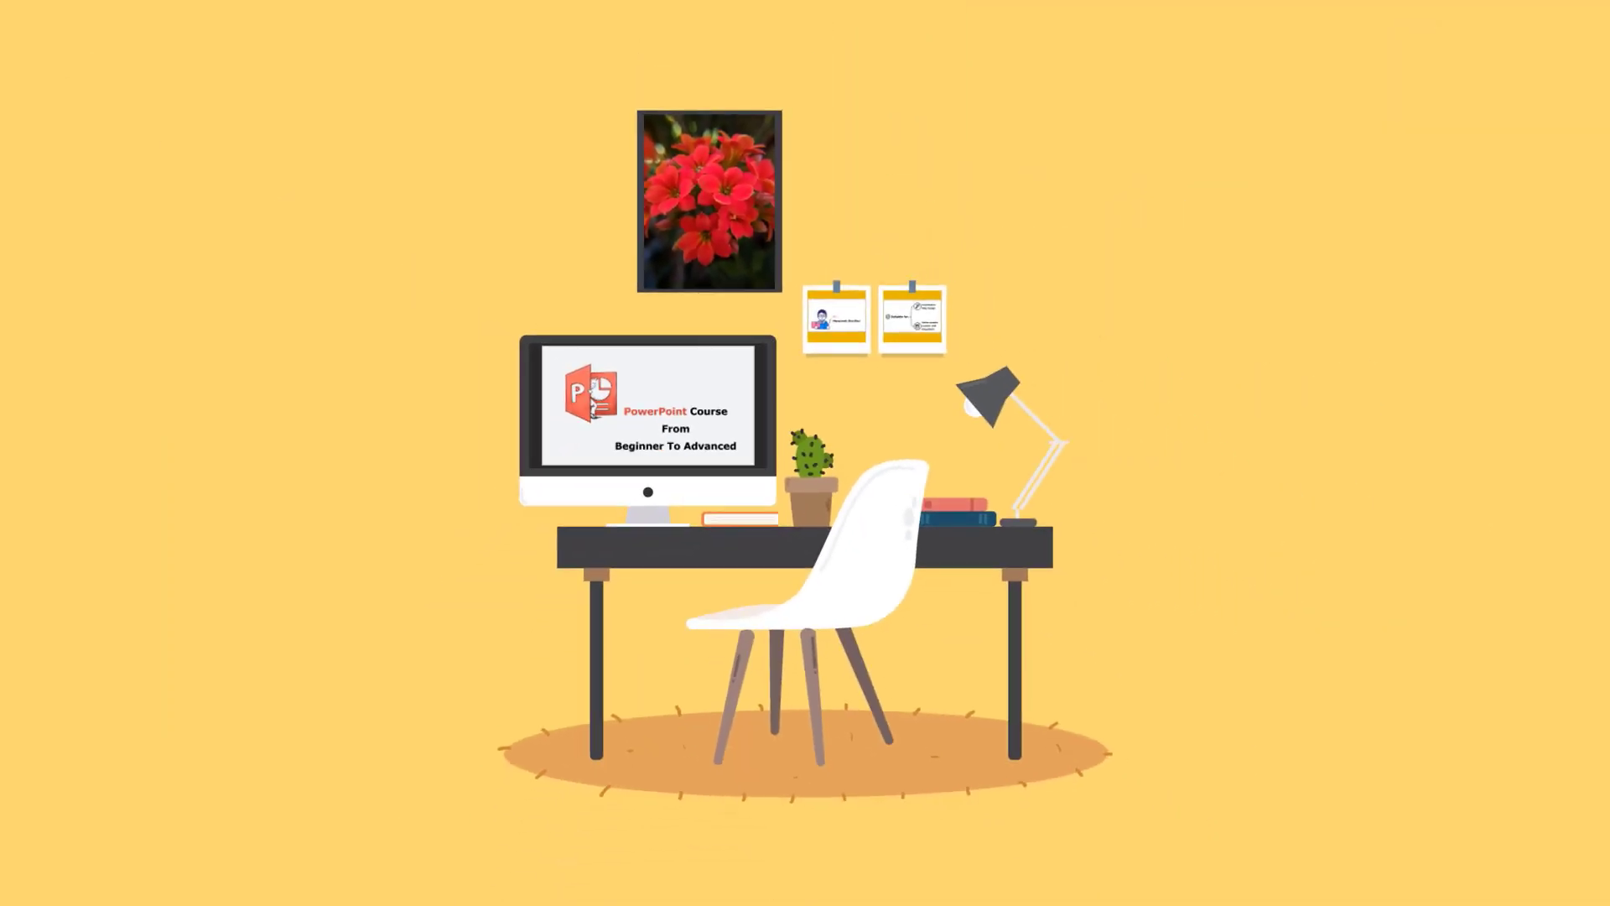
Preview the zooms into the presenter and "Suitable for" note cards on the wall, returning after each, and end the slide show
click(845, 320)
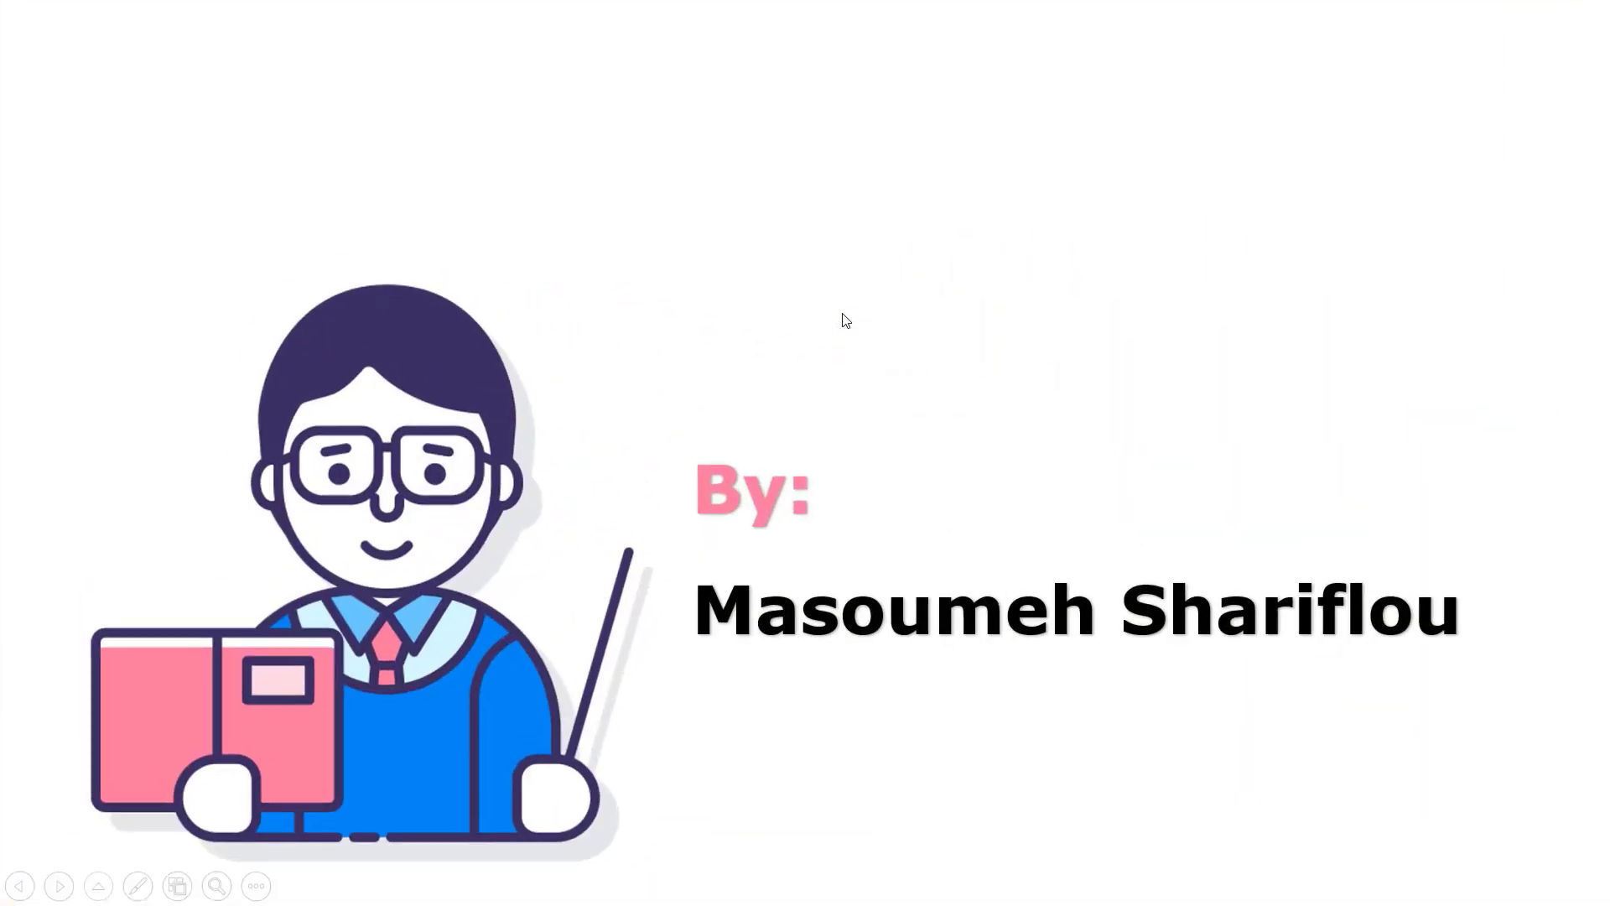
click(845, 320)
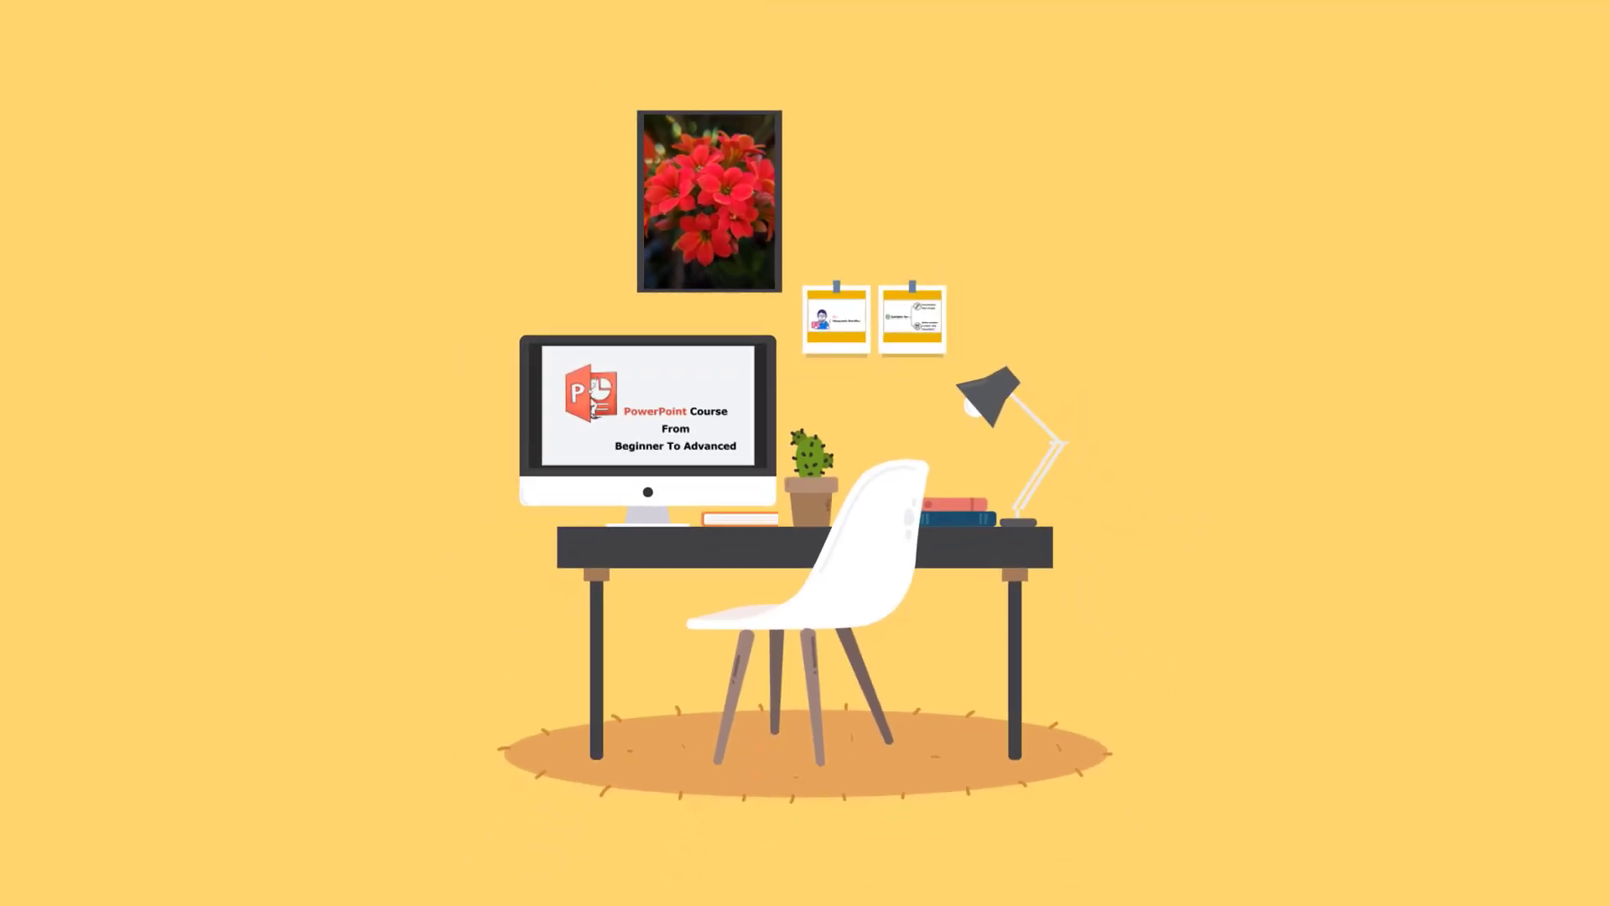
click(927, 312)
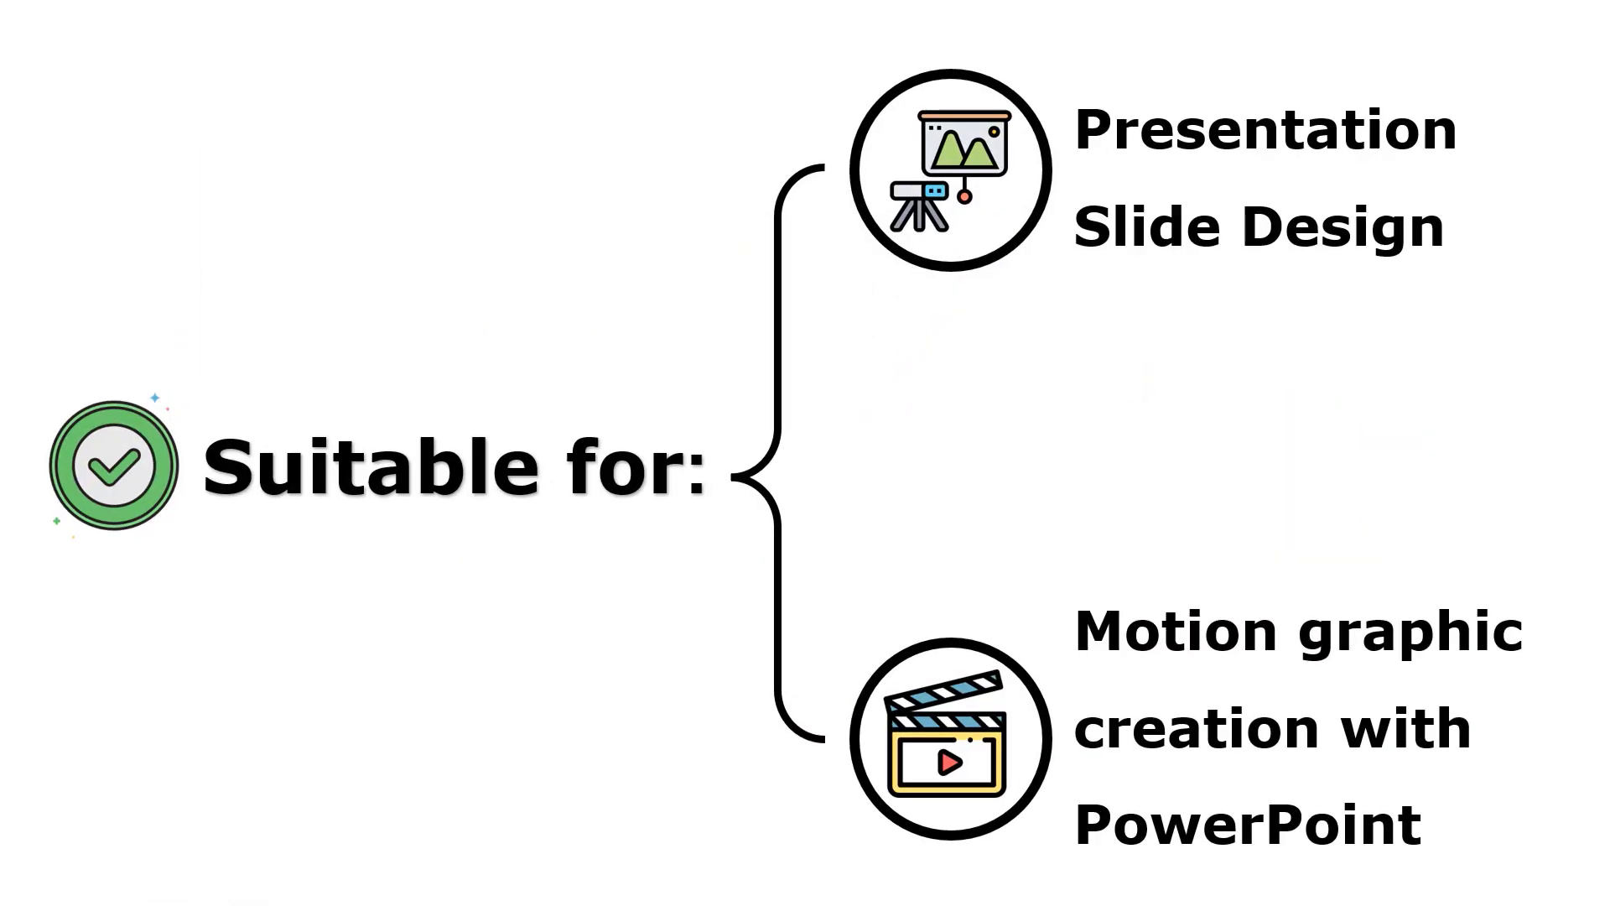
click(926, 342)
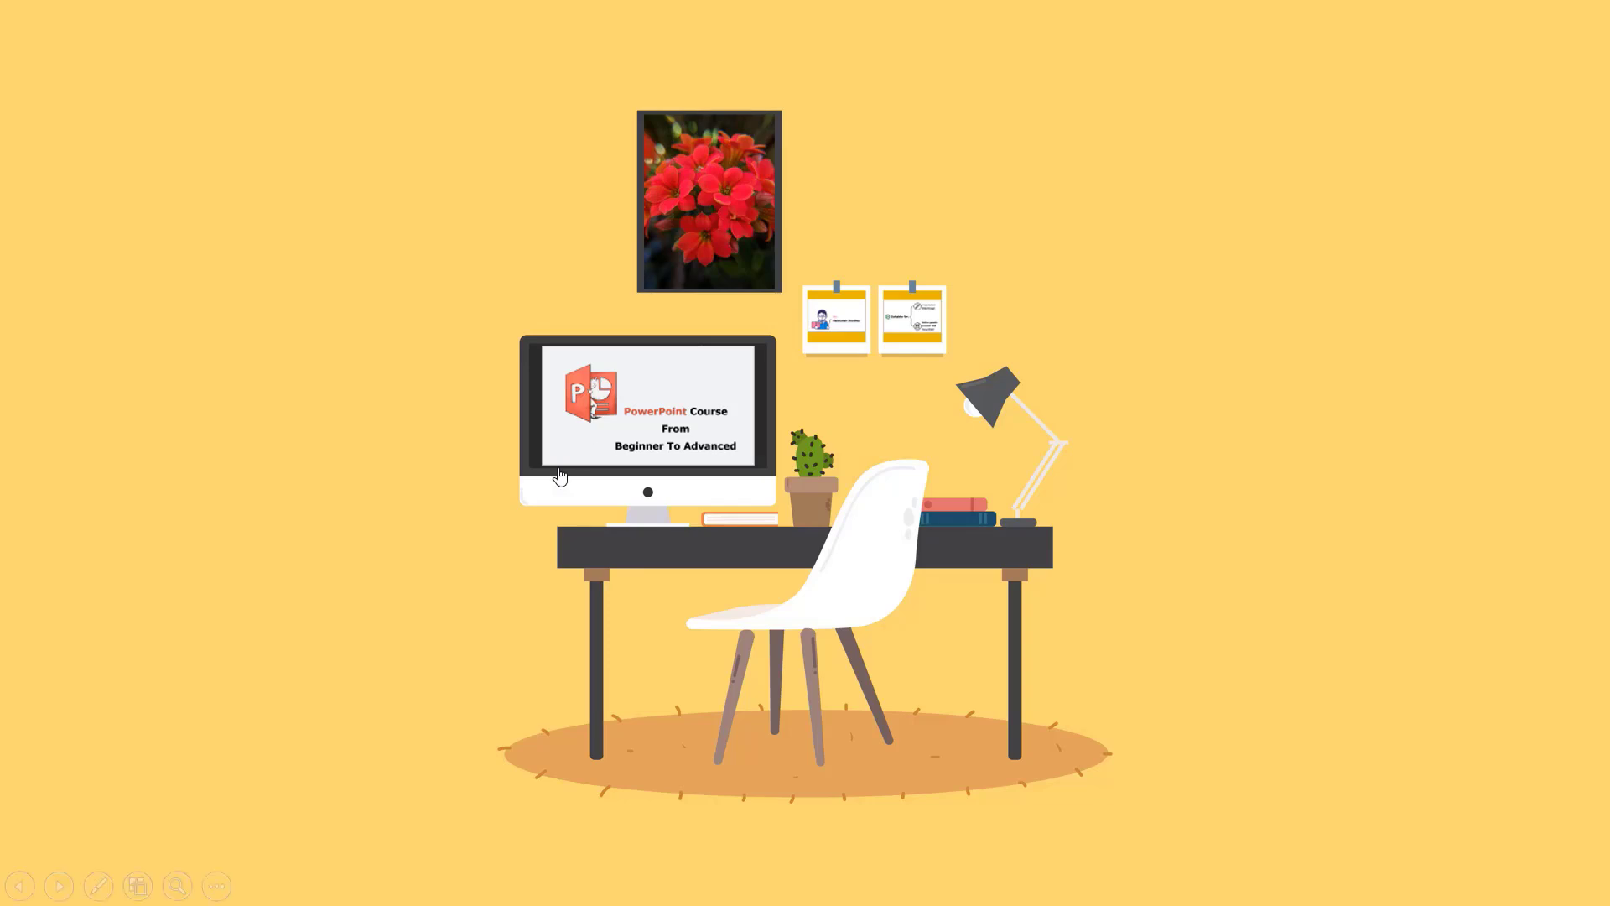
click(834, 337)
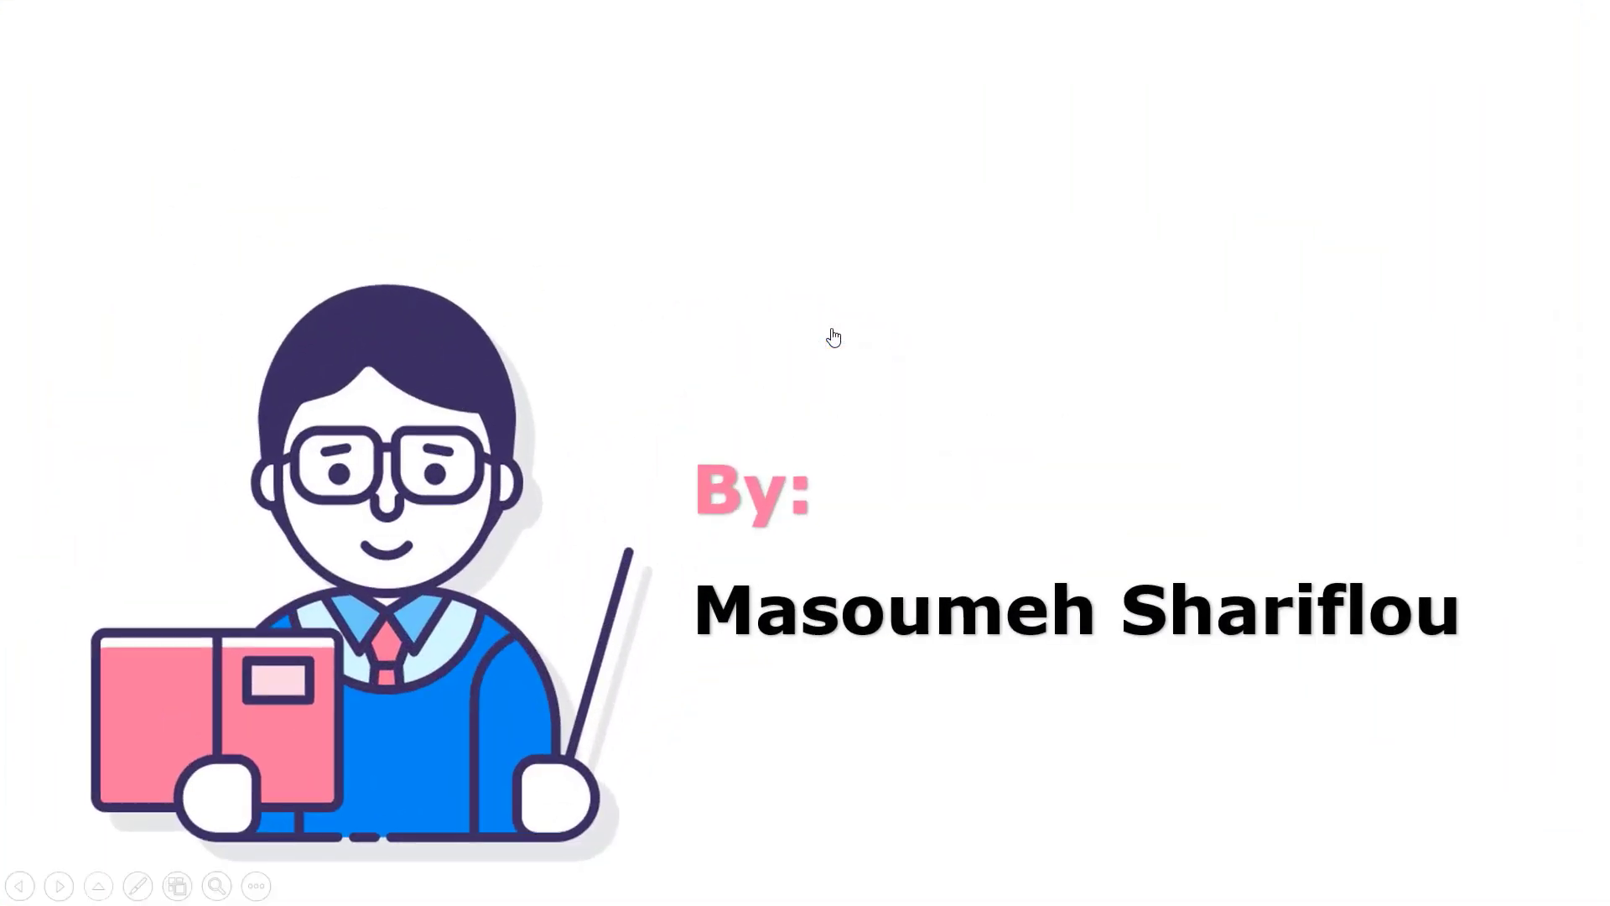
click(833, 337)
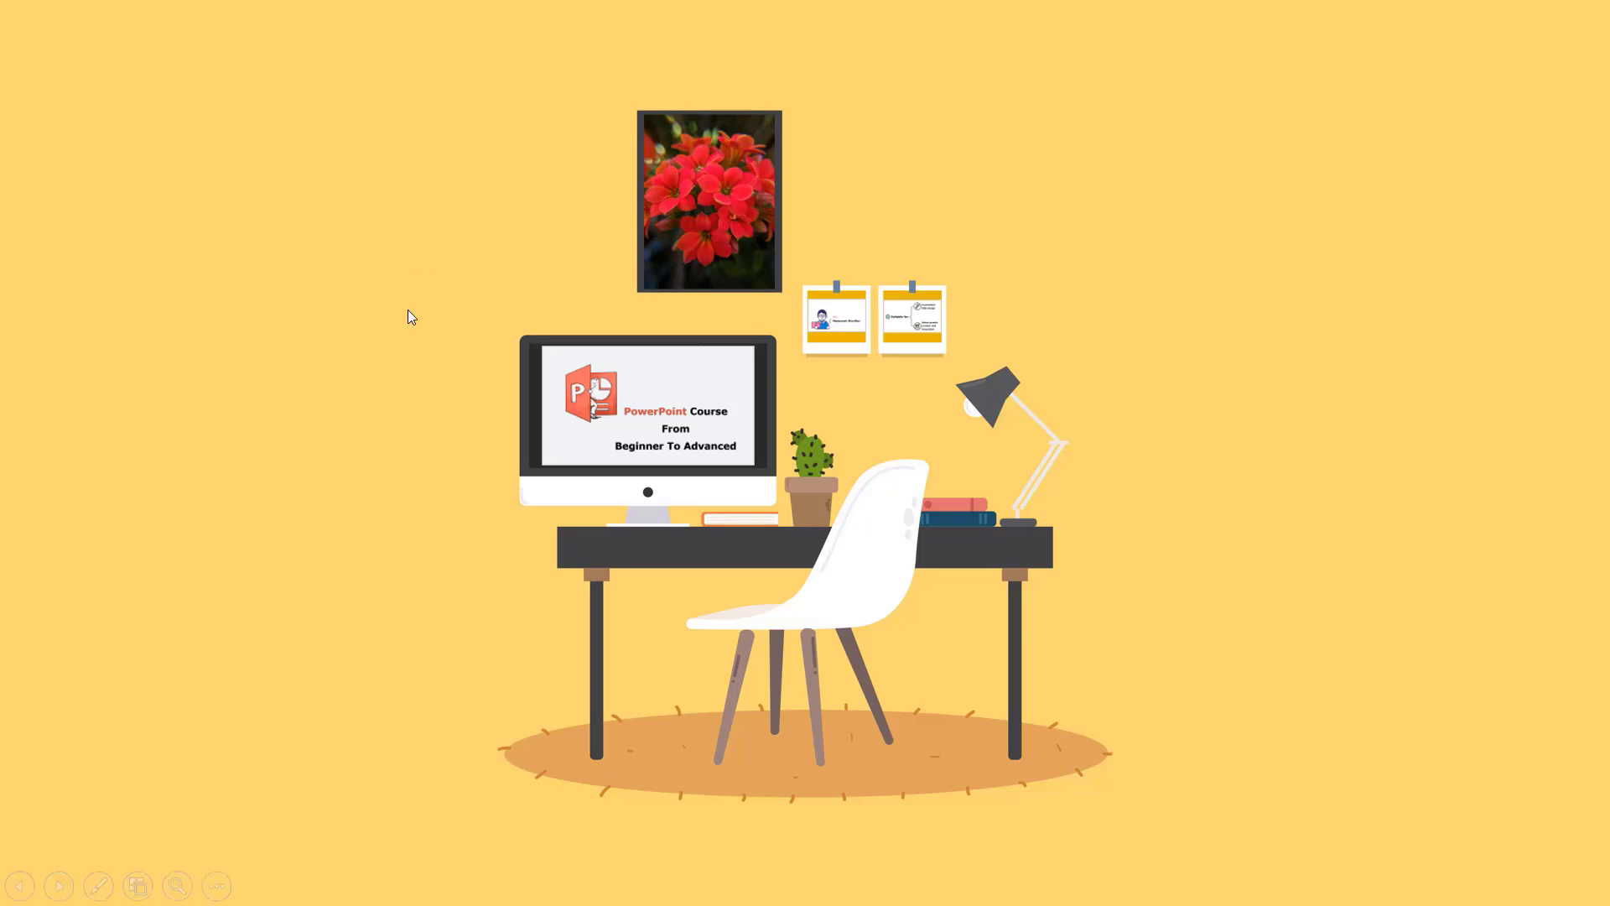
key(Escape)
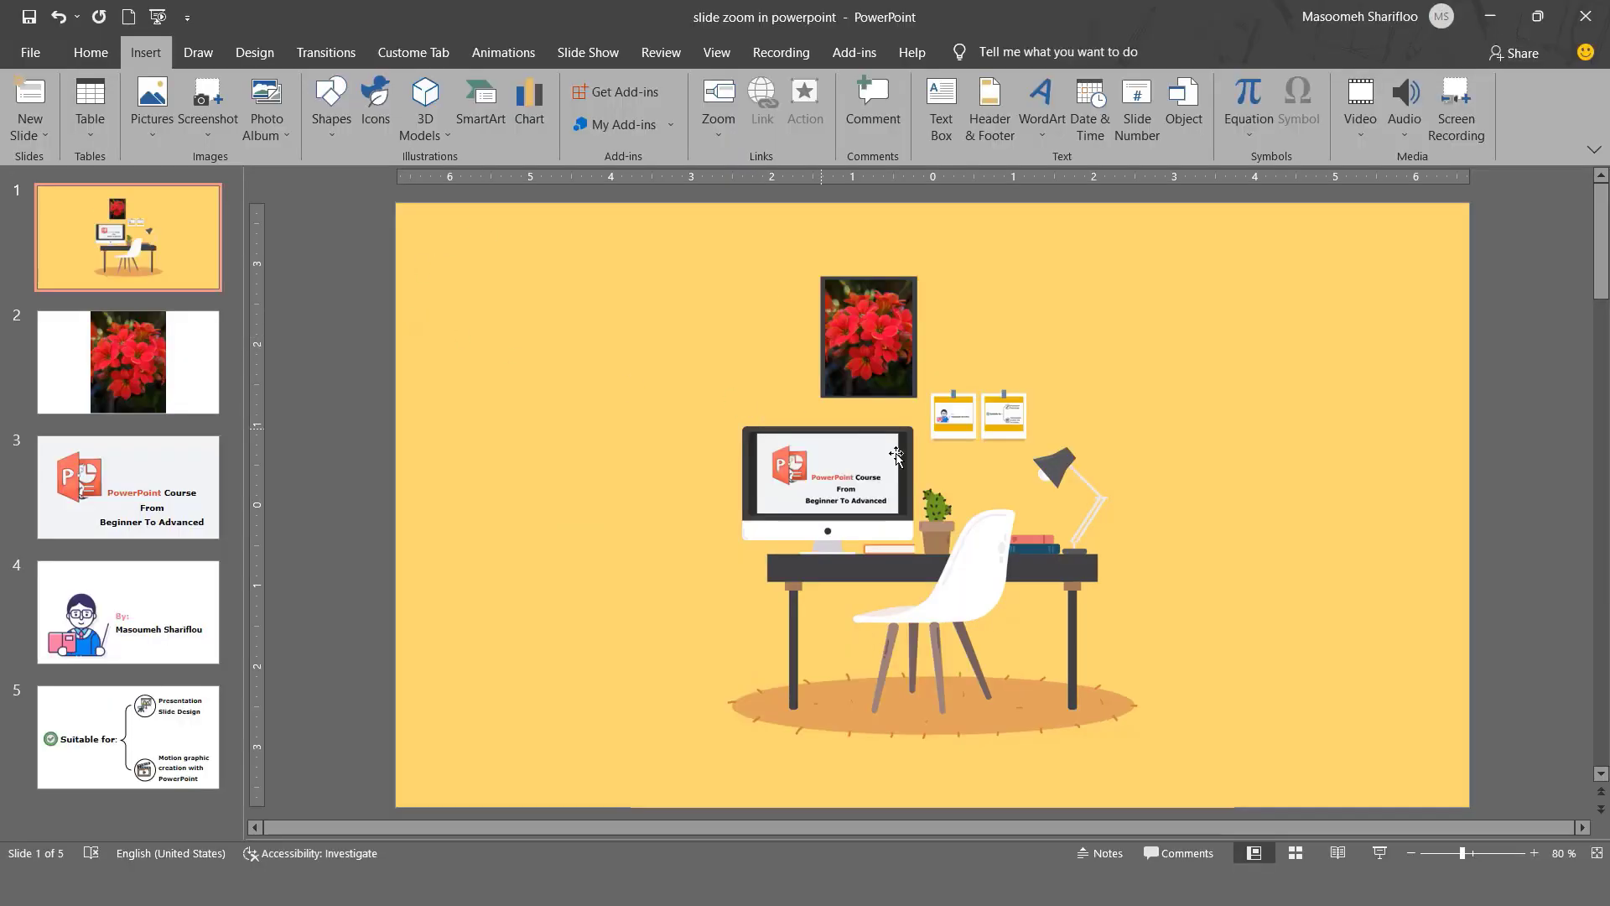
click(971, 703)
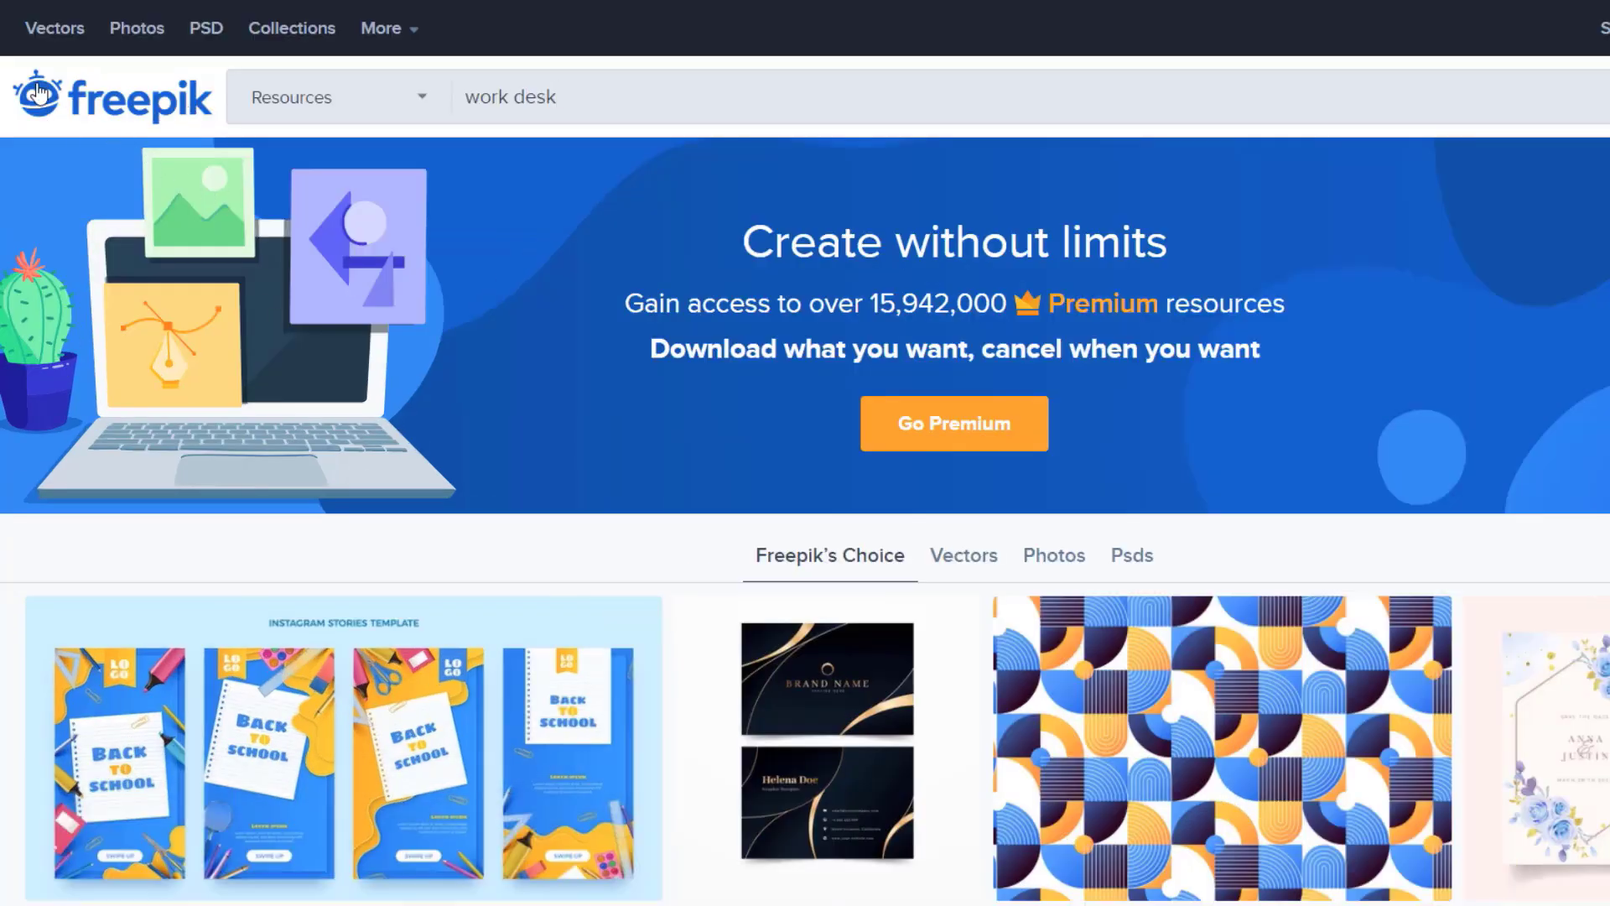
Switch to Freepik for work desk artwork, and preview 269643-P596G4-372.jpg from the downloaded graphic design workspace archive
triple_click(494, 97)
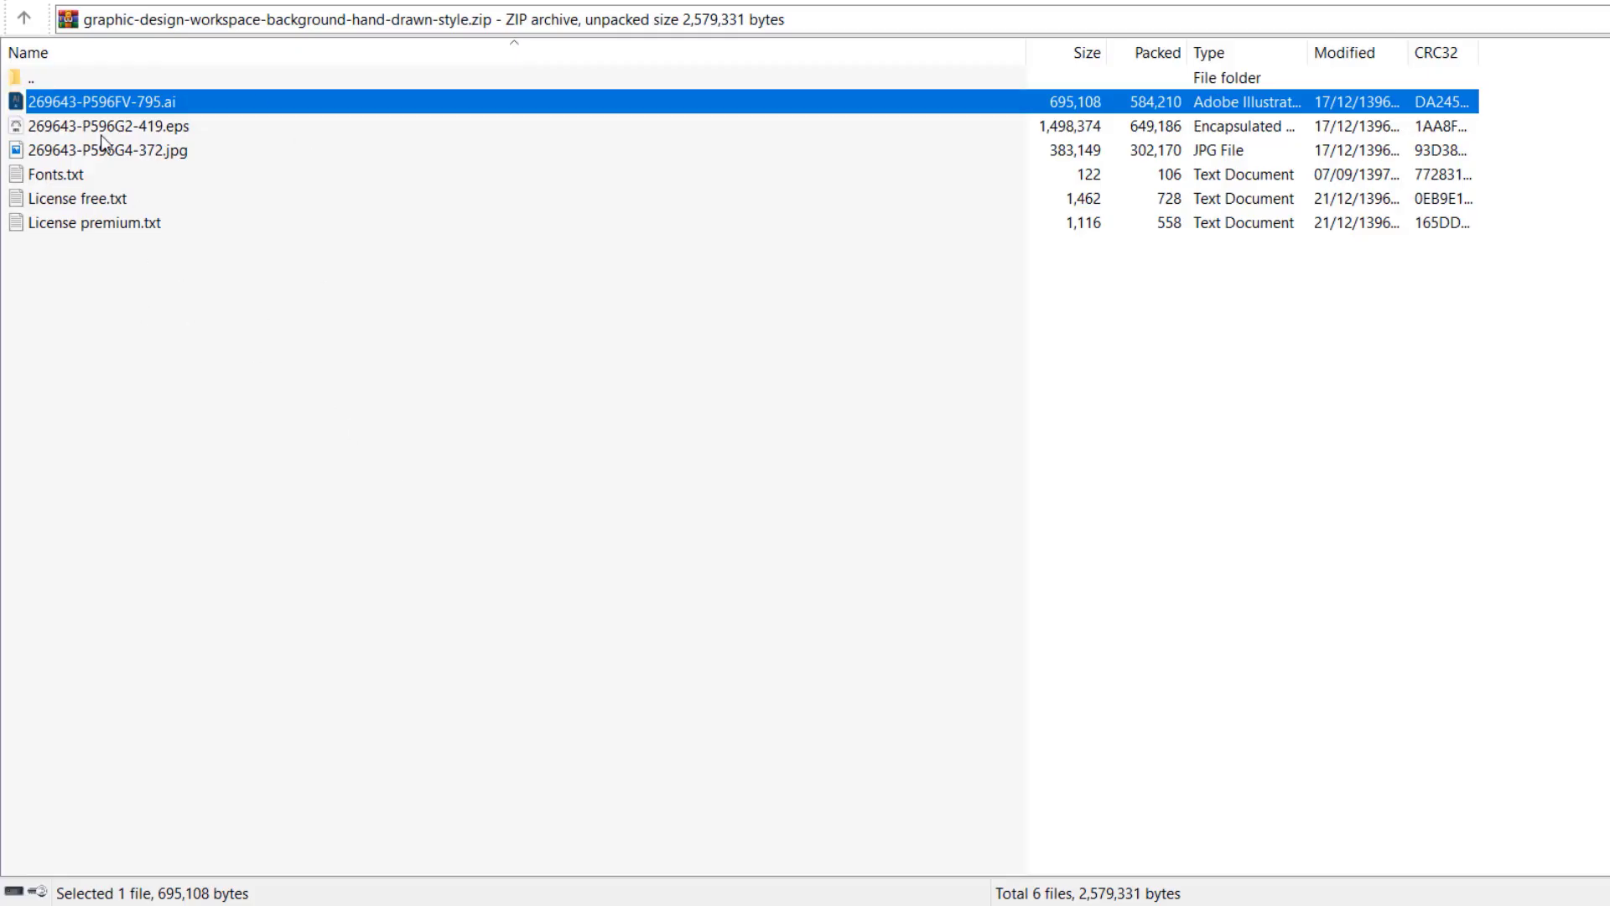
click(183, 154)
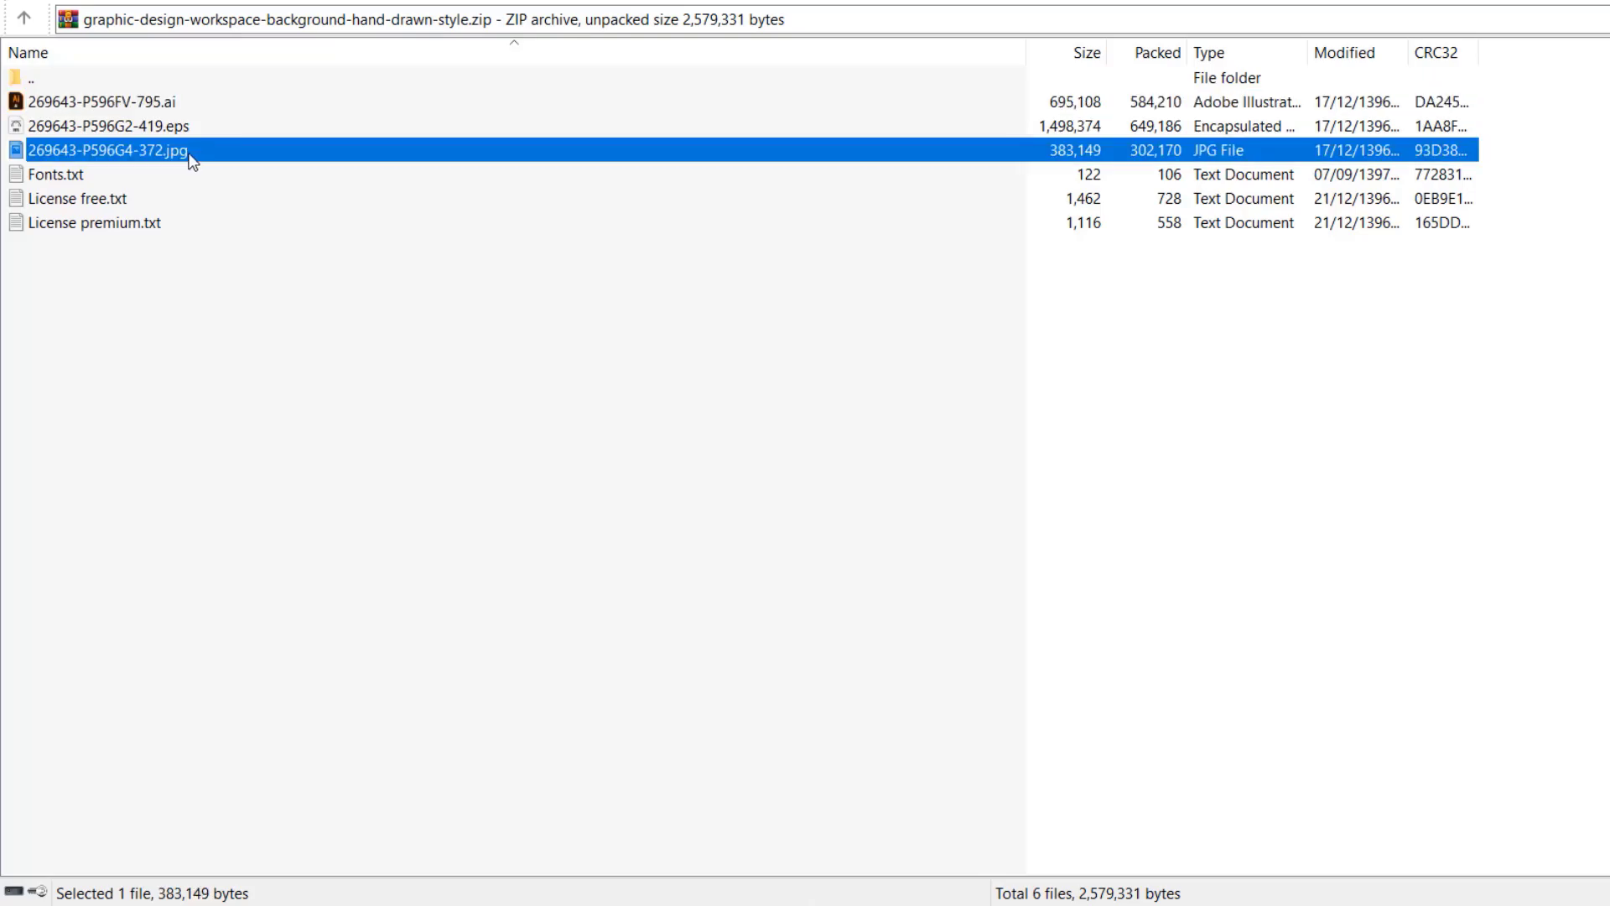
double_click(172, 154)
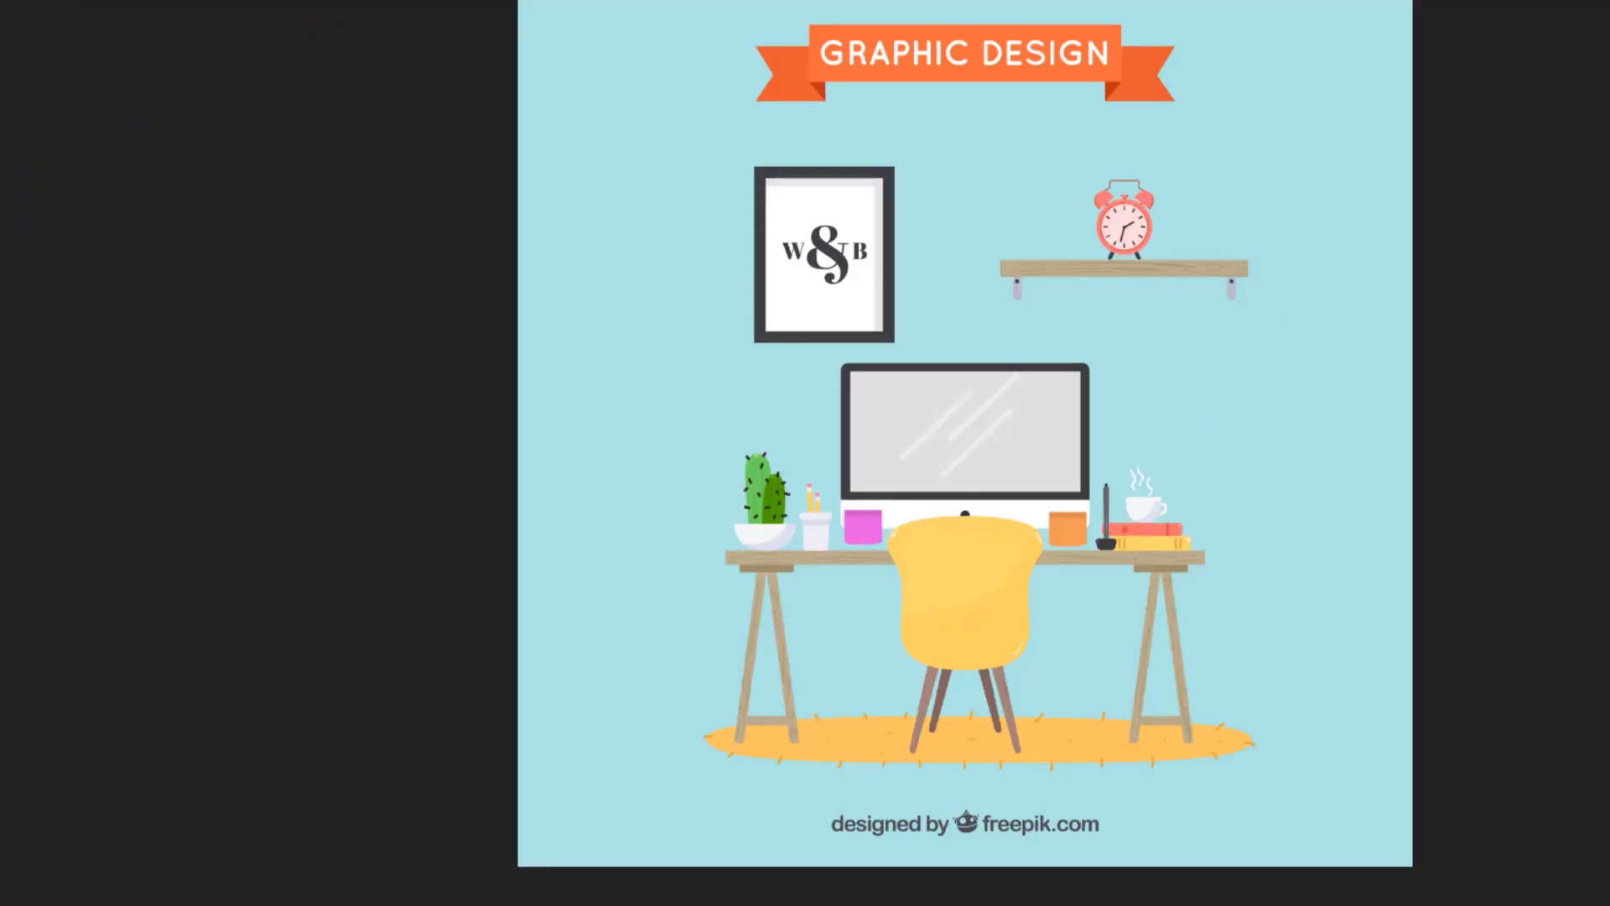
key(Escape)
Open the vector file 269643-P596FV-795.ai from the archive in Adobe Illustrator
click(122, 102)
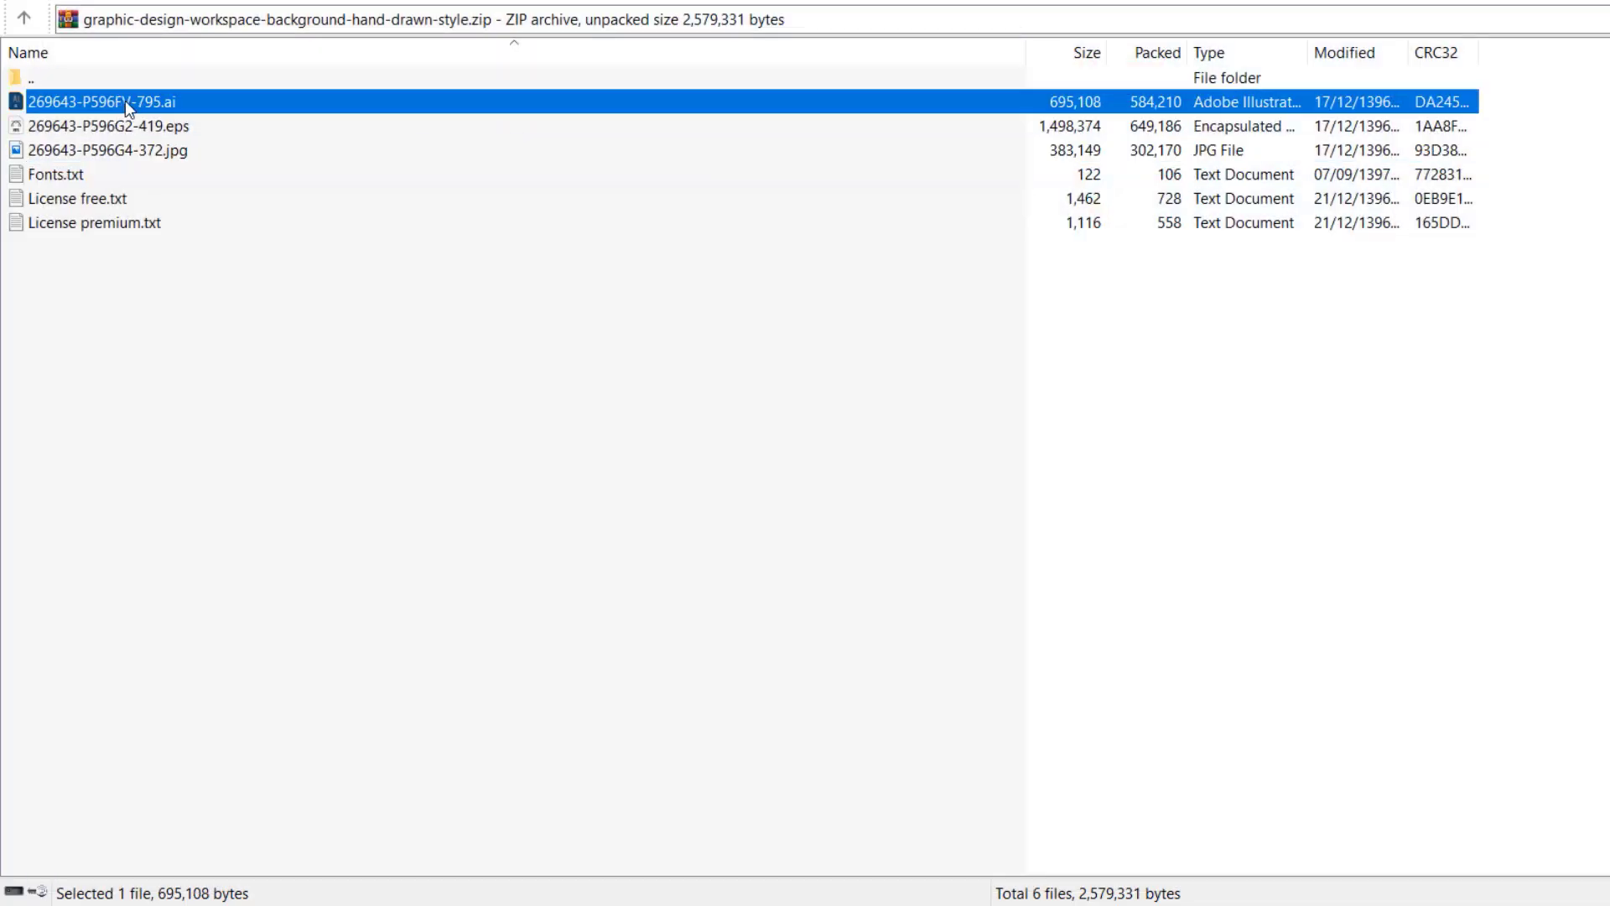
click(192, 130)
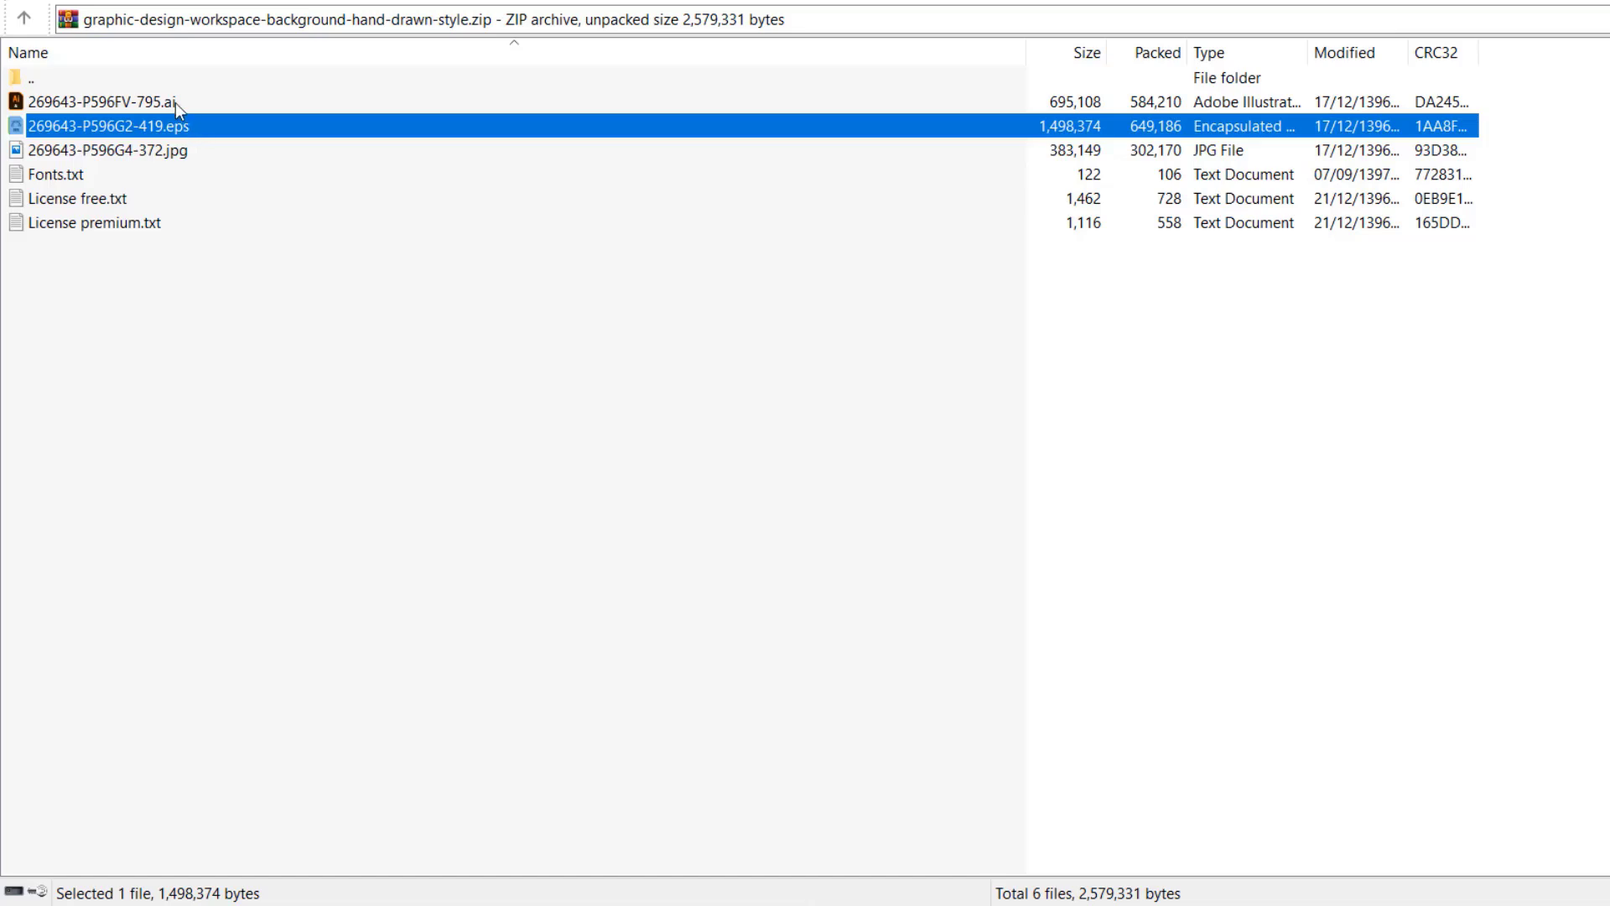
click(174, 102)
click(186, 132)
click(160, 106)
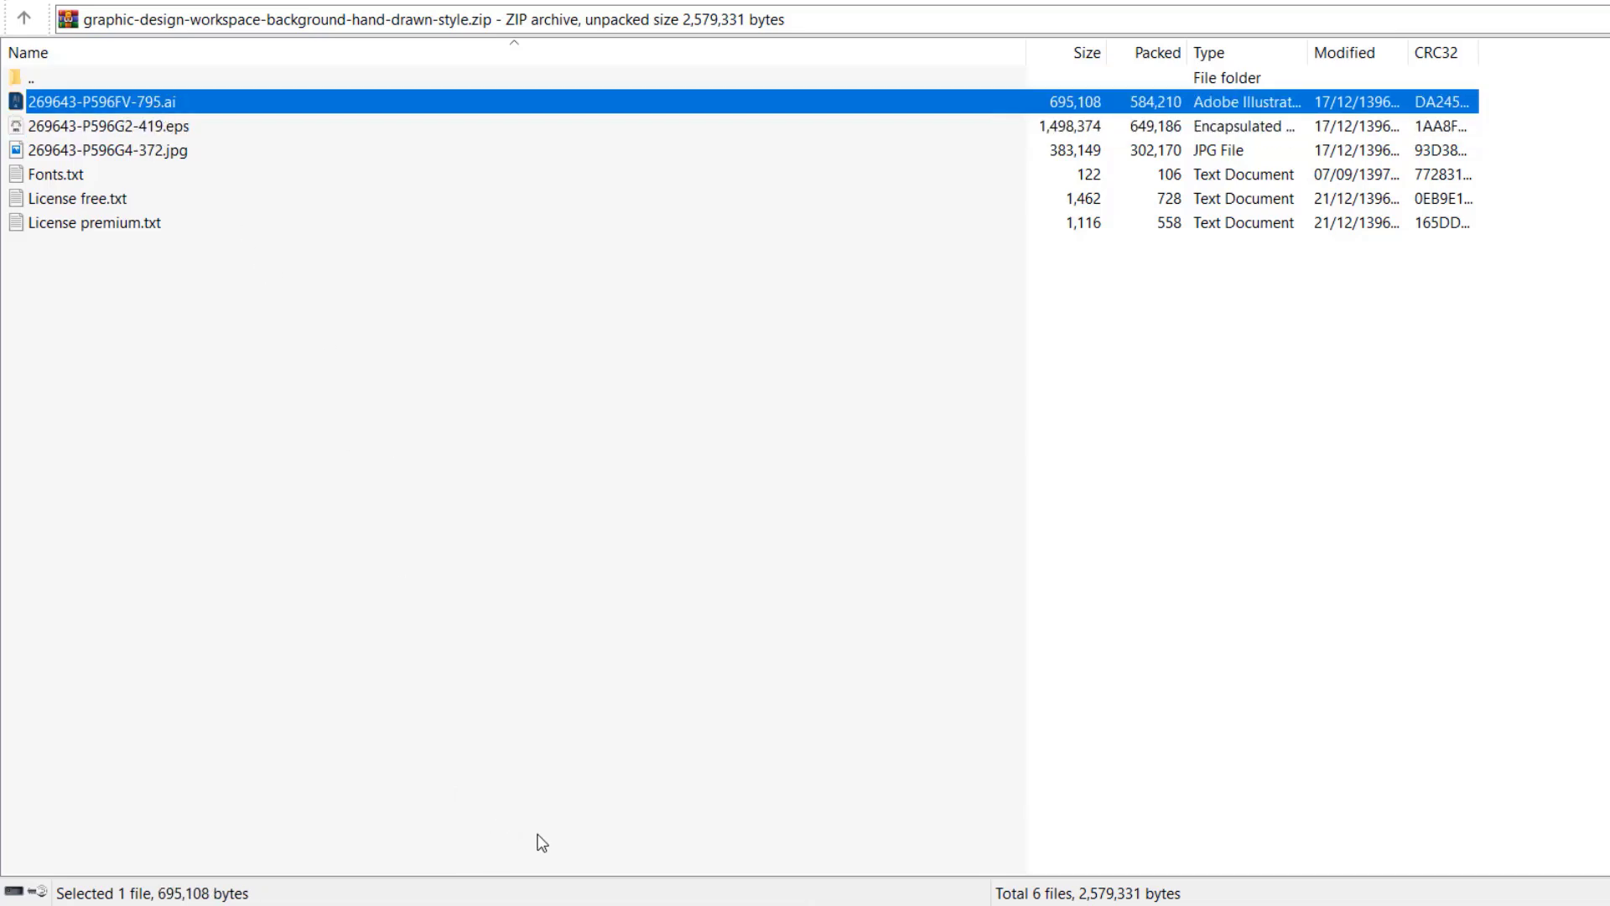
double_click(217, 105)
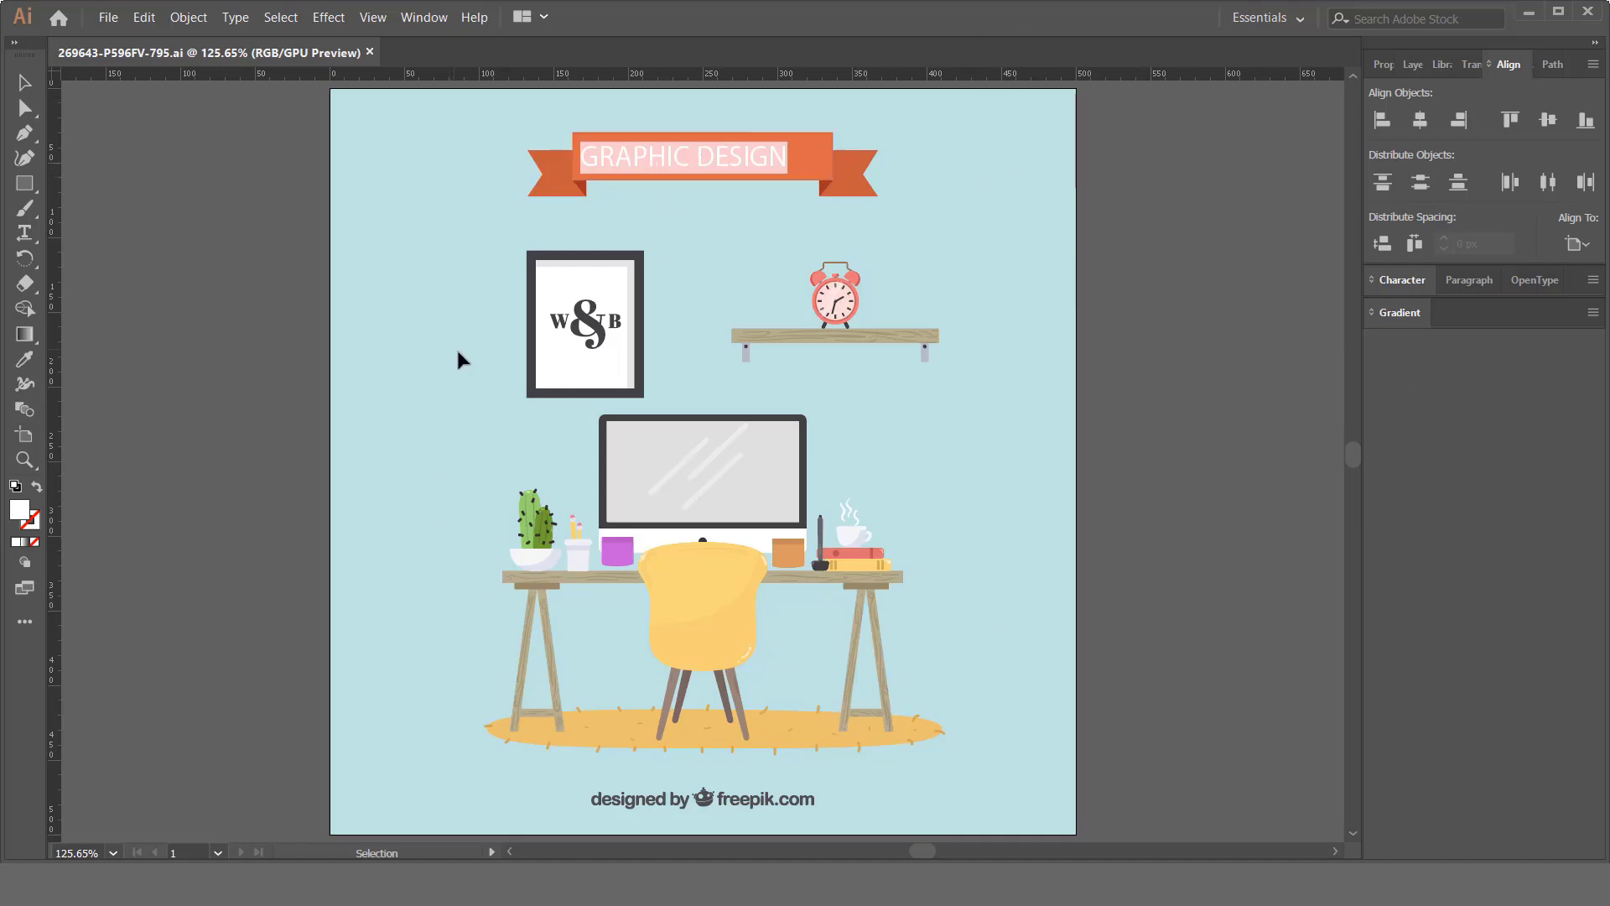
Delete the "designed by freepik.com" credit below the rug
click(717, 589)
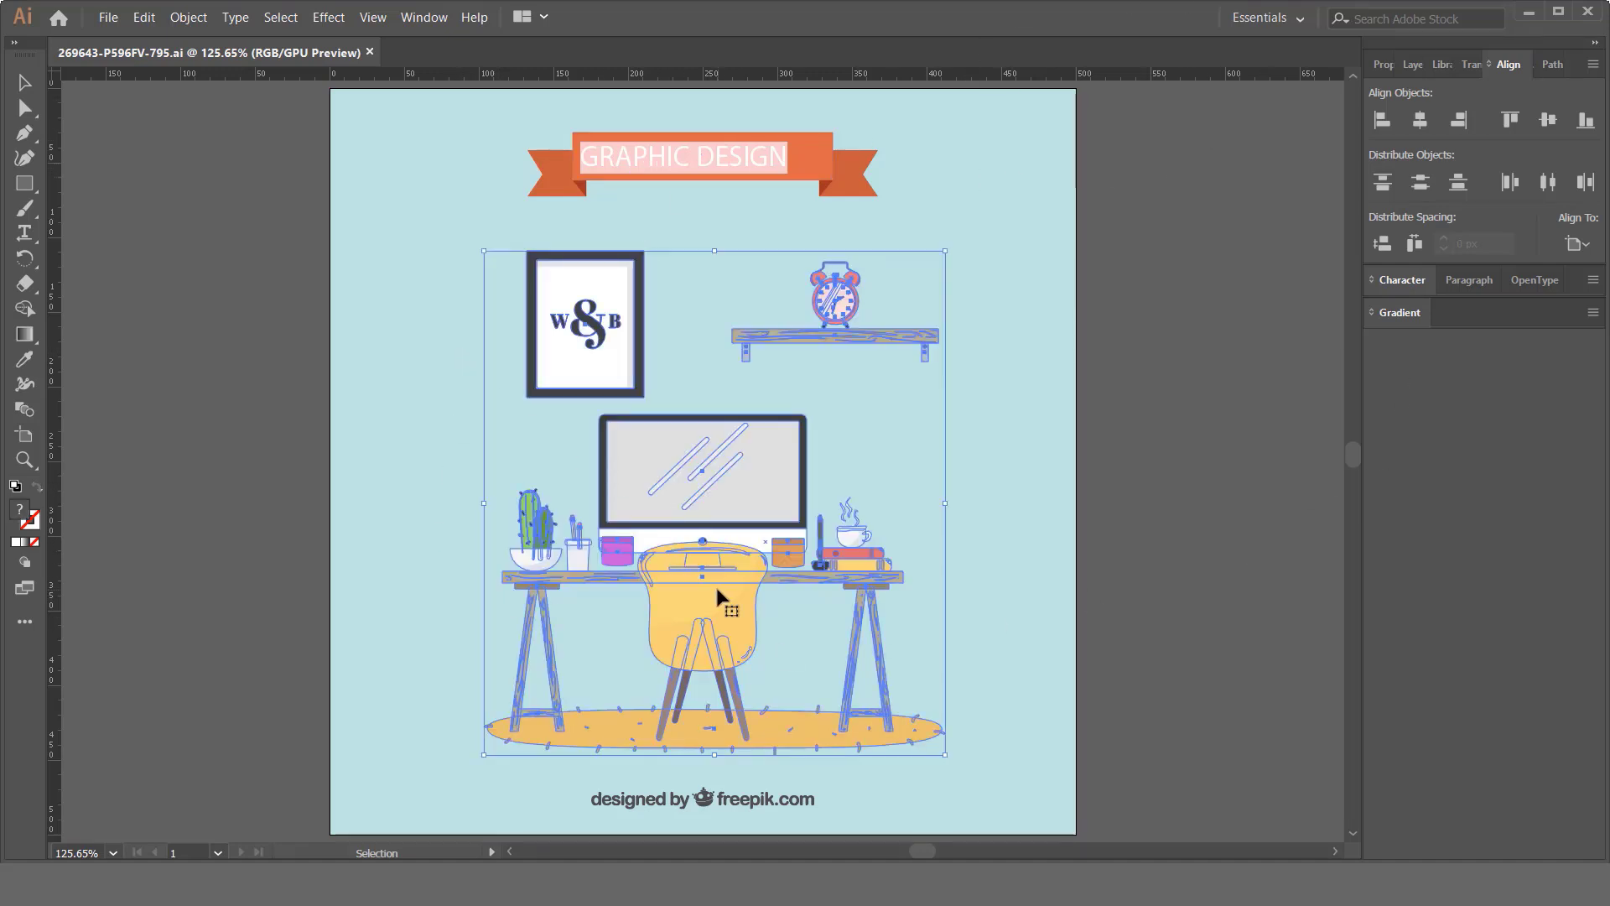
click(730, 800)
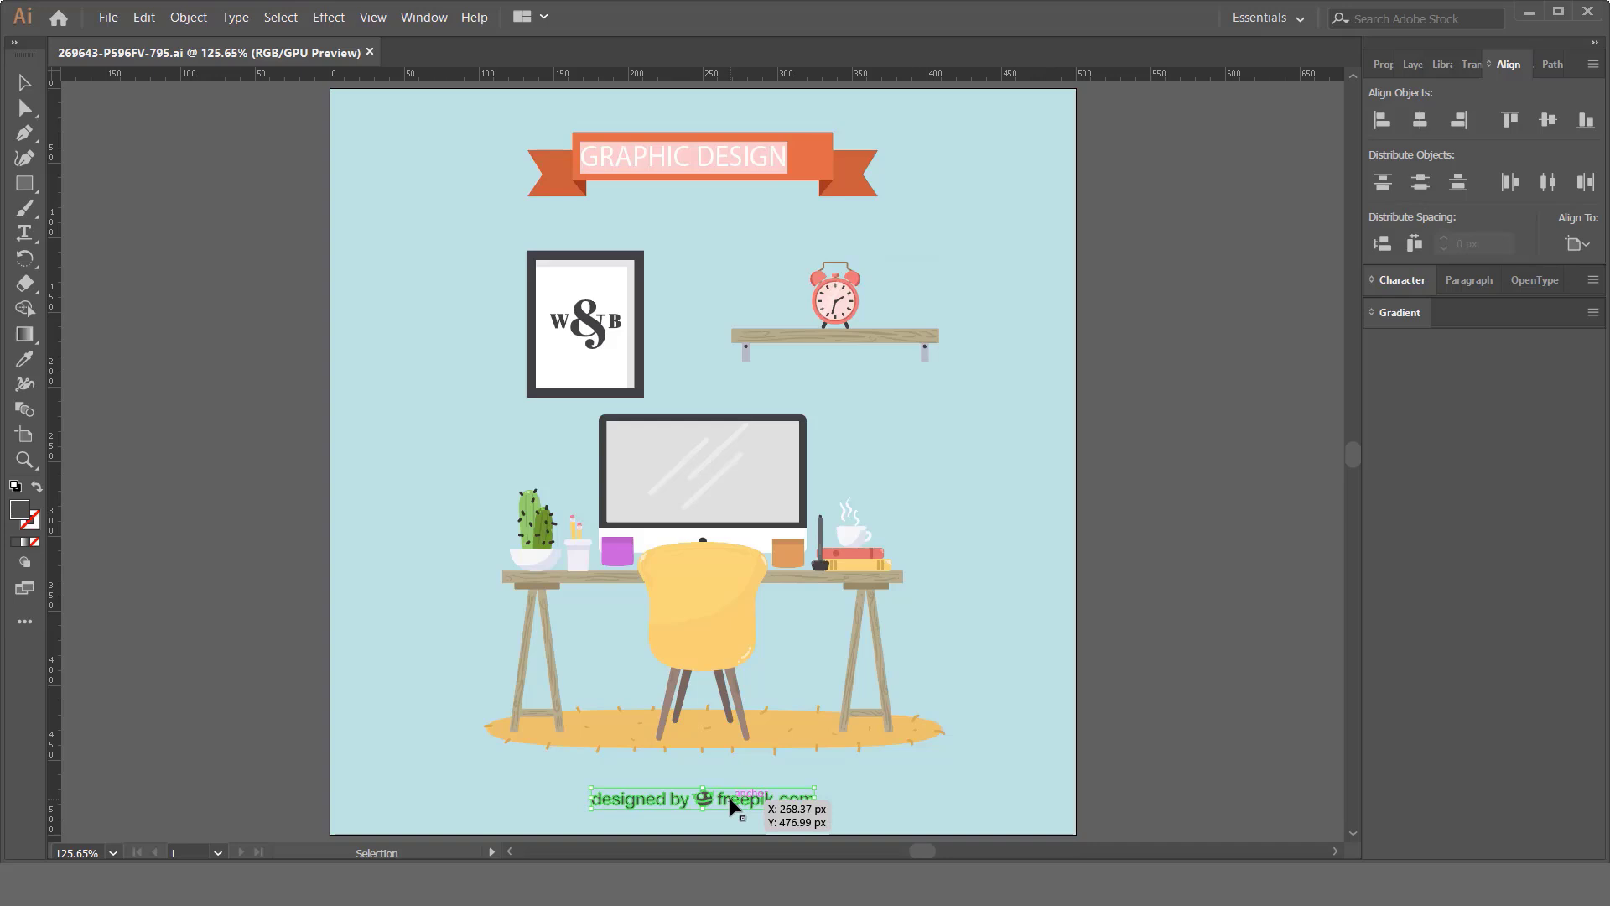
key(Delete)
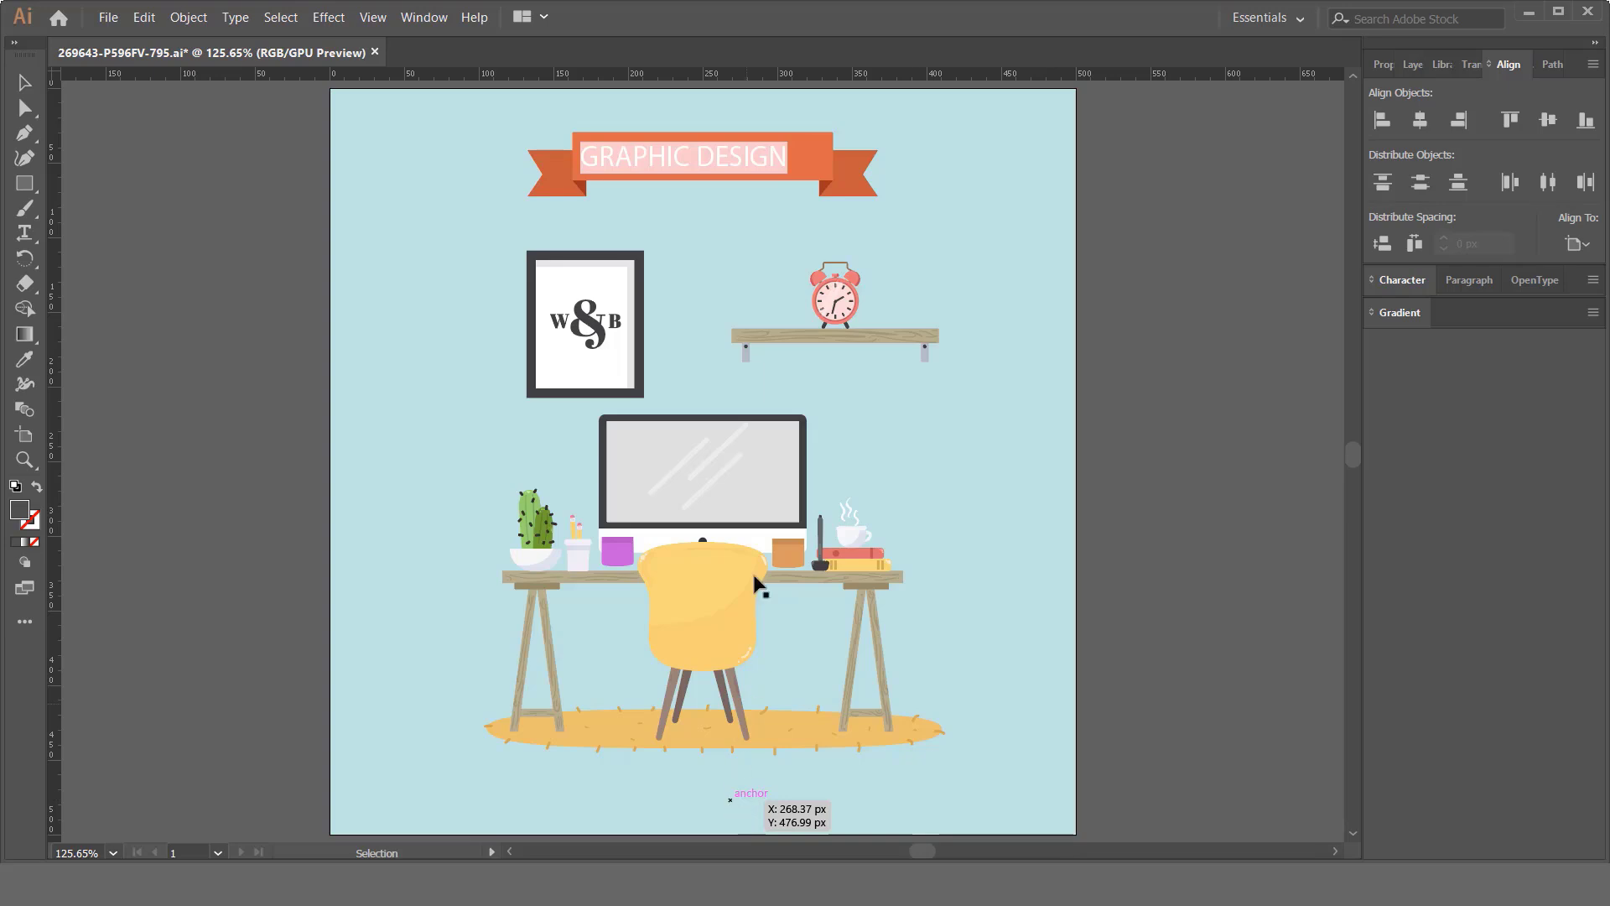
Ungroup the workspace illustration twice to separate the rug and the wall picture frame from the other objects
click(604, 336)
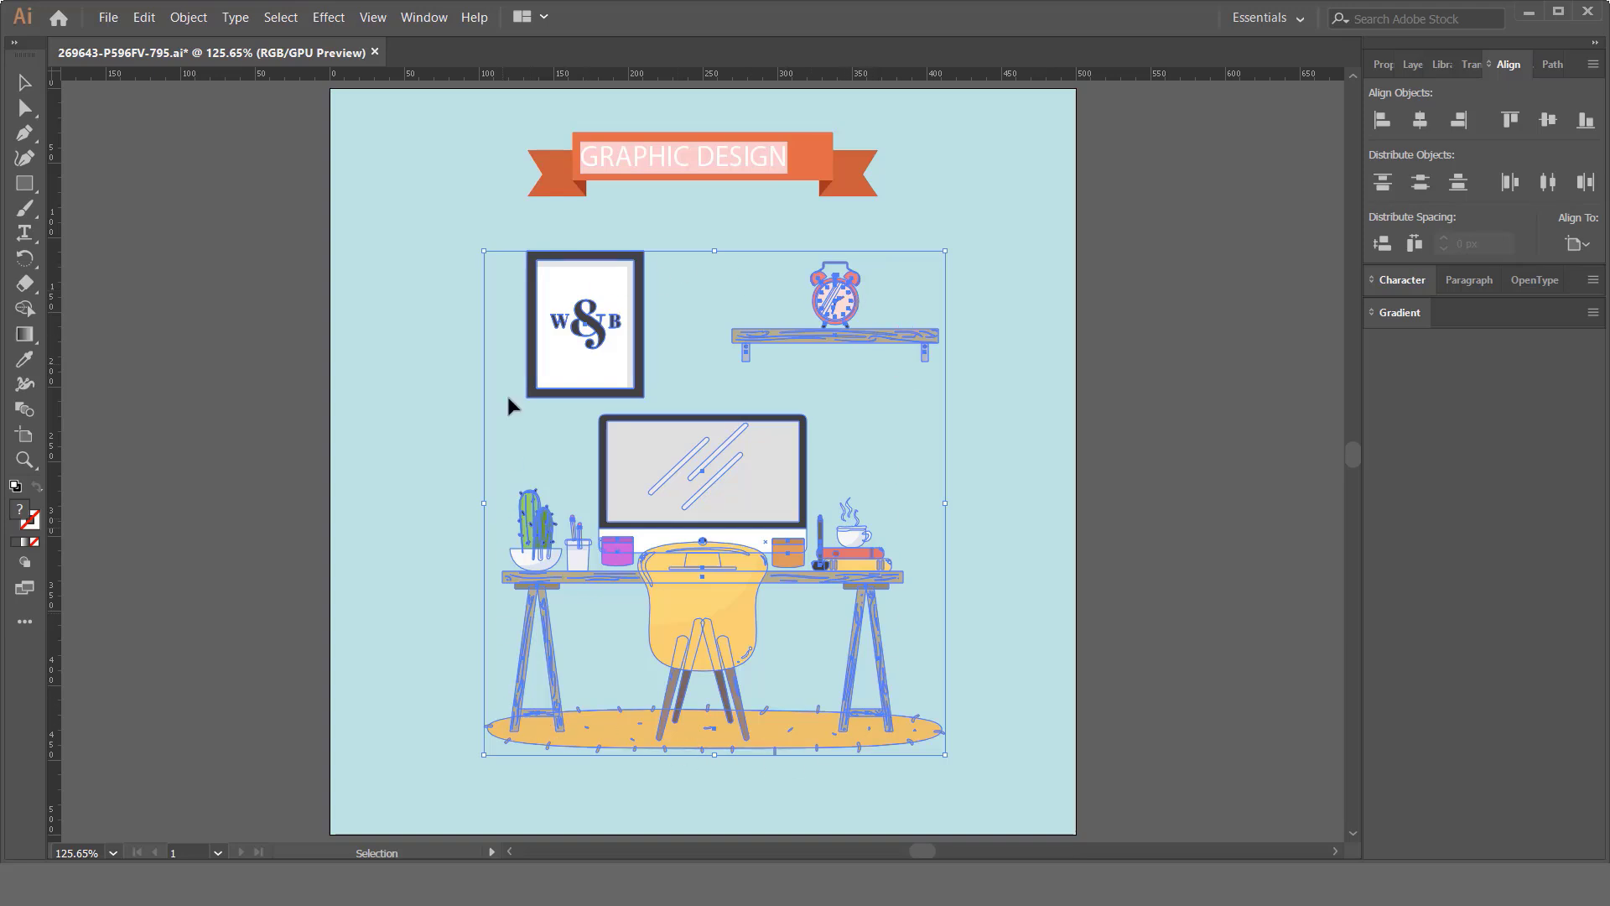
right_click(653, 503)
click(713, 652)
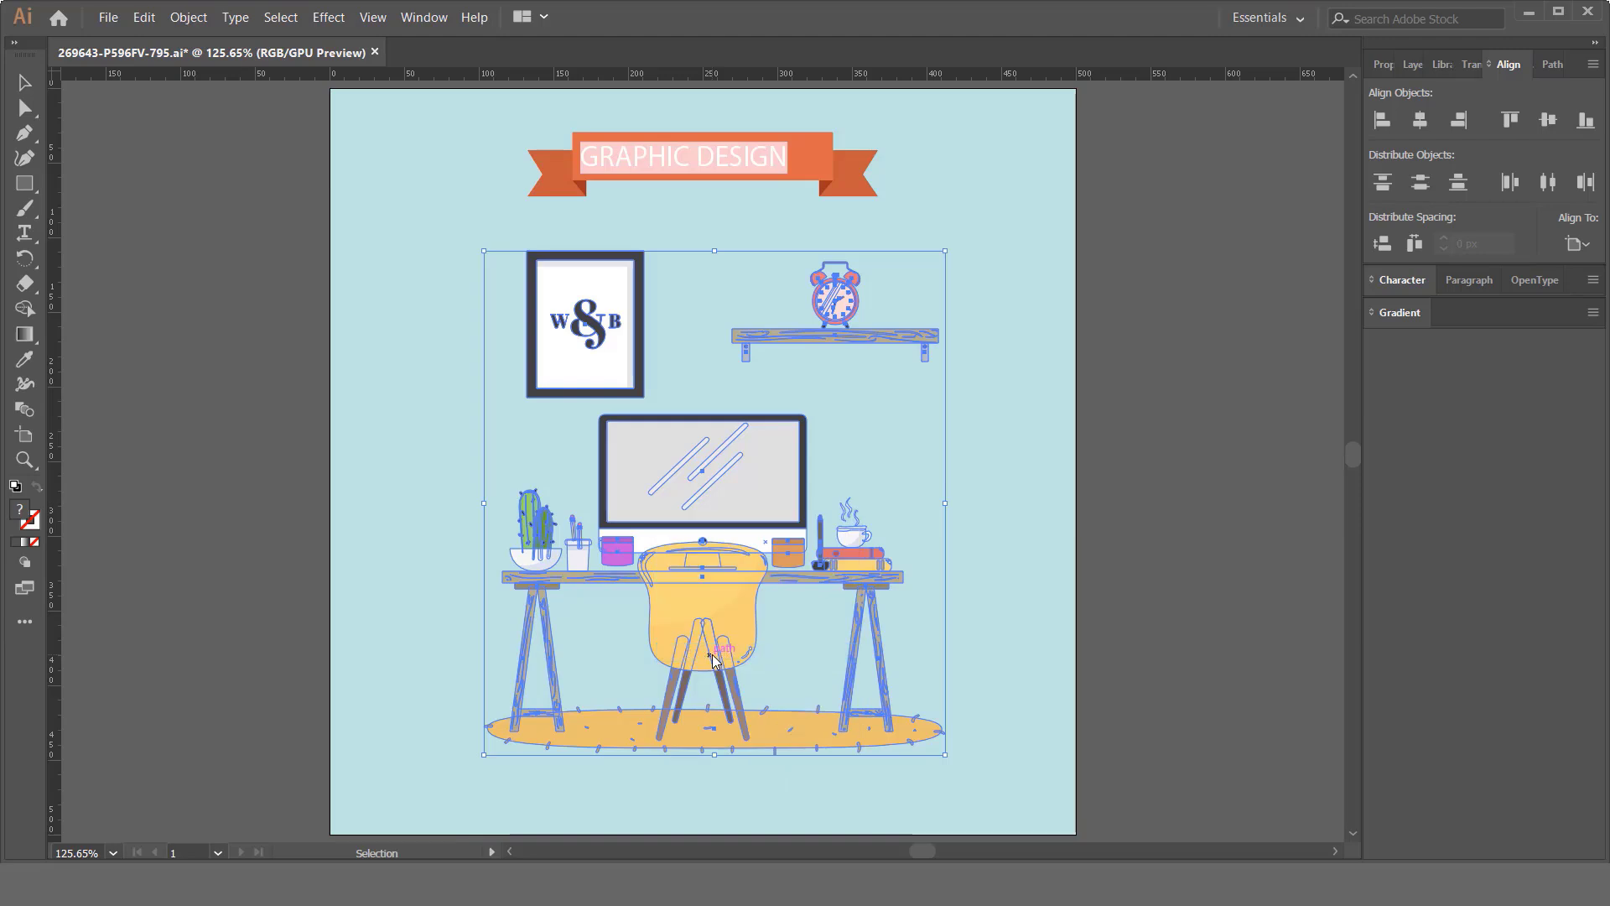
click(901, 516)
click(610, 334)
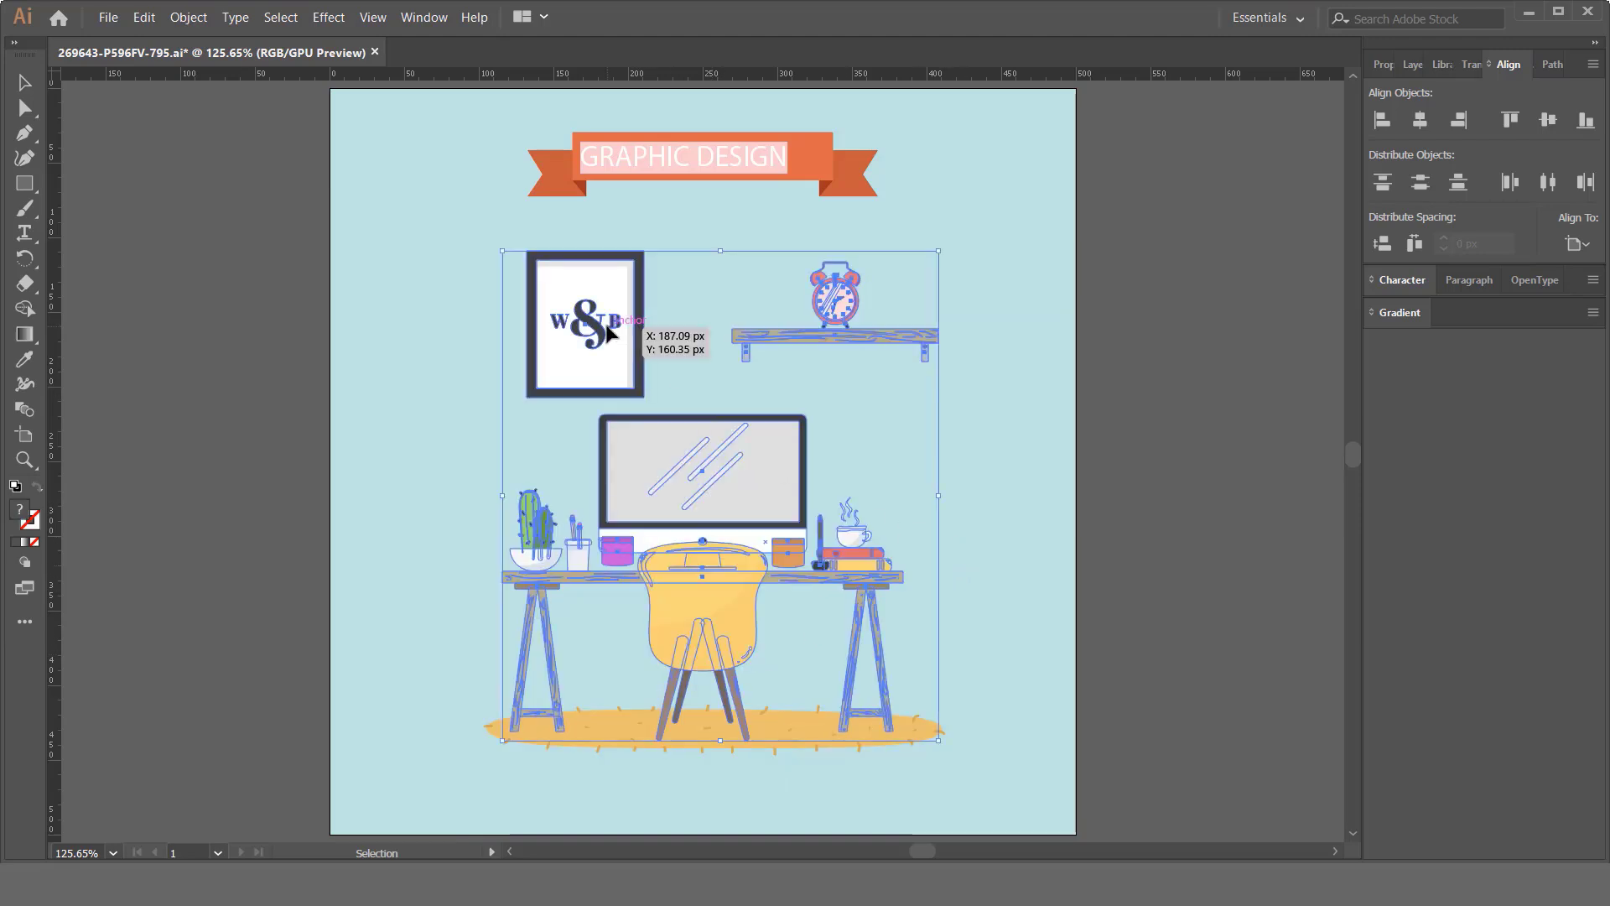
right_click(627, 314)
click(662, 478)
click(491, 361)
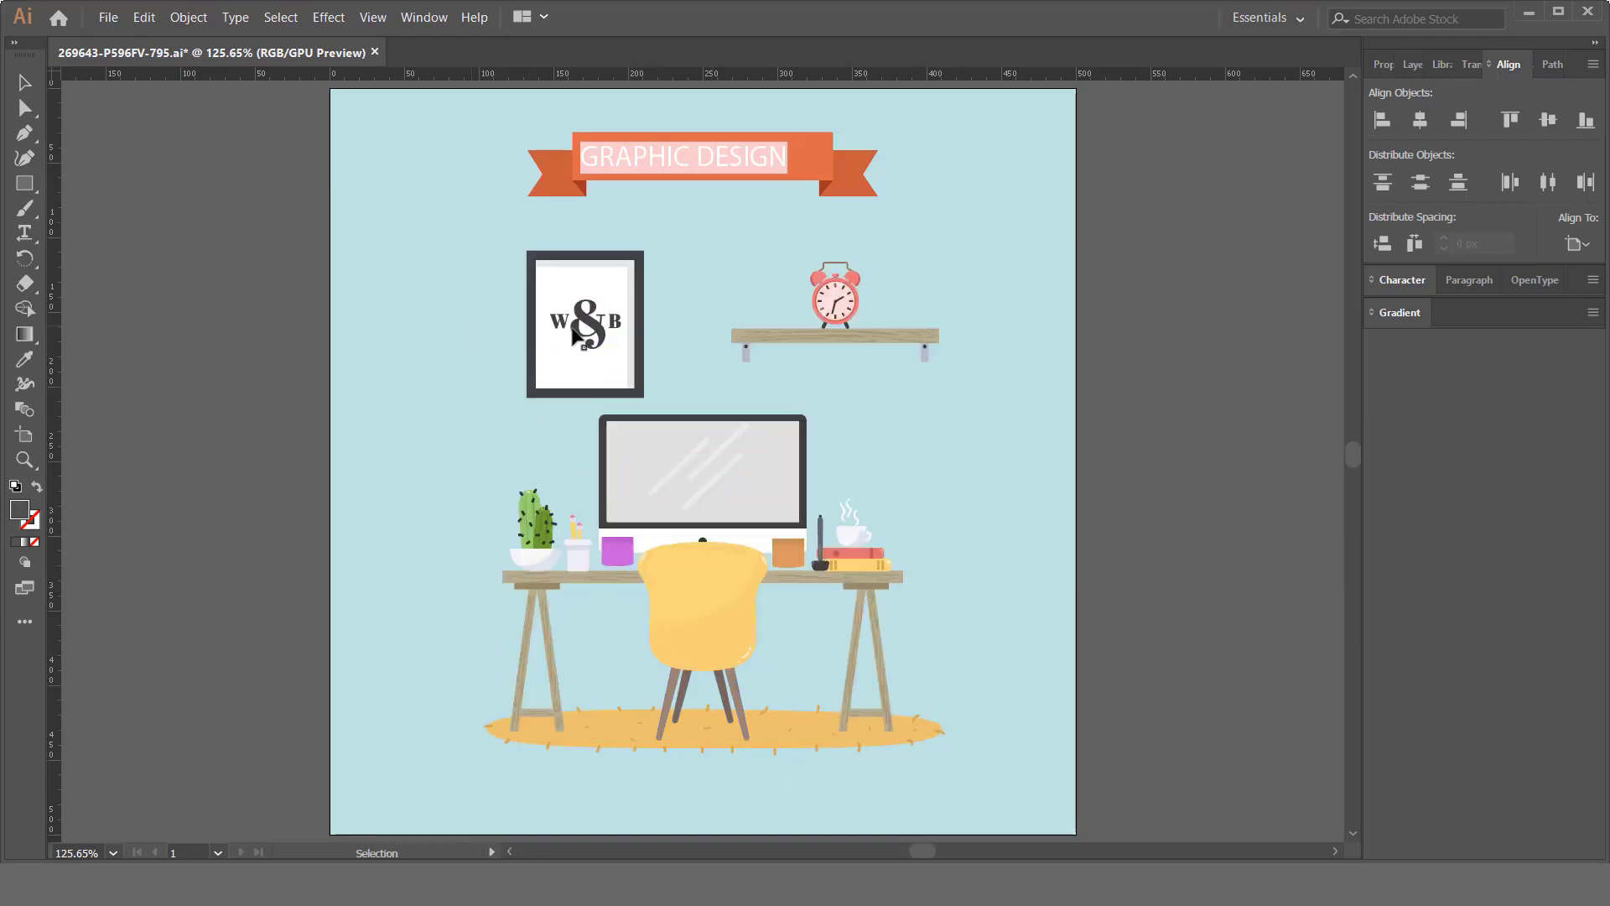
Ungroup the wall picture frame and delete the "W&B" lettering inside it
click(573, 333)
right_click(572, 327)
click(574, 478)
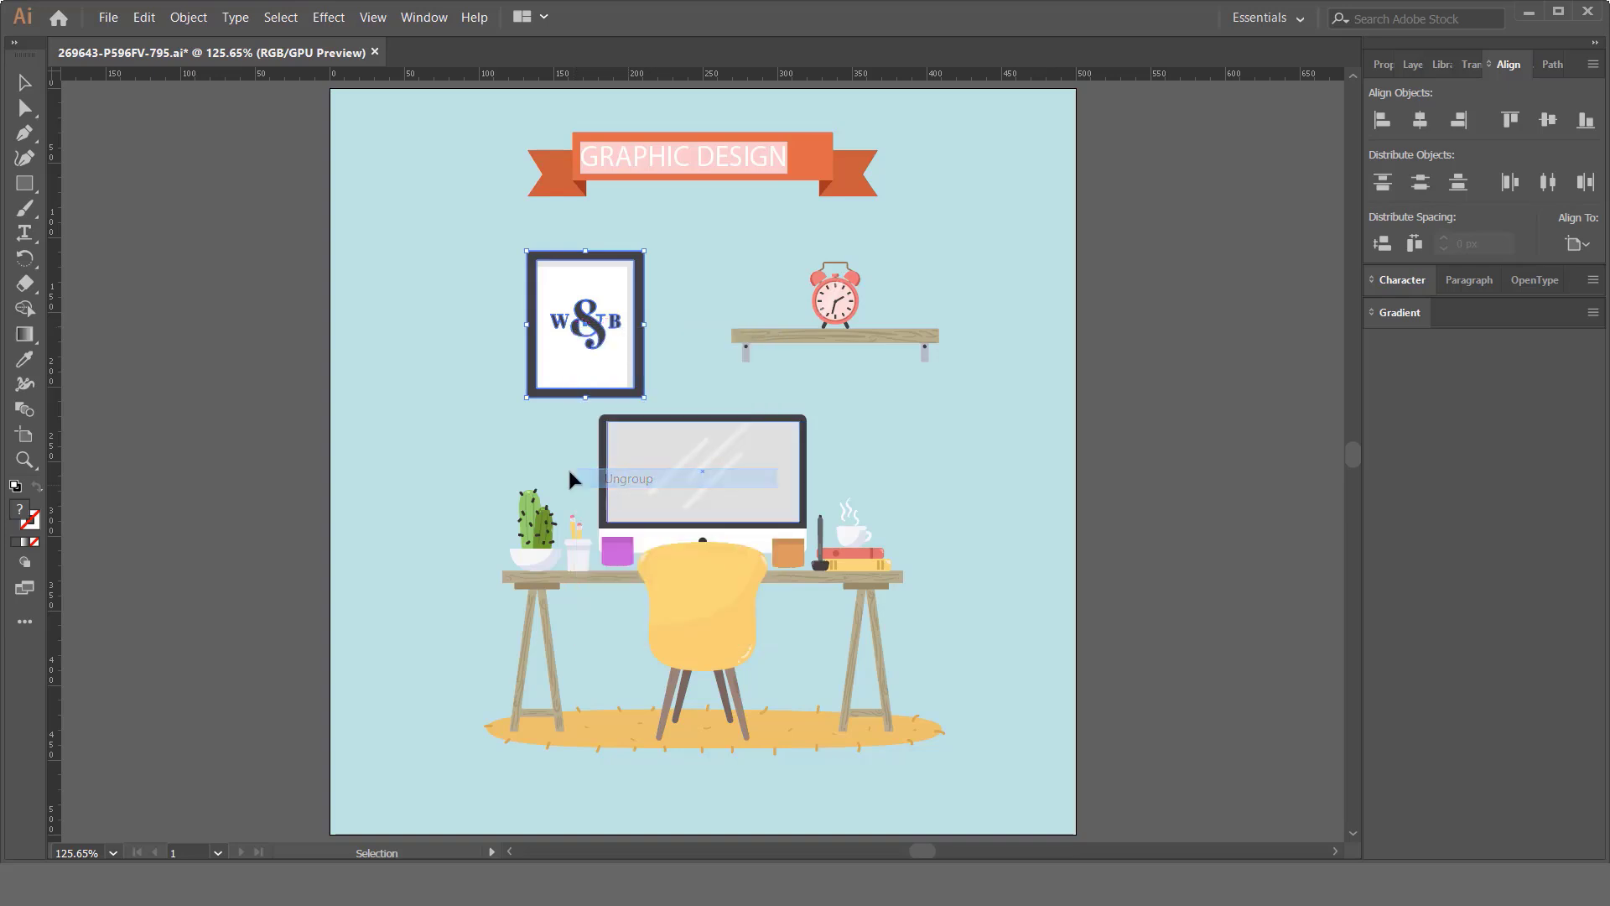
click(570, 320)
key(Delete)
click(612, 340)
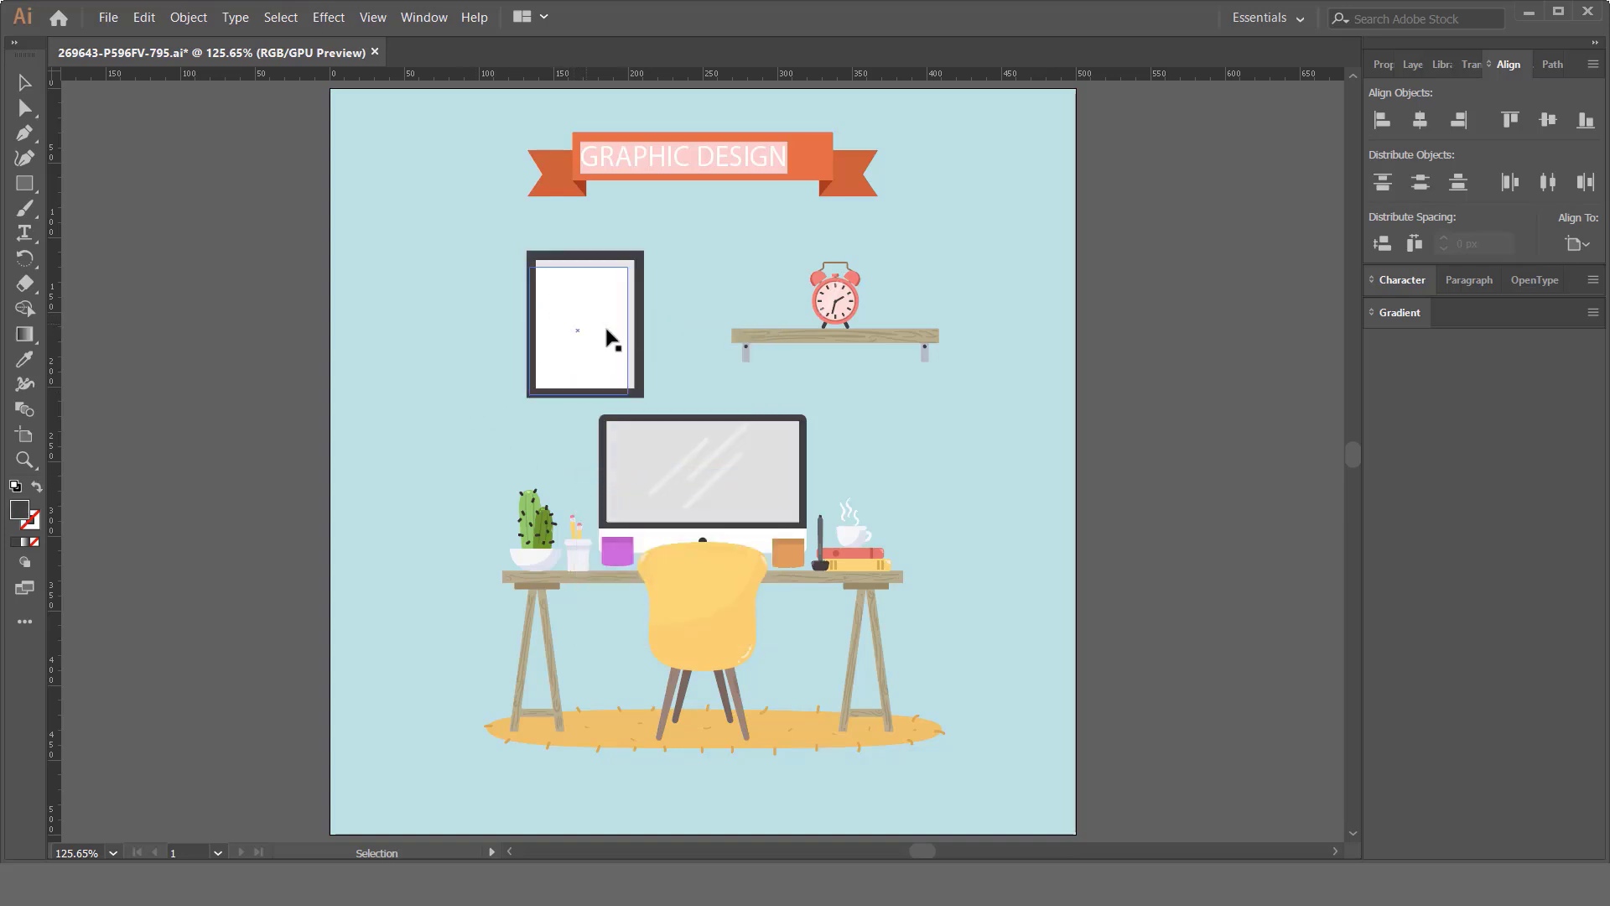
Ungroup the desk objects and the computer monitor so the monitor's parts can be edited individually
click(693, 479)
right_click(694, 483)
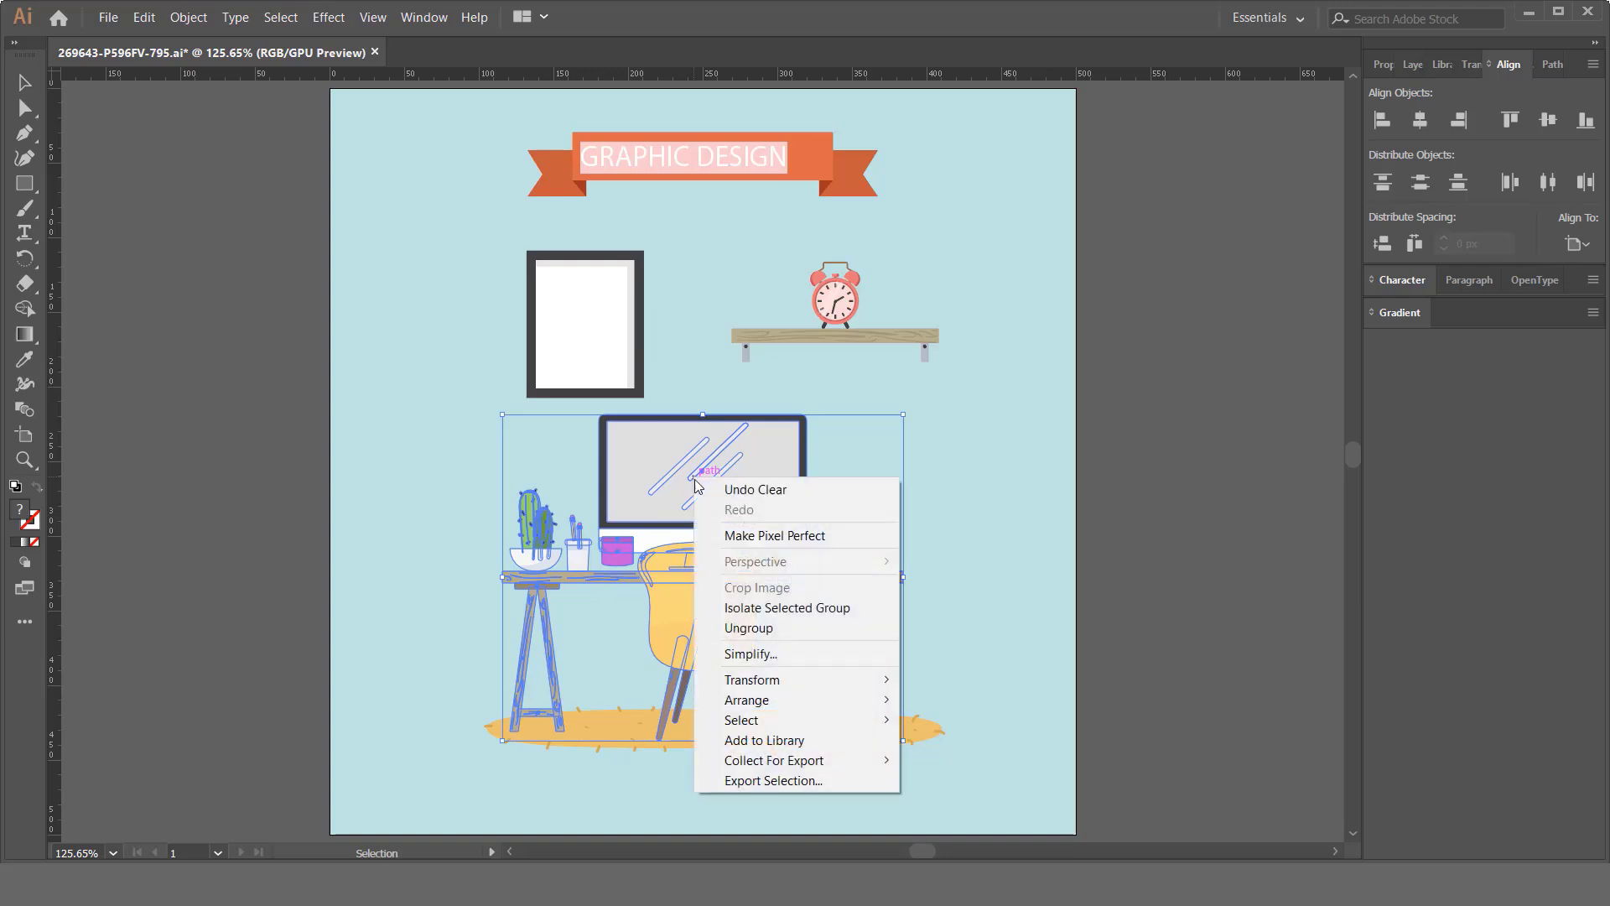
click(784, 627)
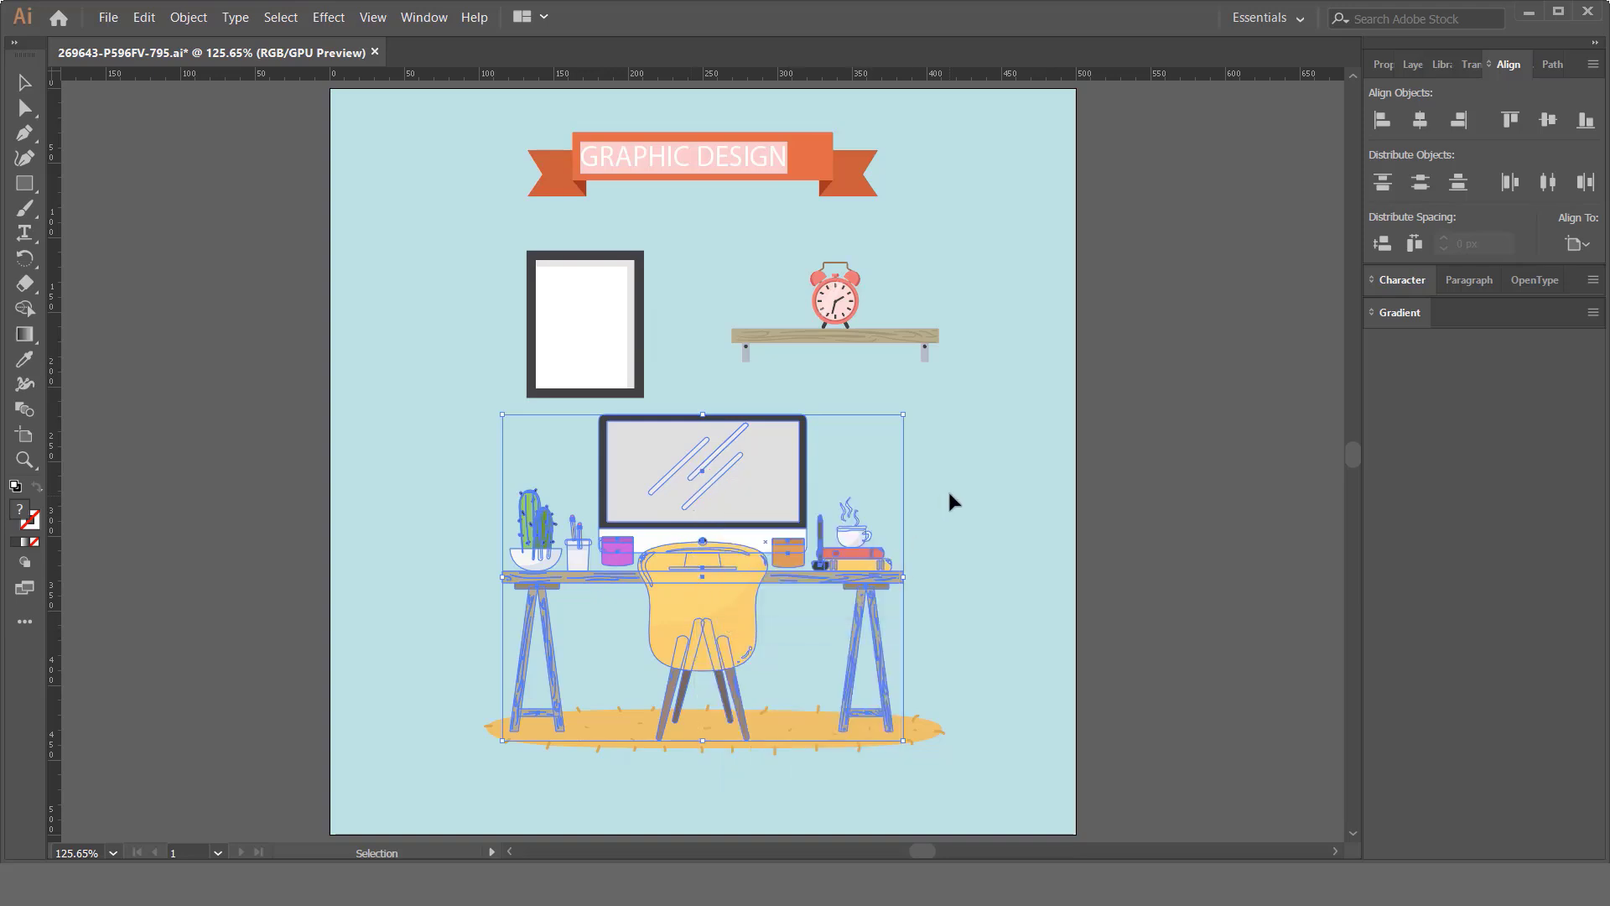
click(762, 486)
right_click(762, 485)
click(822, 633)
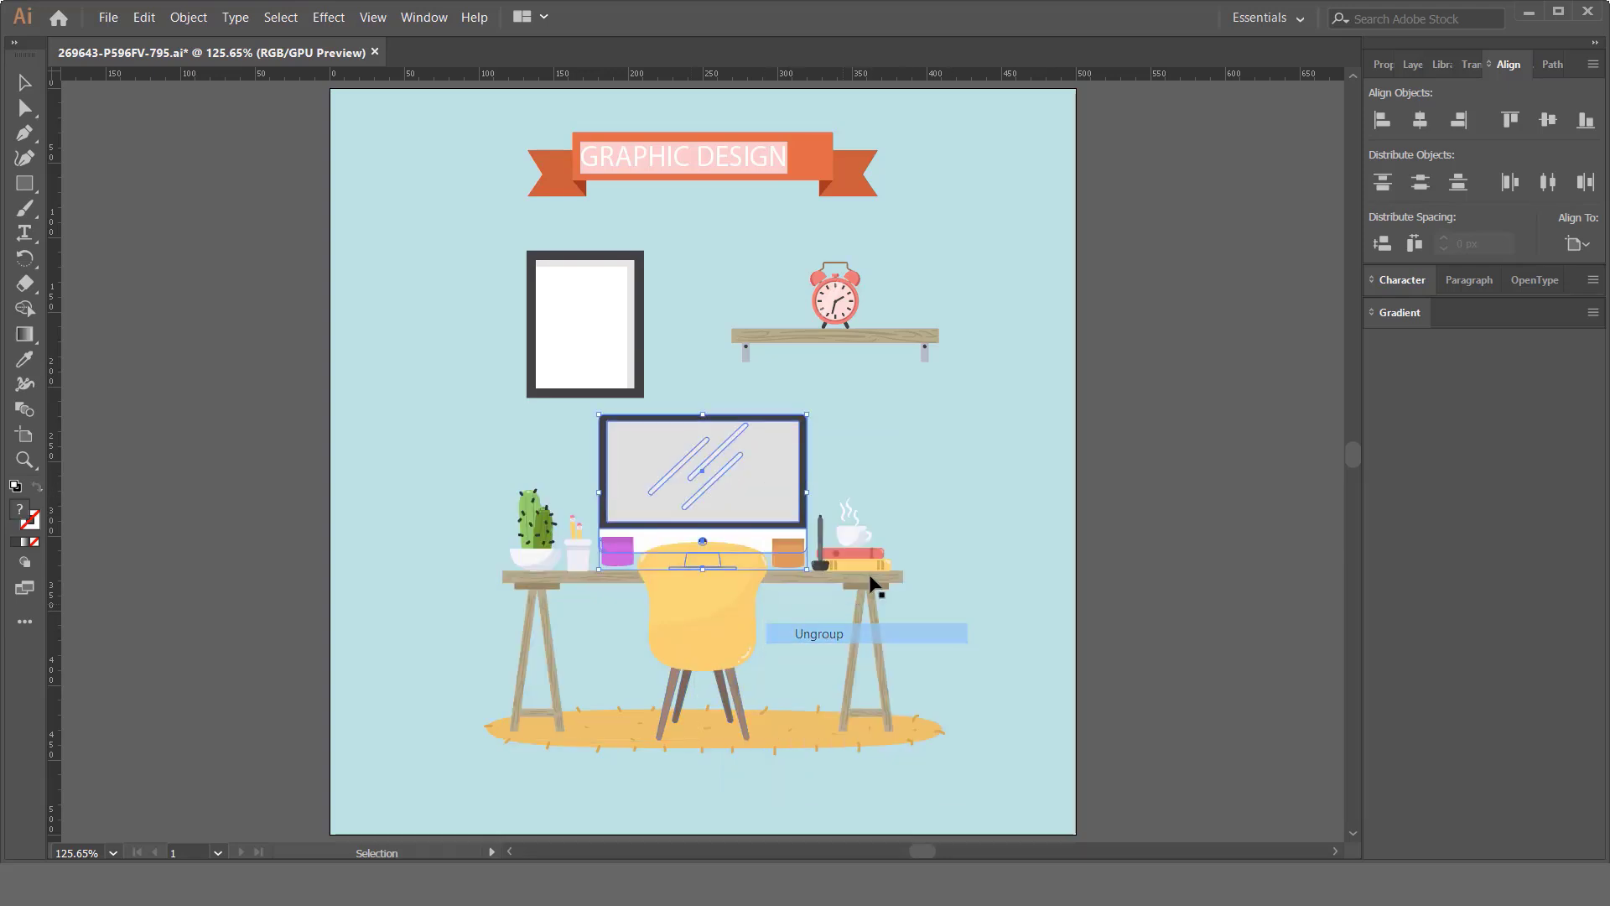
click(954, 482)
Delete the monitor's light grey screen and its diagonal reflection lines
click(736, 488)
key(Delete)
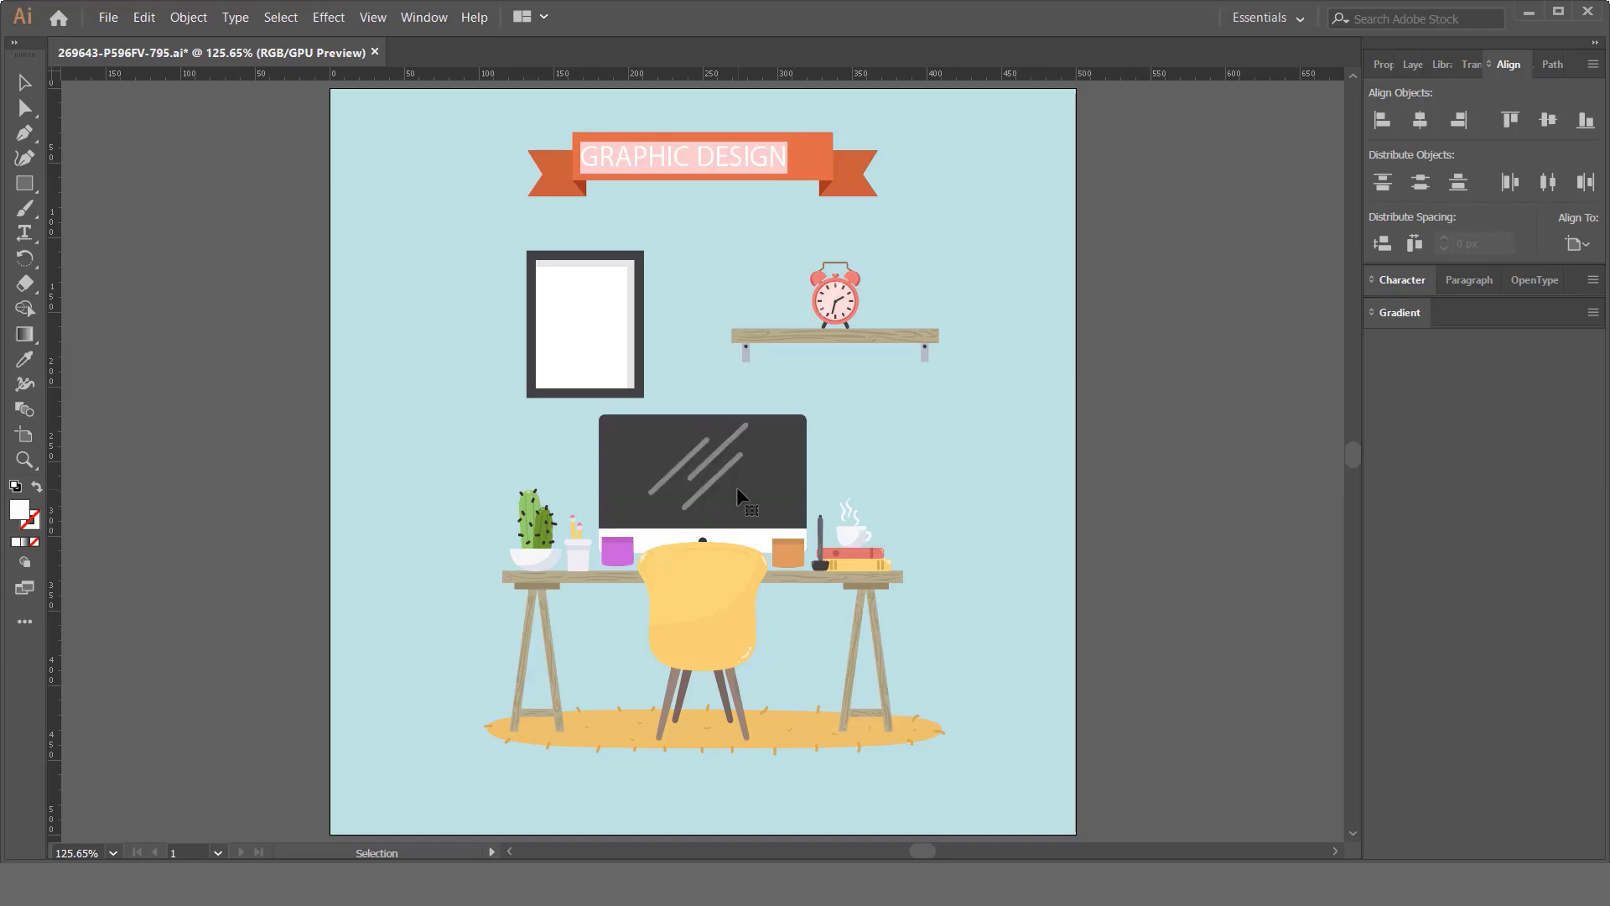
click(726, 470)
key(Delete)
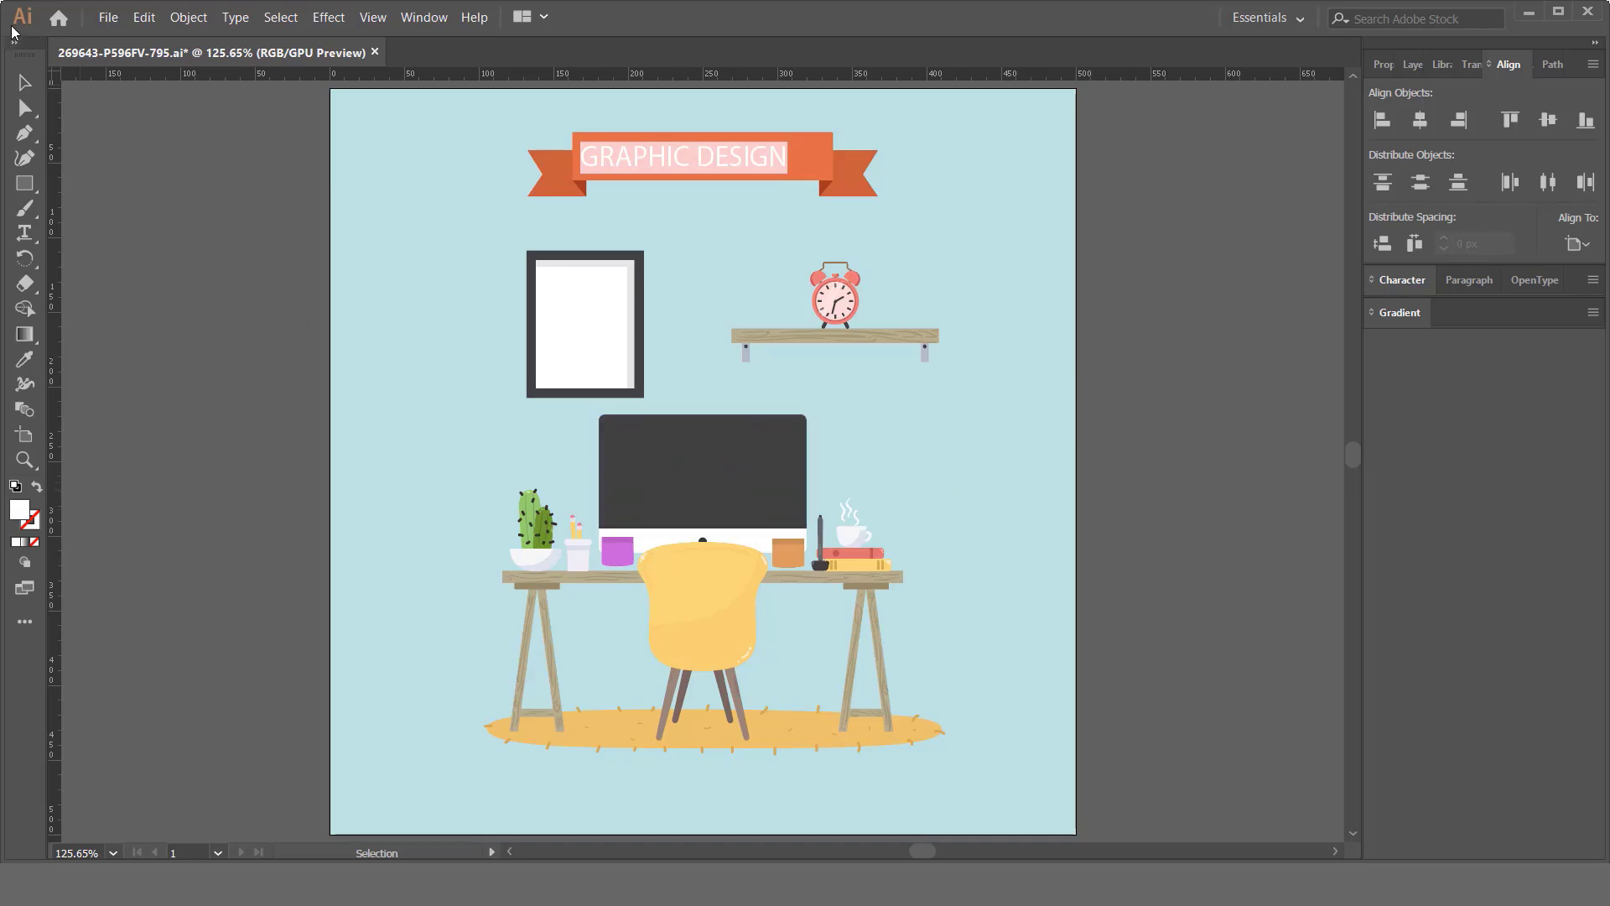
Export the artwork to the Pictures folder as an RGB JPEG using artboards, at maximum quality 10 and 300 ppi
click(108, 17)
mouse_move(183, 339)
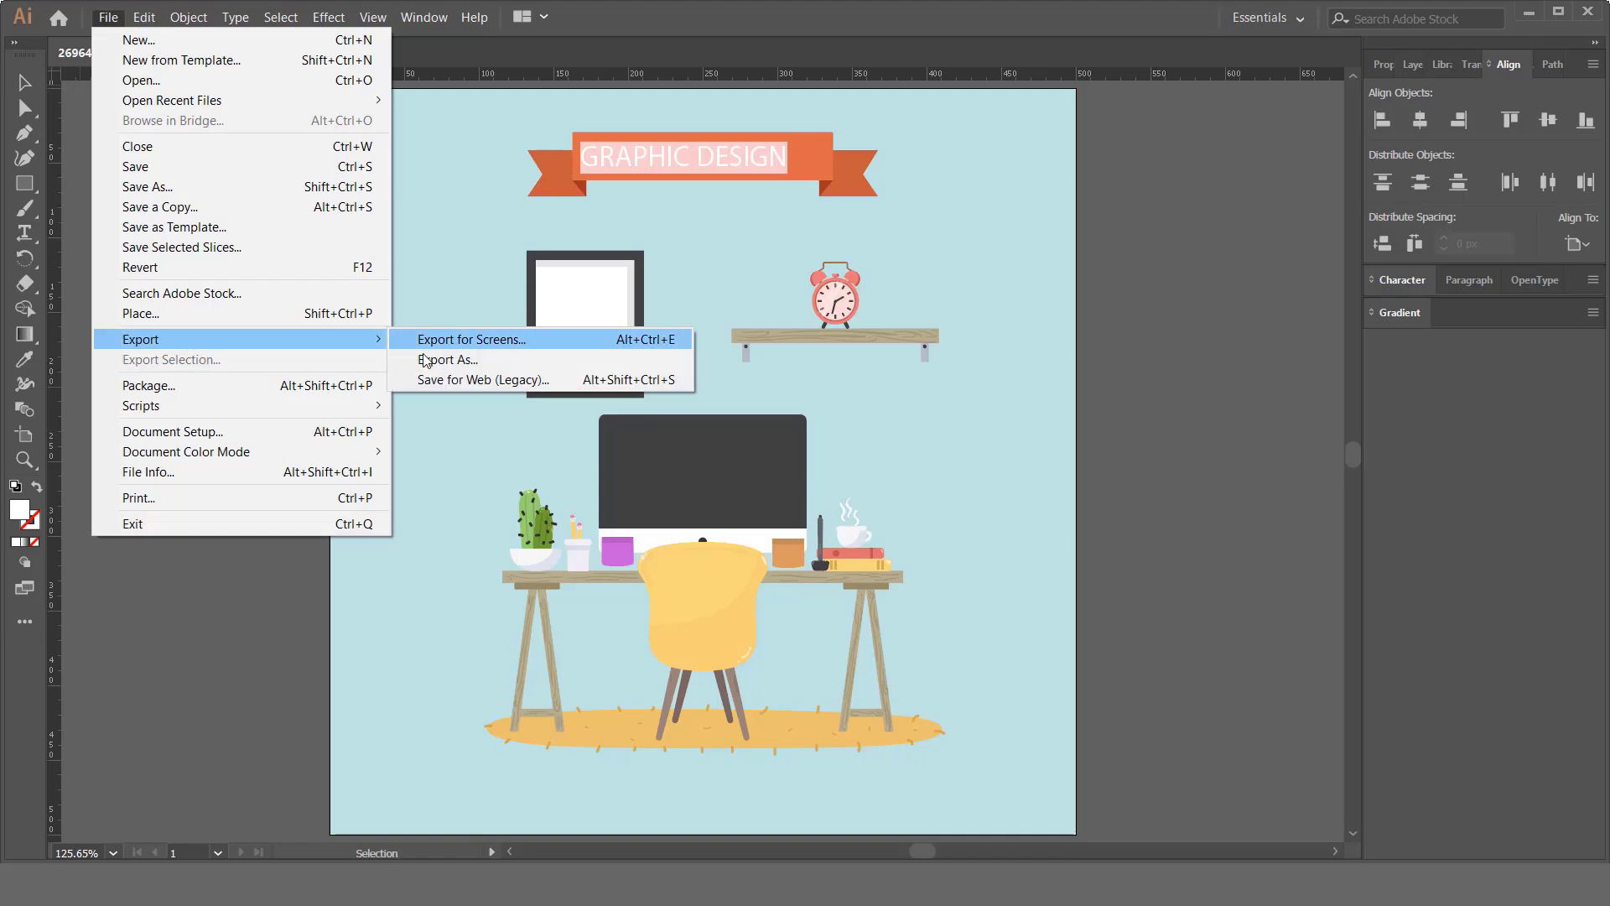
click(451, 359)
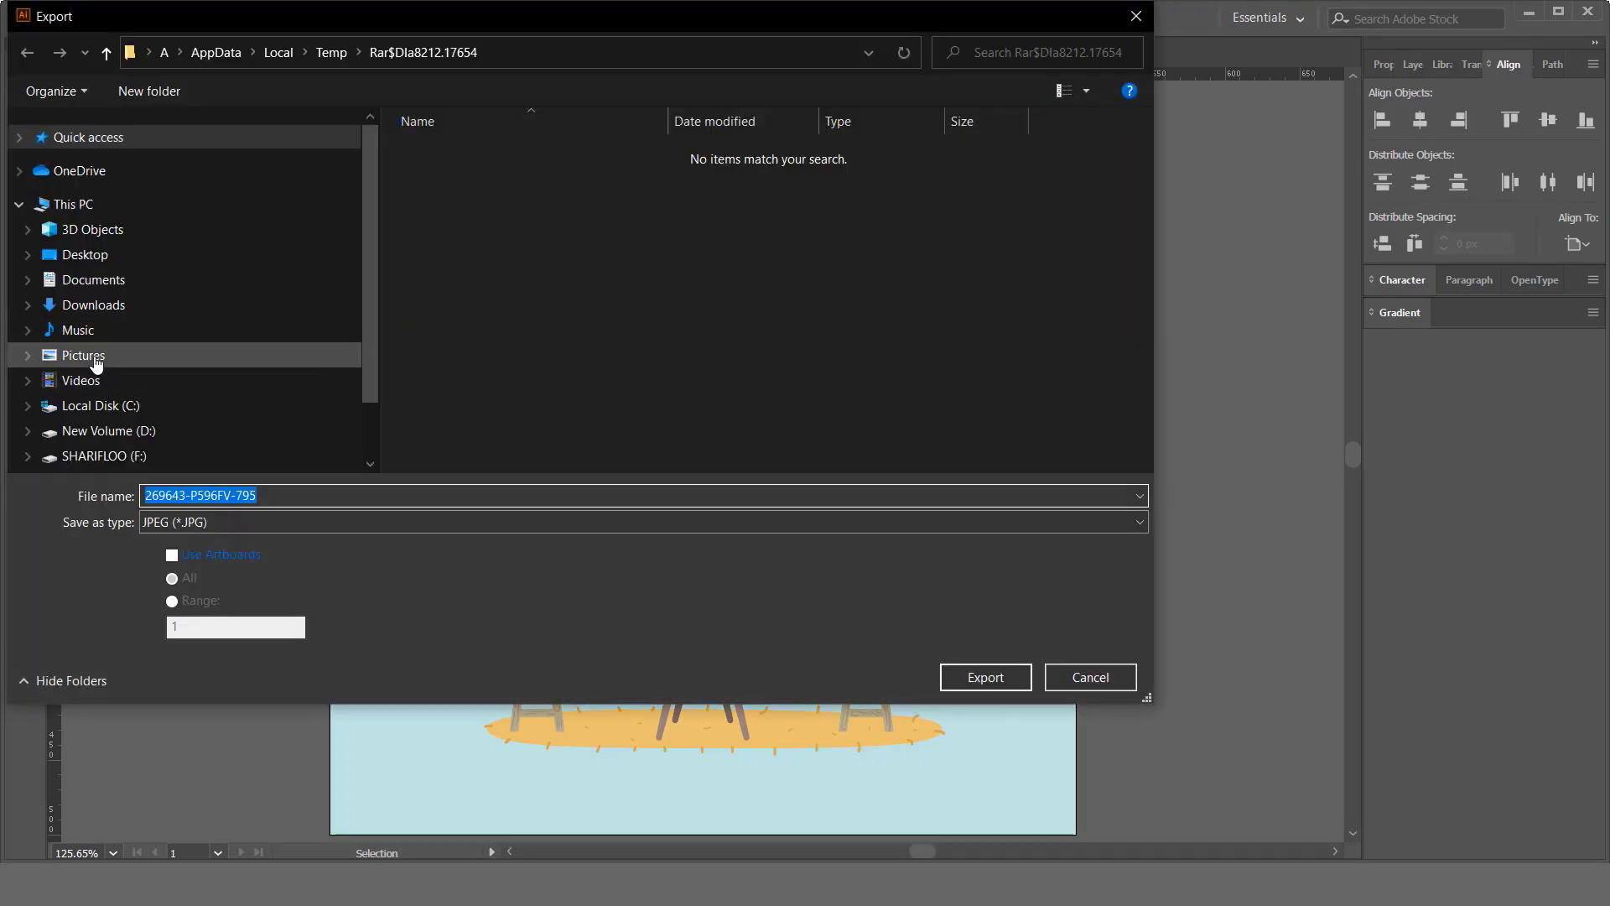
click(93, 356)
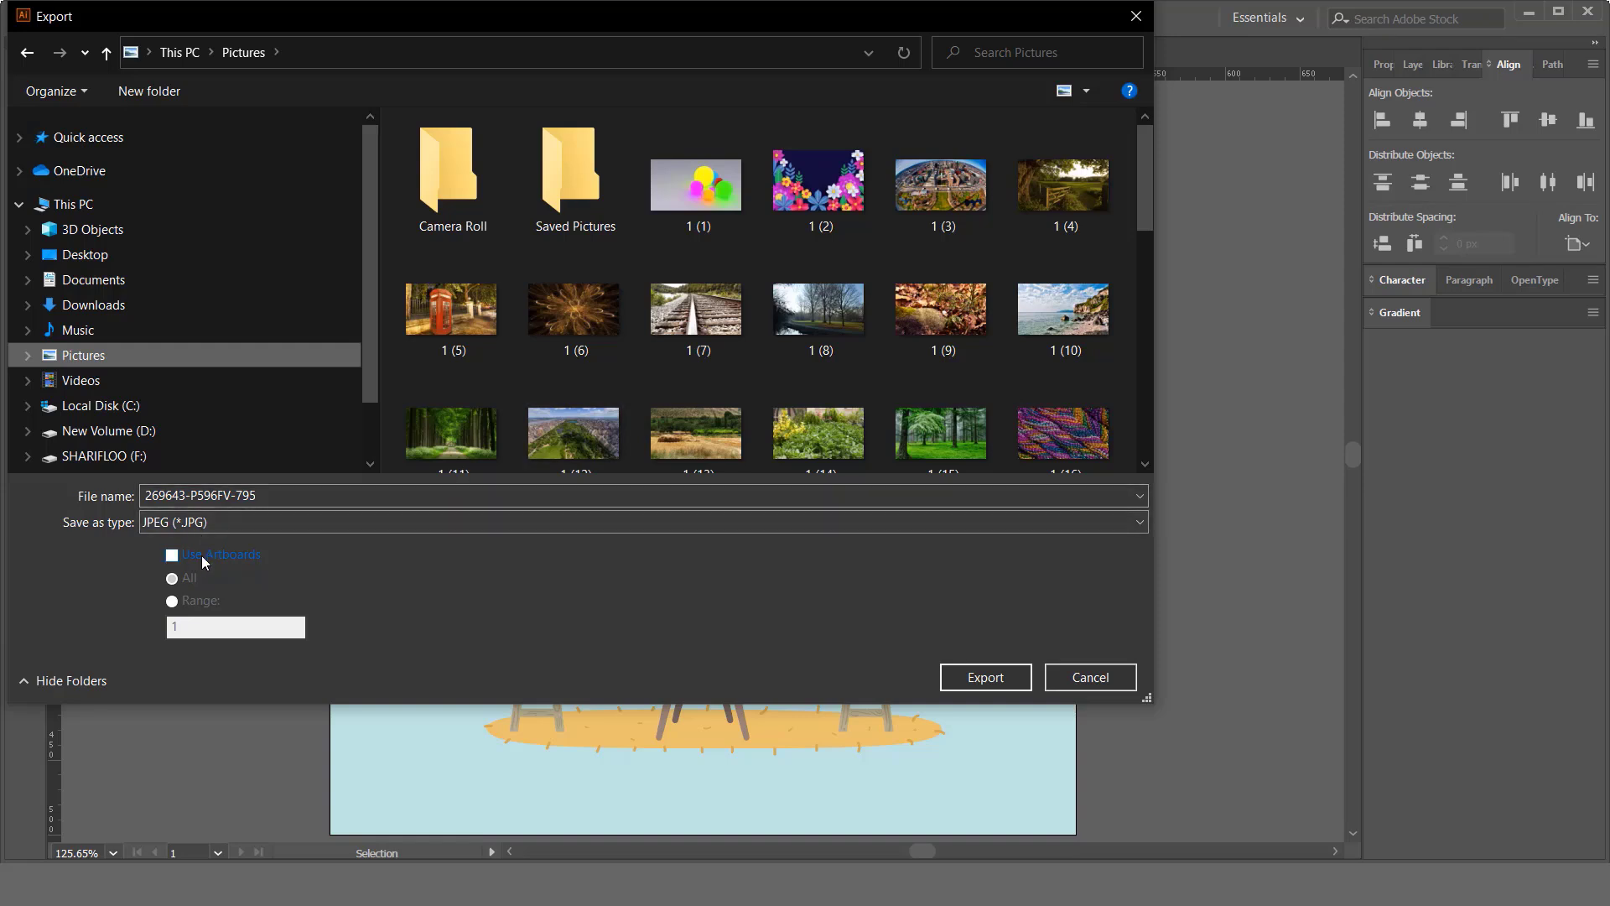
click(176, 559)
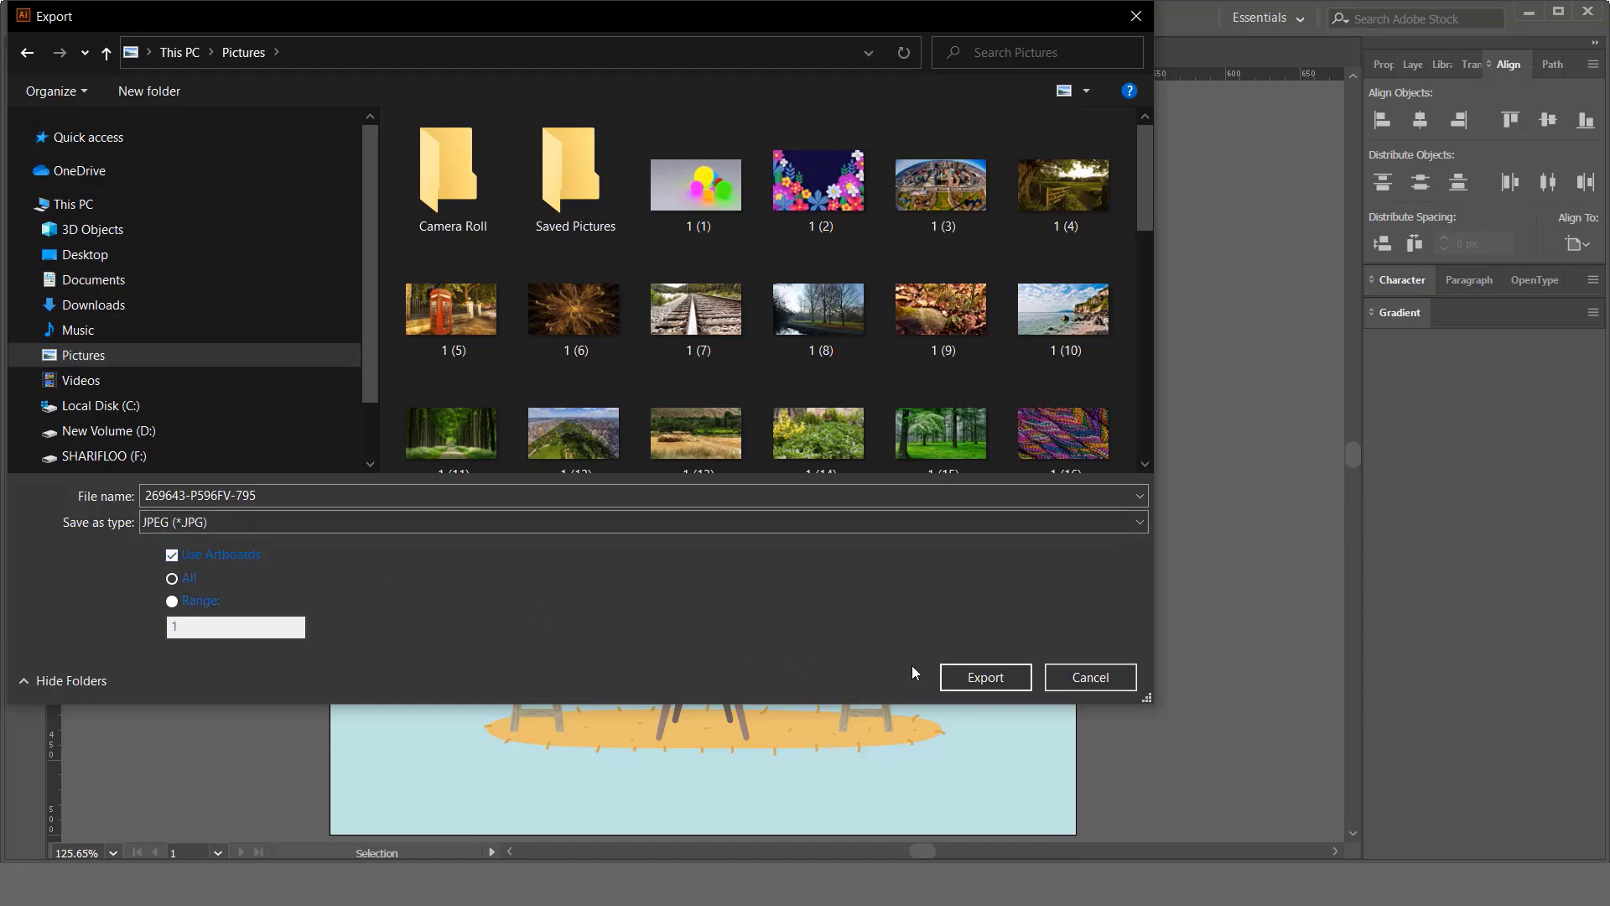
click(973, 684)
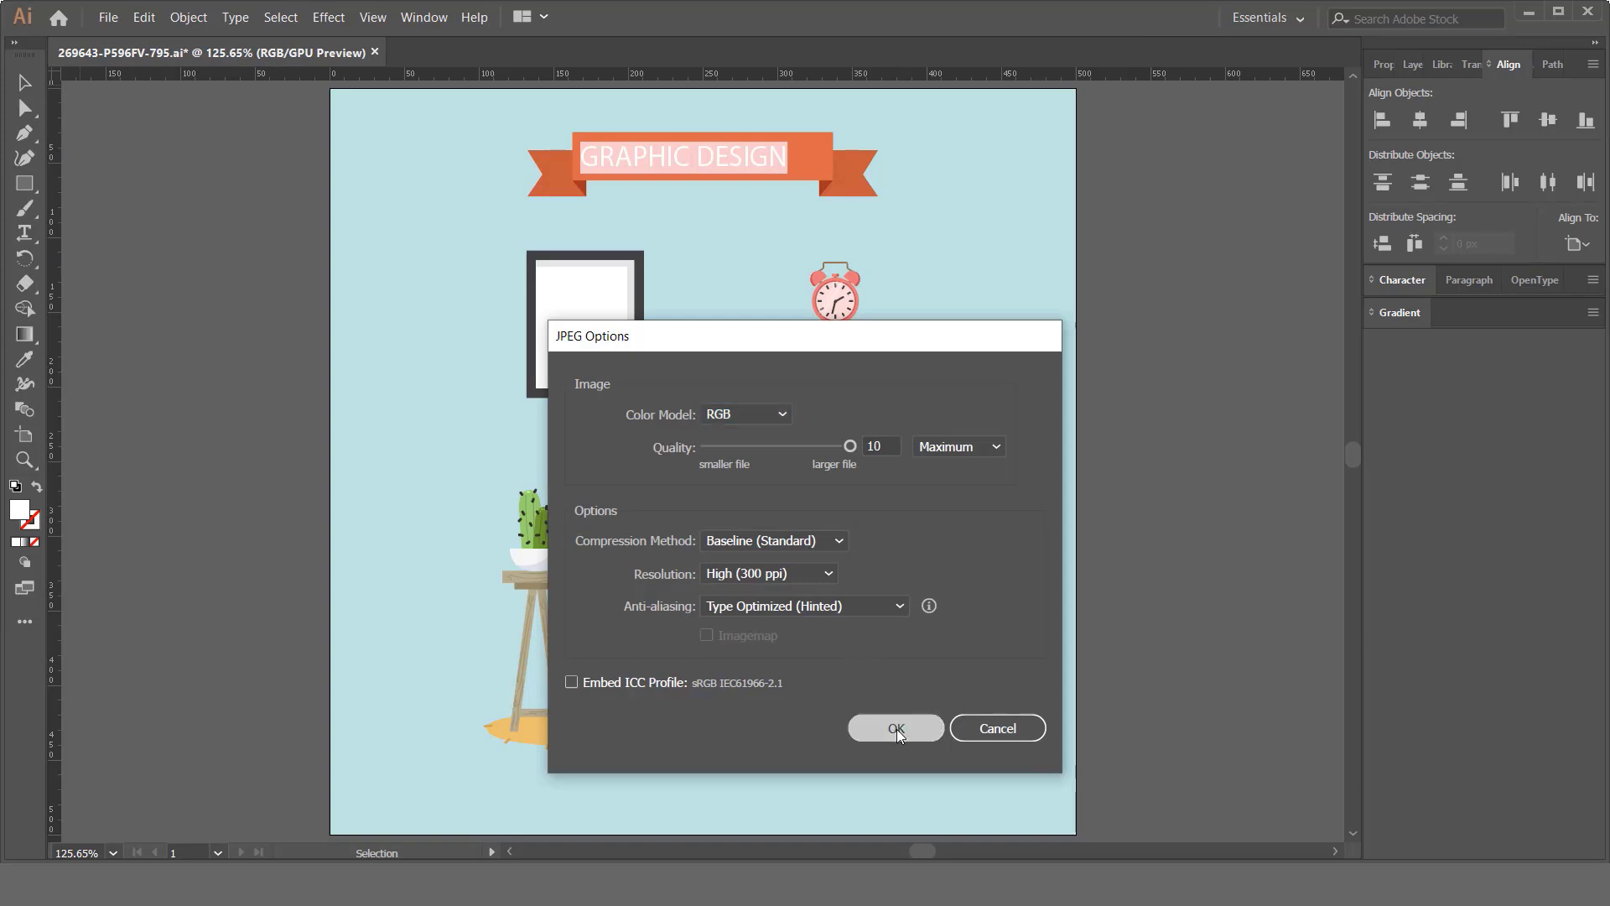
click(895, 727)
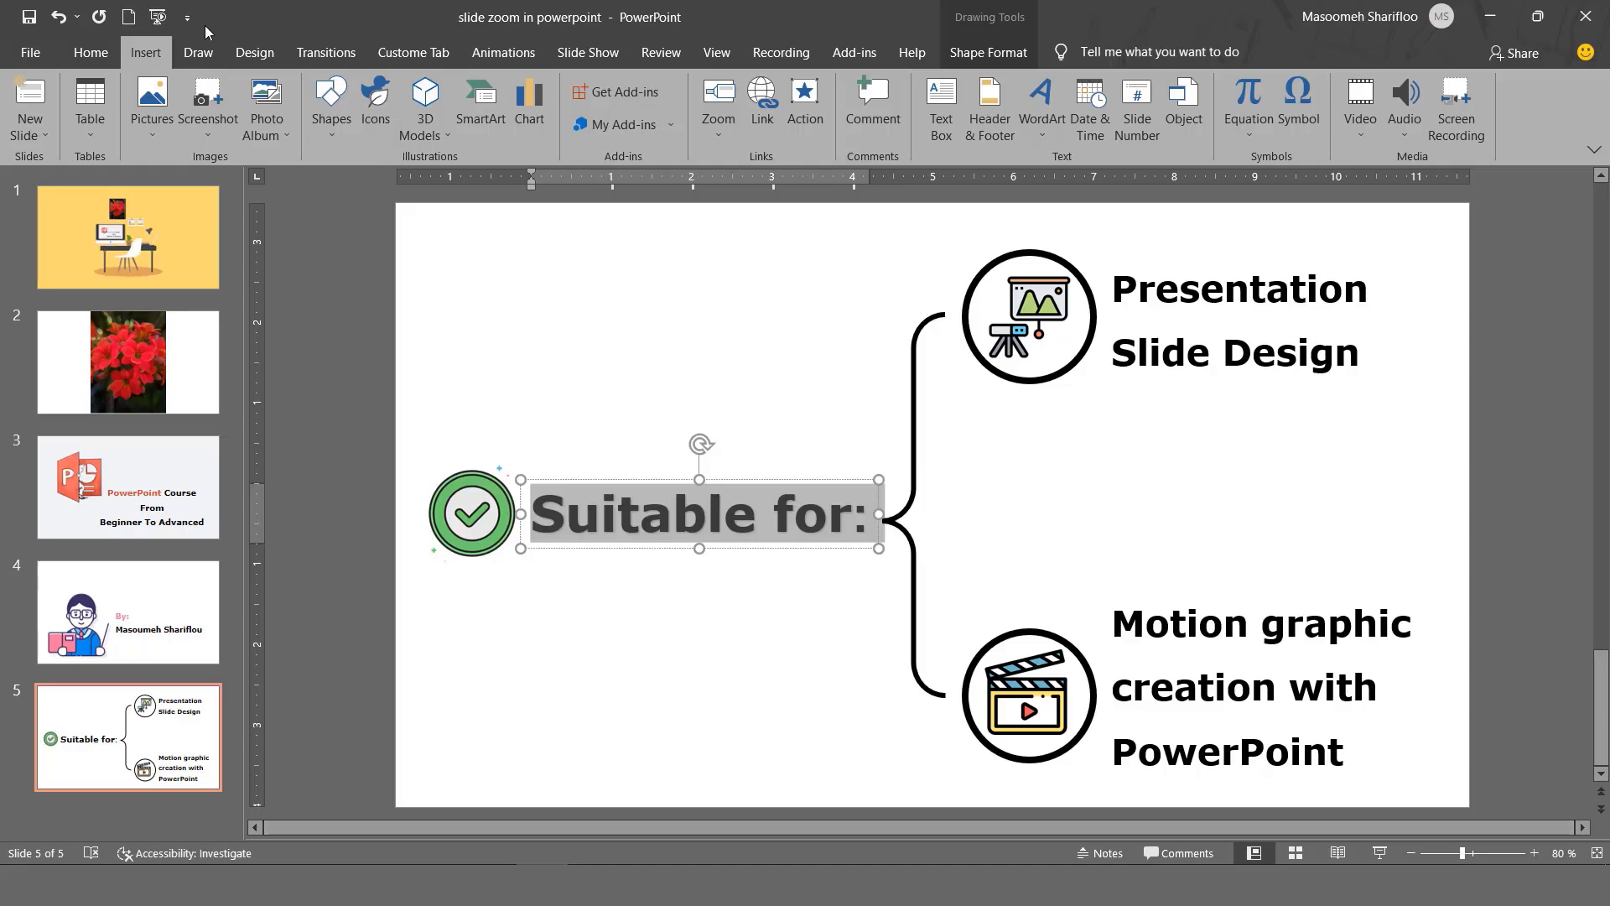
Switch to PowerPoint, create a new presentation and give its first slide the Blank layout
click(129, 17)
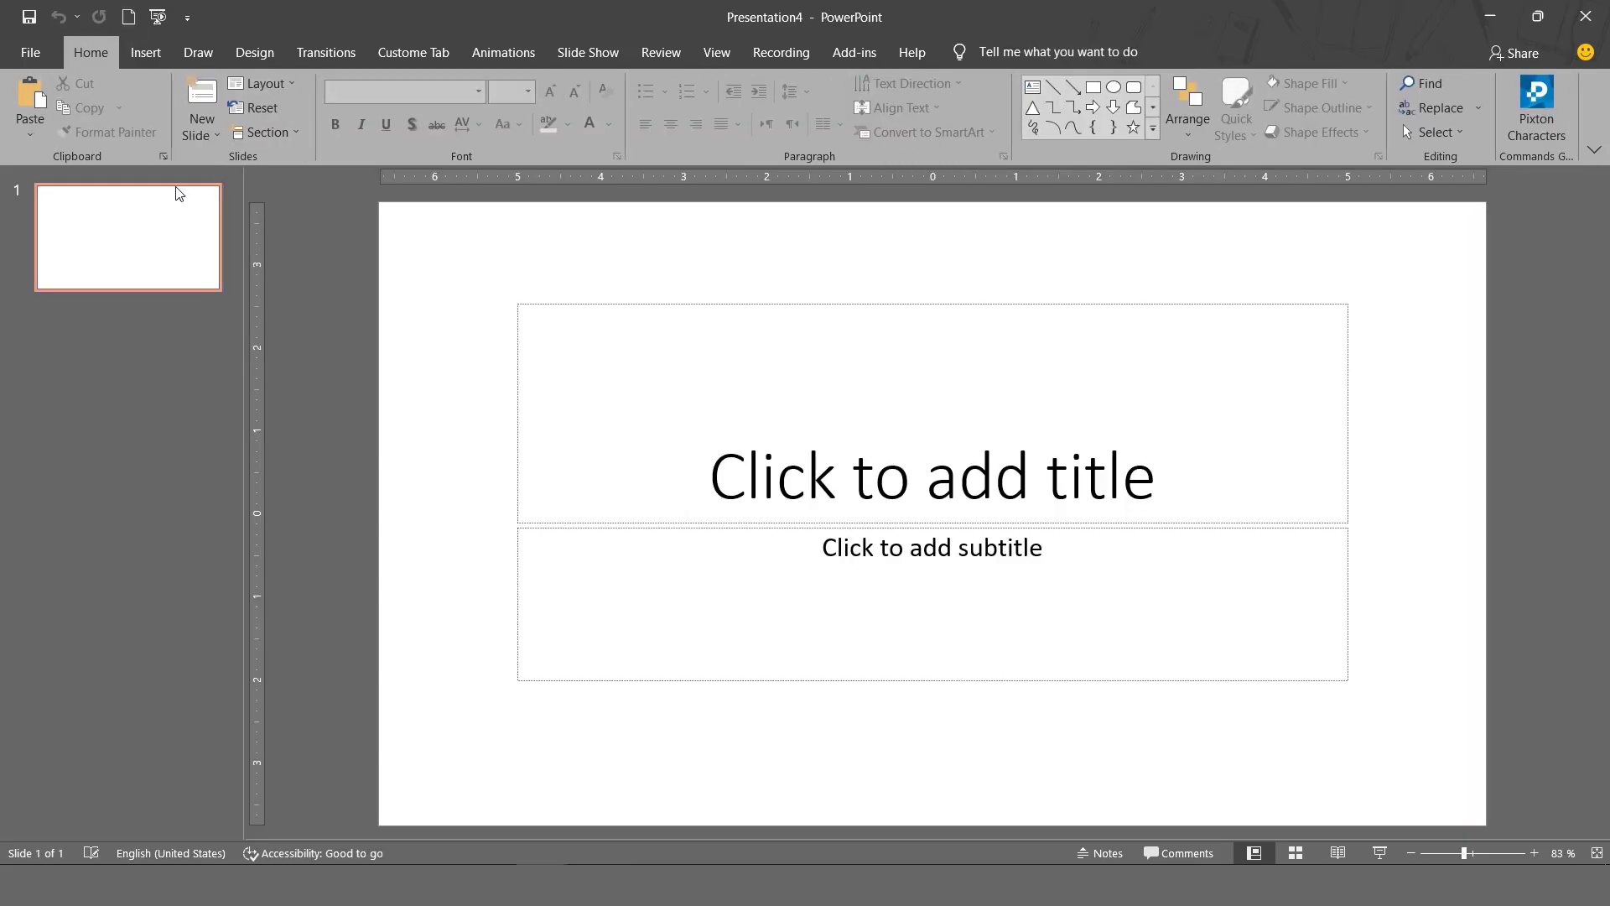
click(260, 83)
click(310, 361)
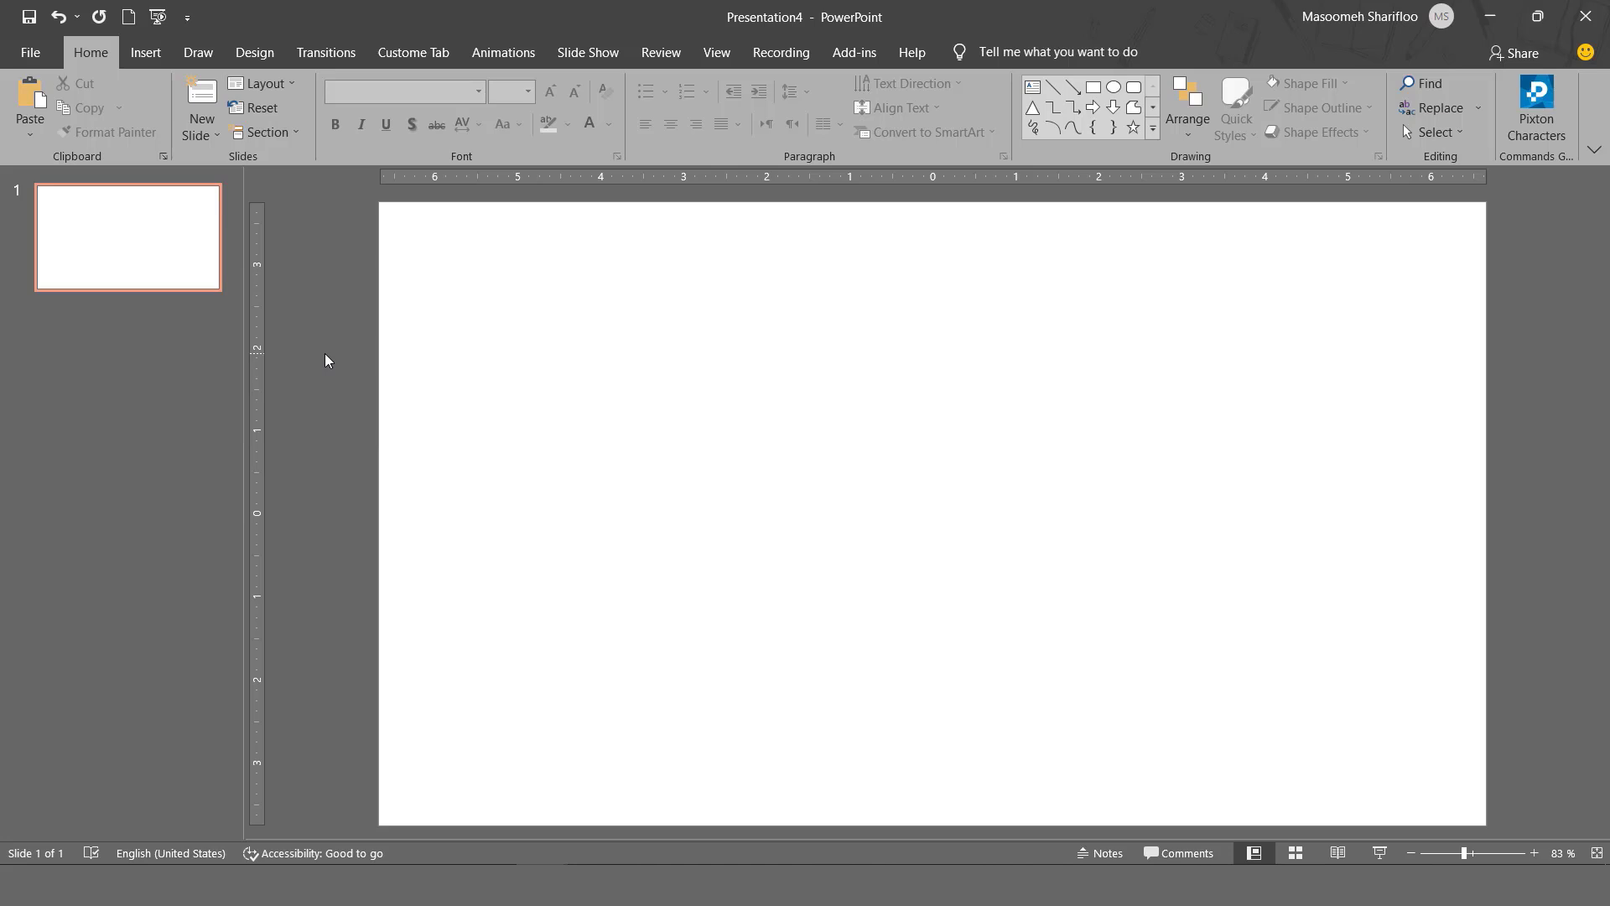
Insert the "Slide Zoom" picture from the Pictures folder, enlarge it to about 7.56" square and centre it on the slide
click(154, 55)
click(154, 135)
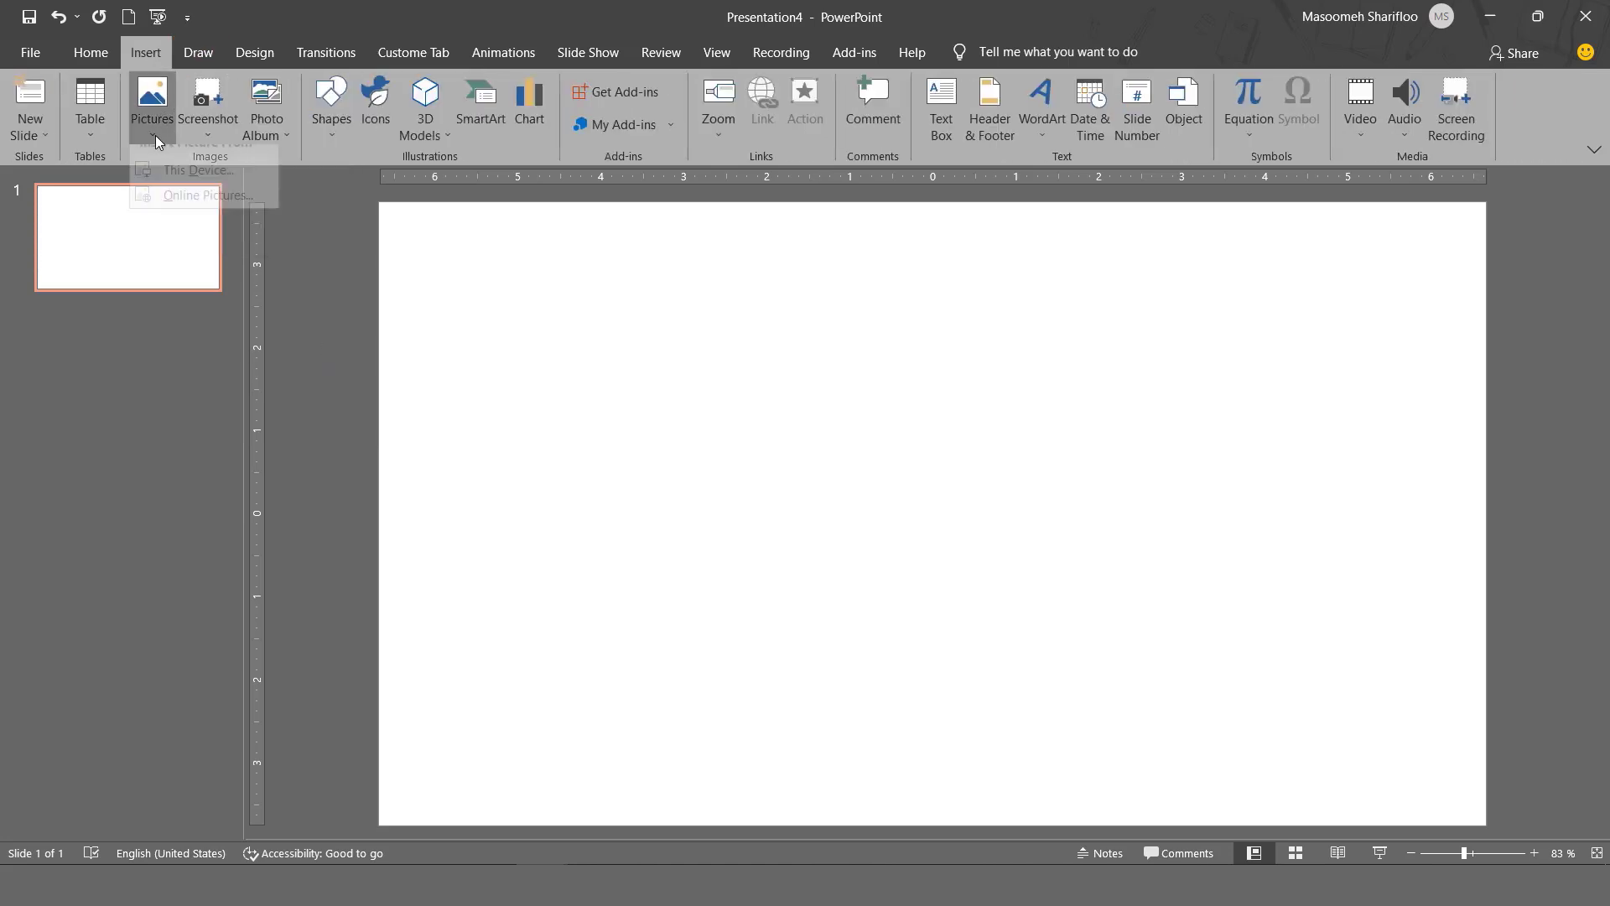
click(198, 196)
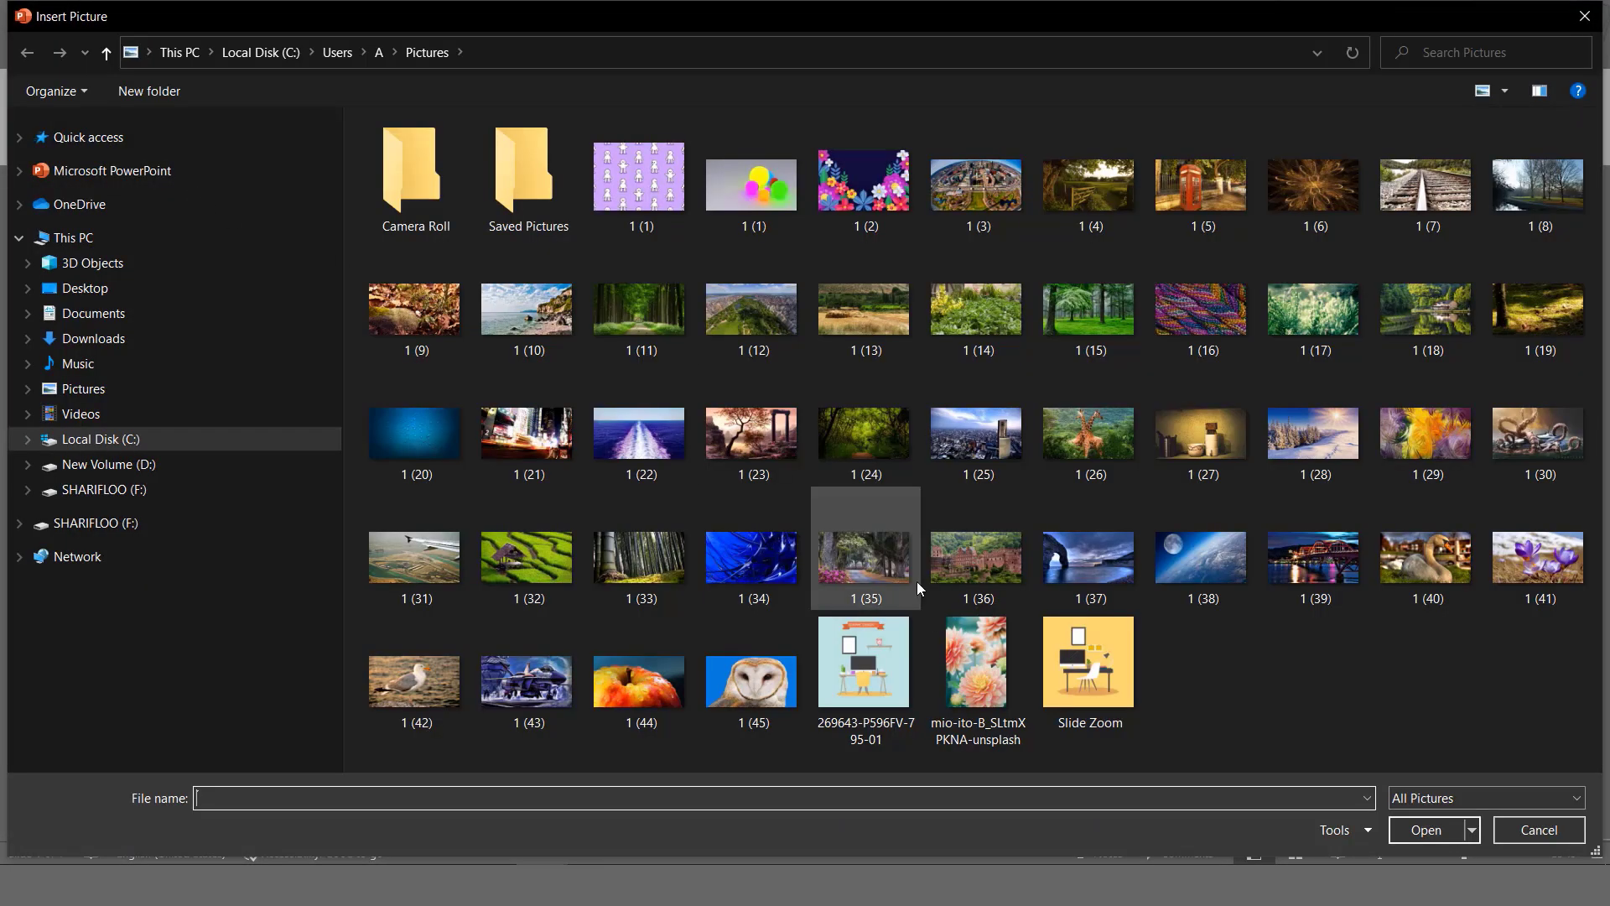
double_click(1115, 672)
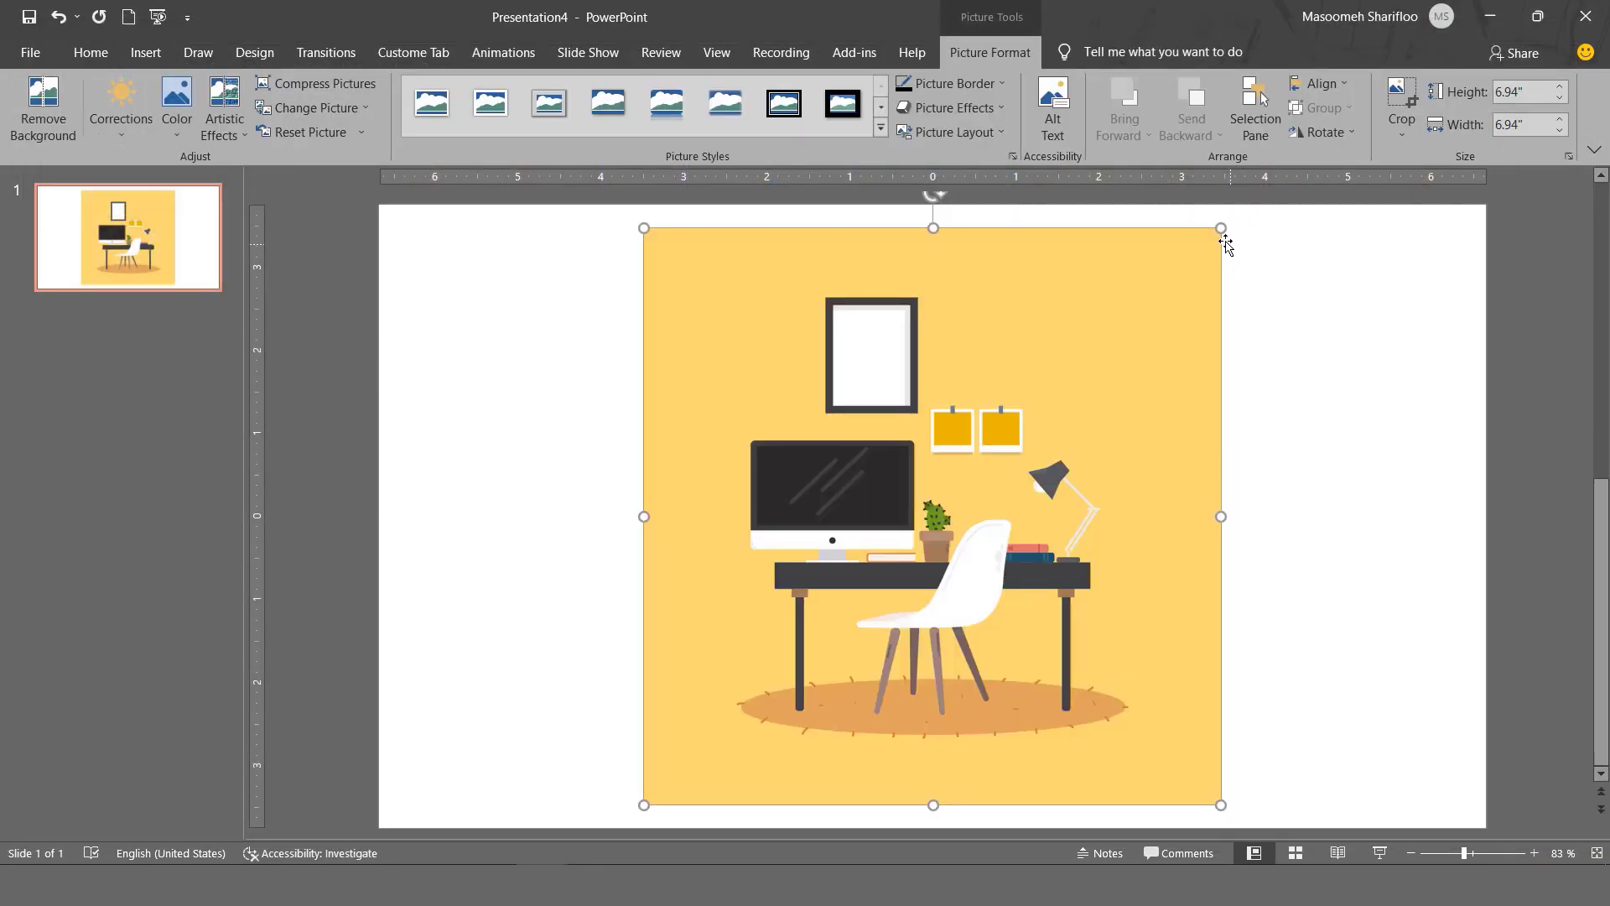
drag(1220, 230, 1246, 207)
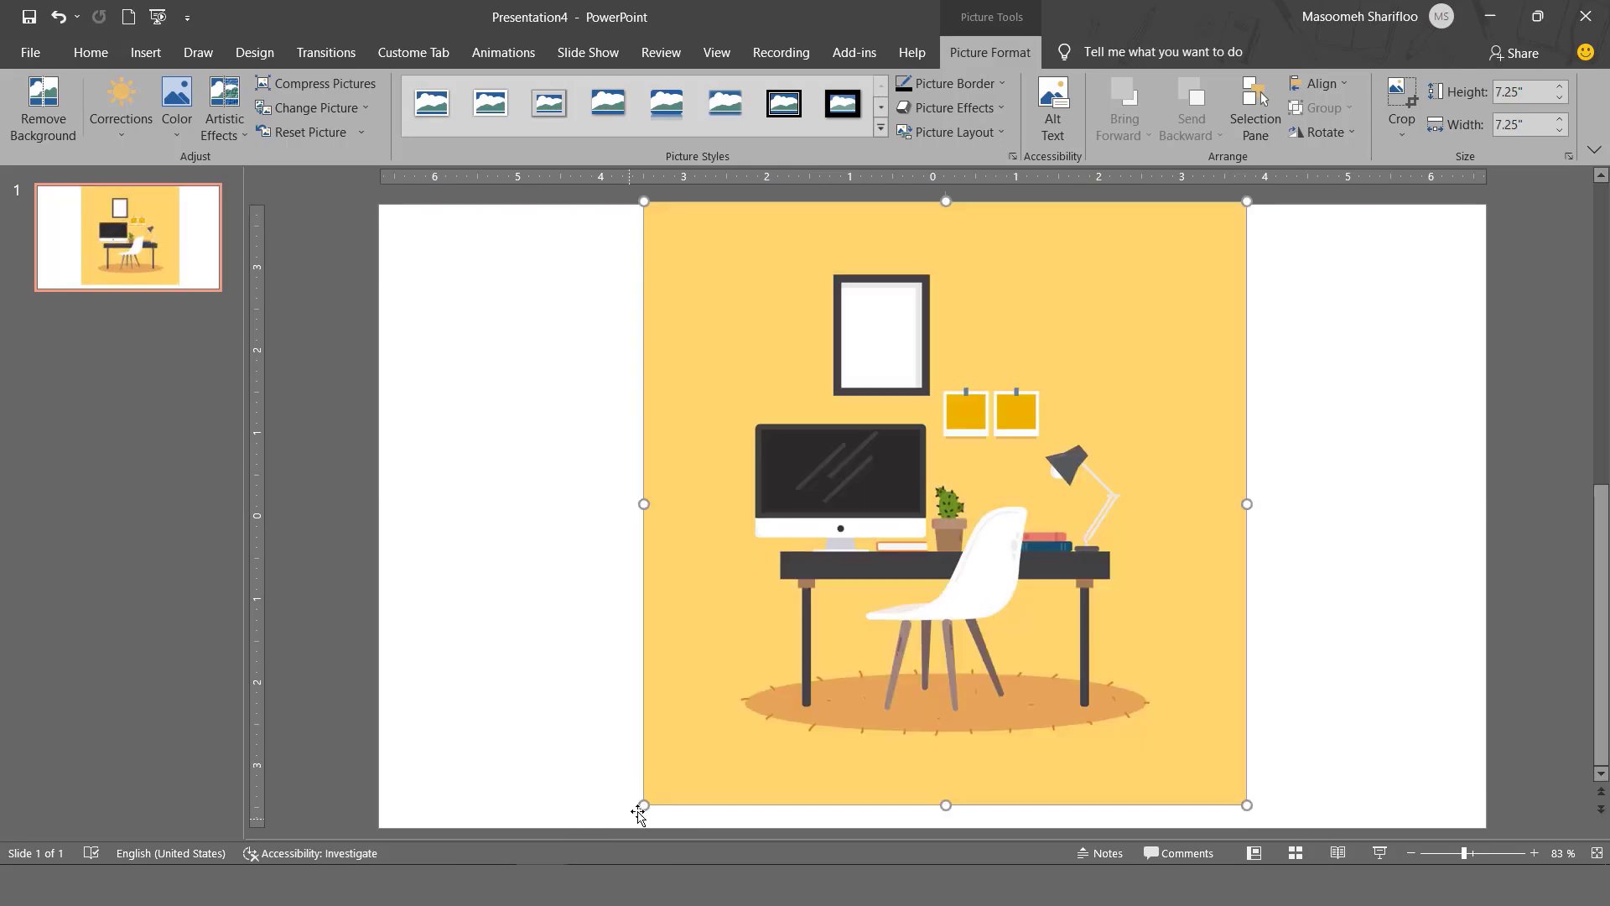
drag(640, 806, 618, 822)
drag(851, 692, 856, 689)
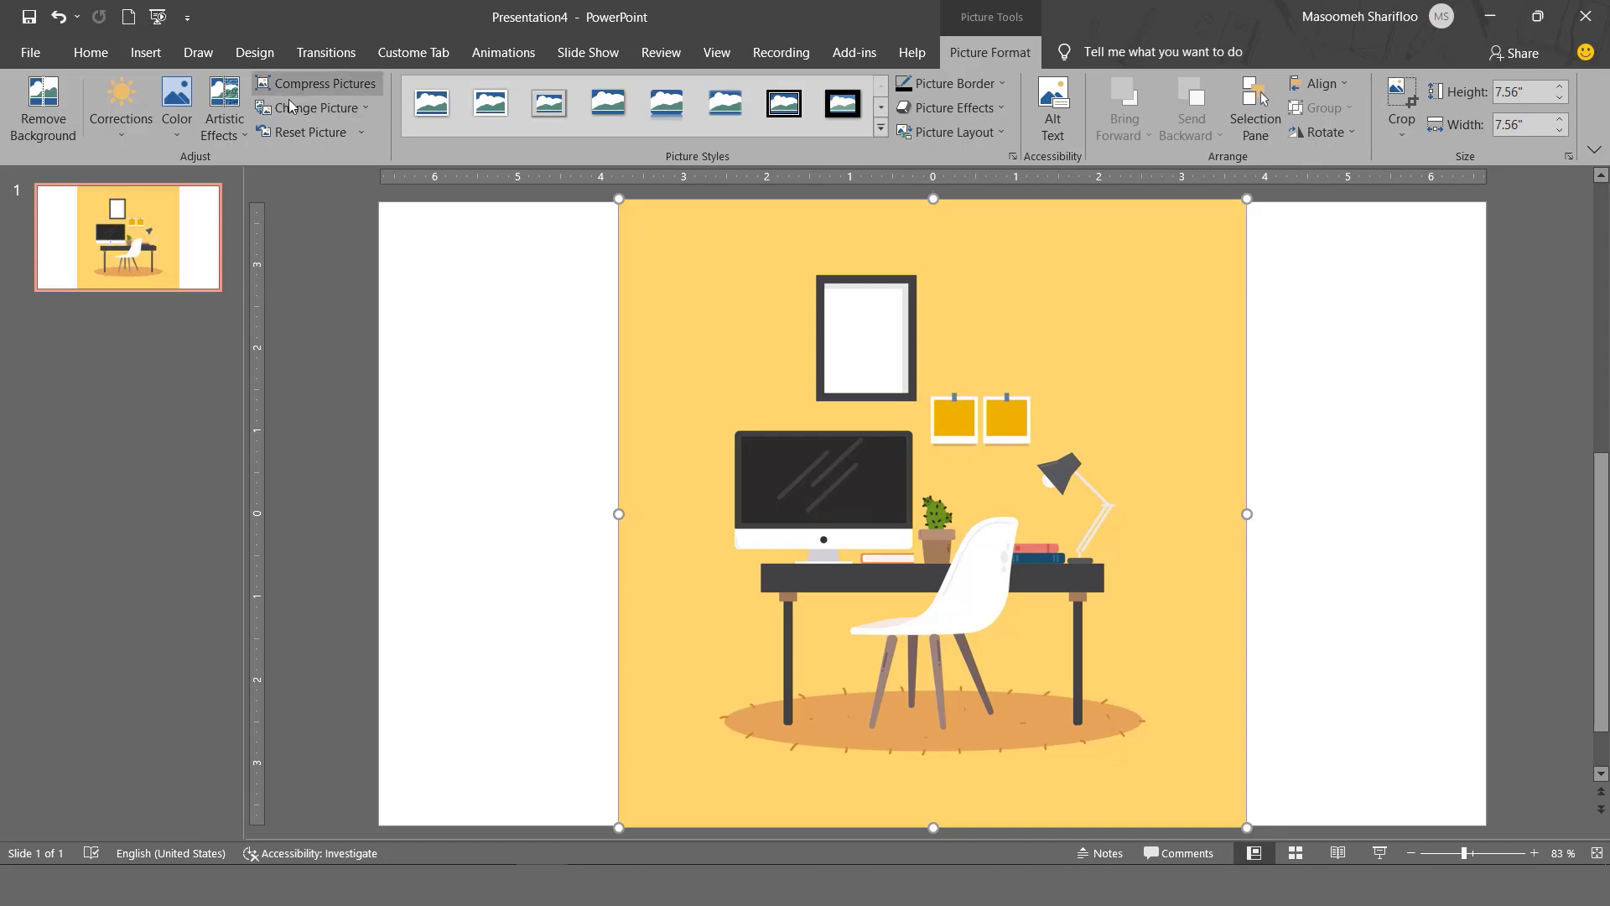
Look at the available slide size options without changing the size, and deselect the picture
click(254, 52)
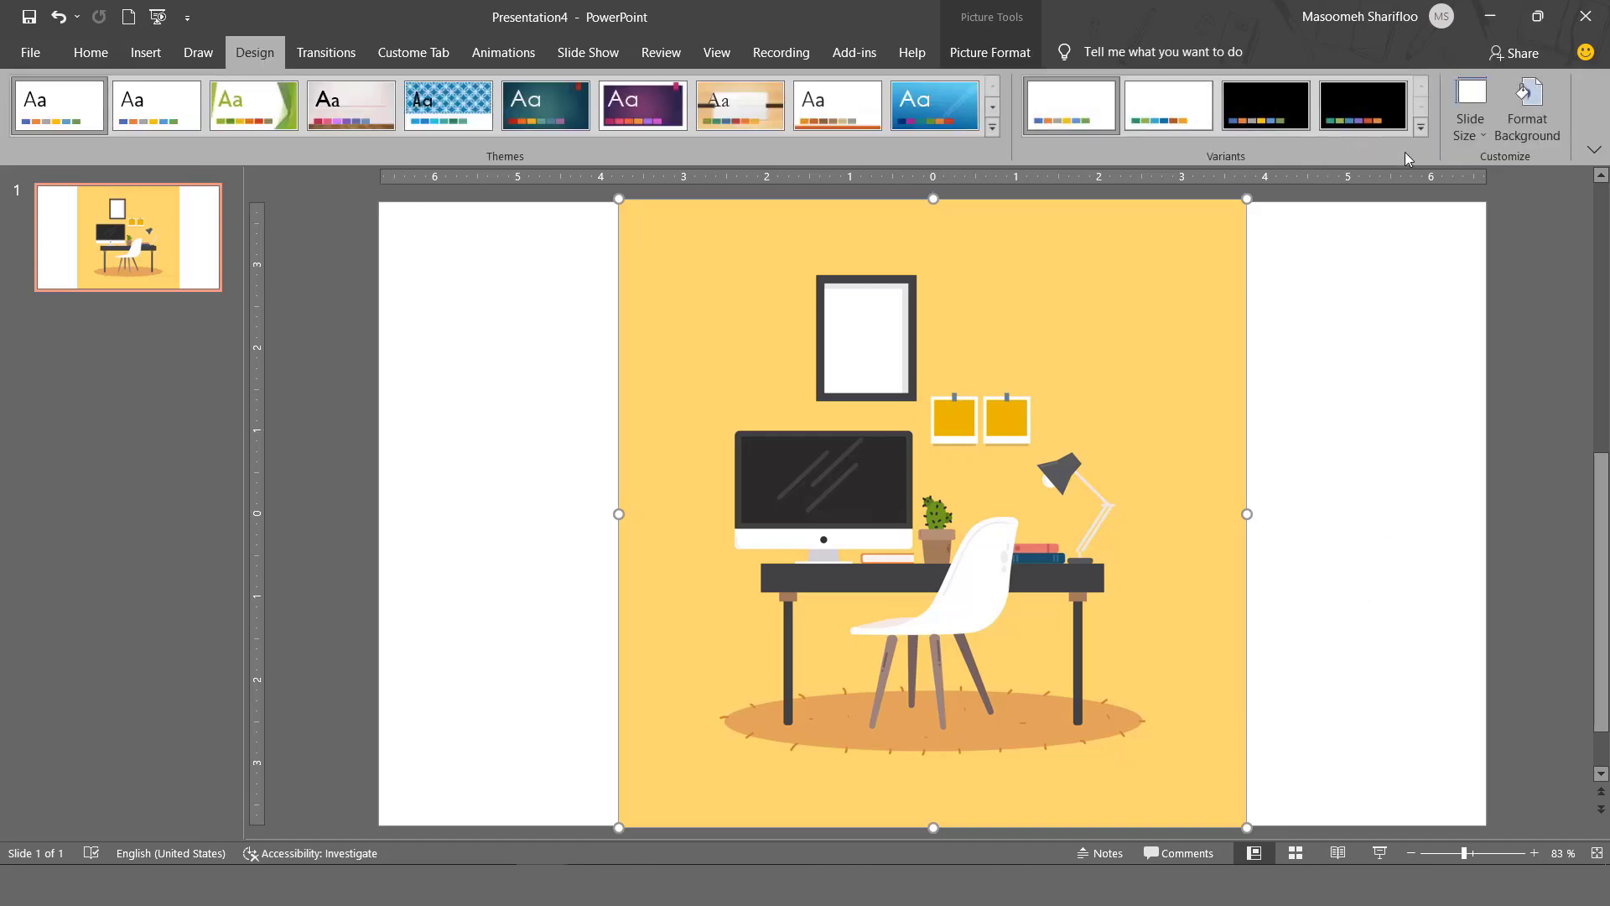
click(1476, 138)
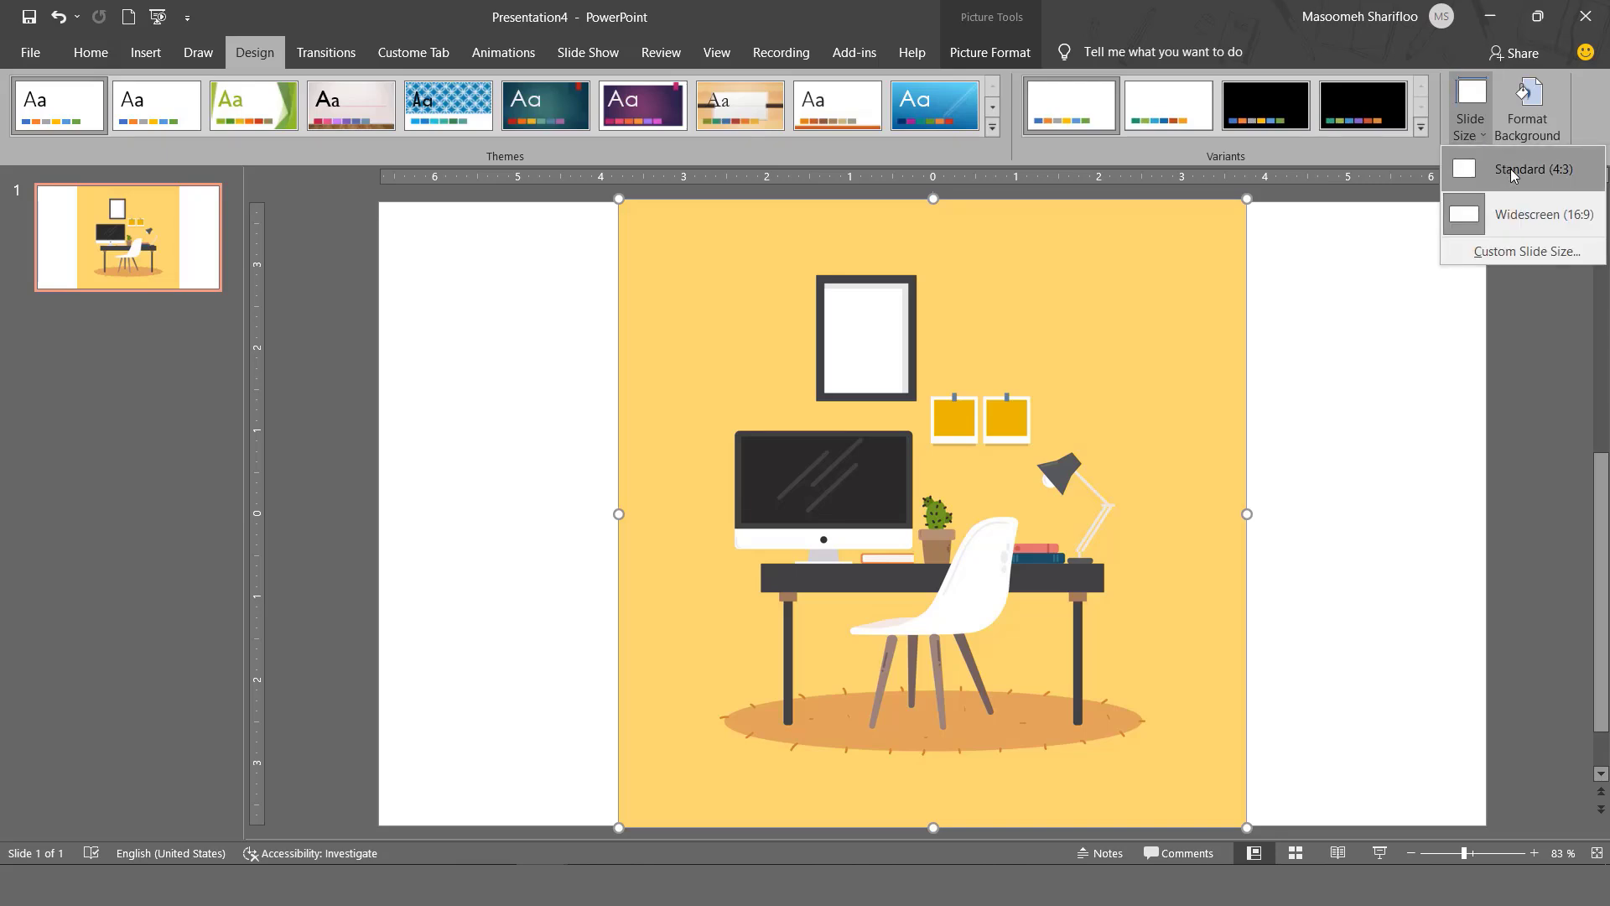
click(1388, 276)
click(1358, 292)
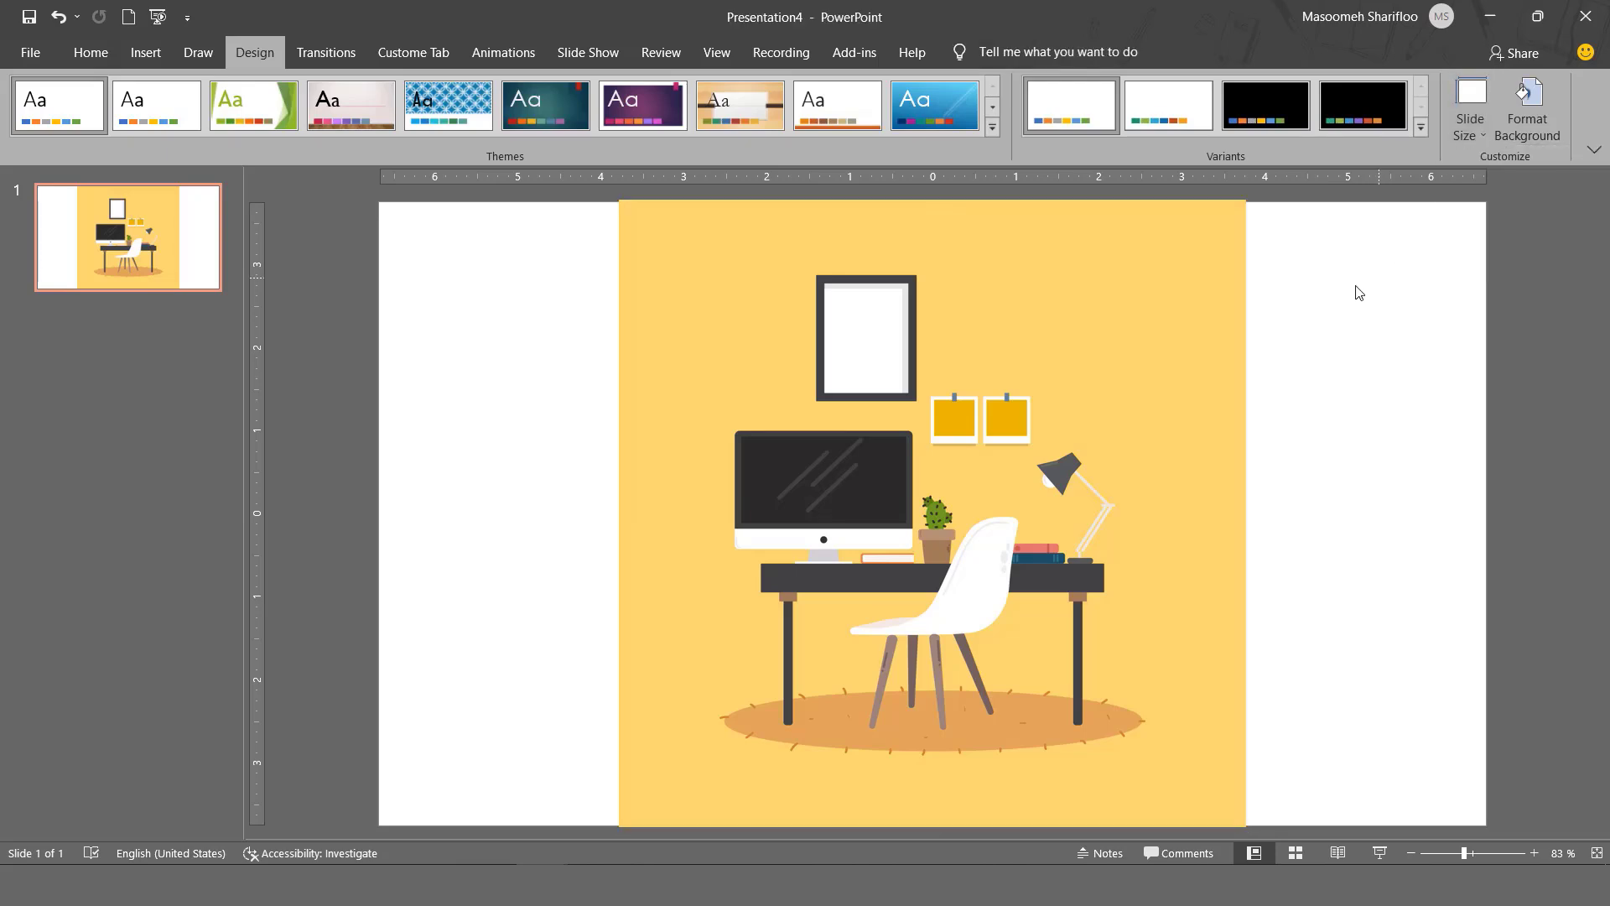
Fill the slide background with the yellow sampled from the desk picture using the Eyedropper
click(1536, 126)
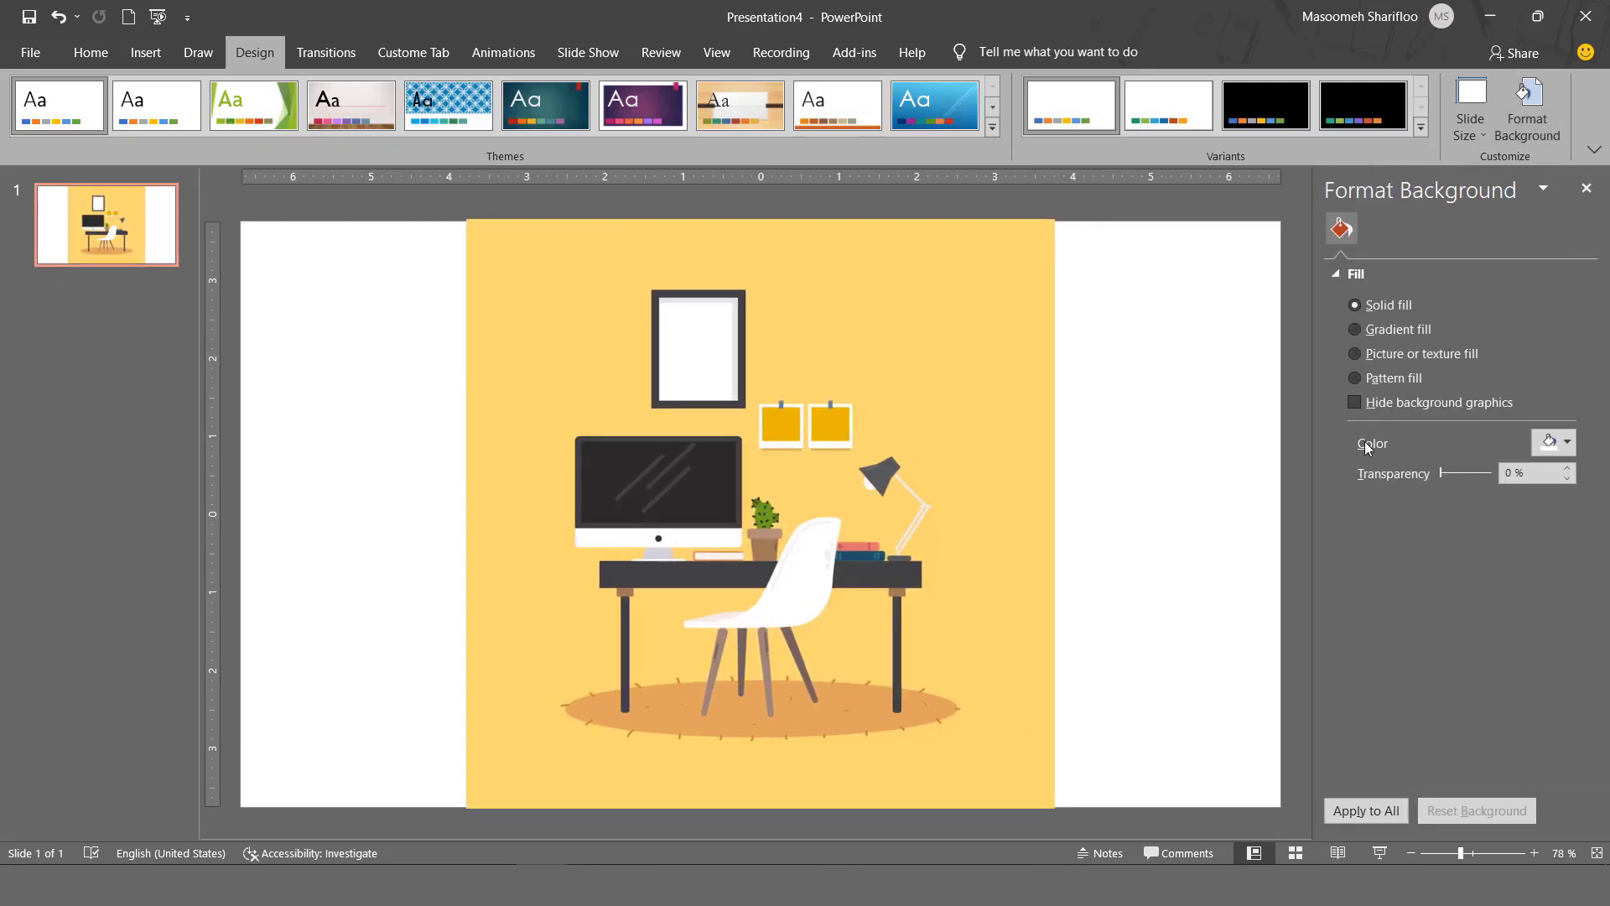
click(1543, 441)
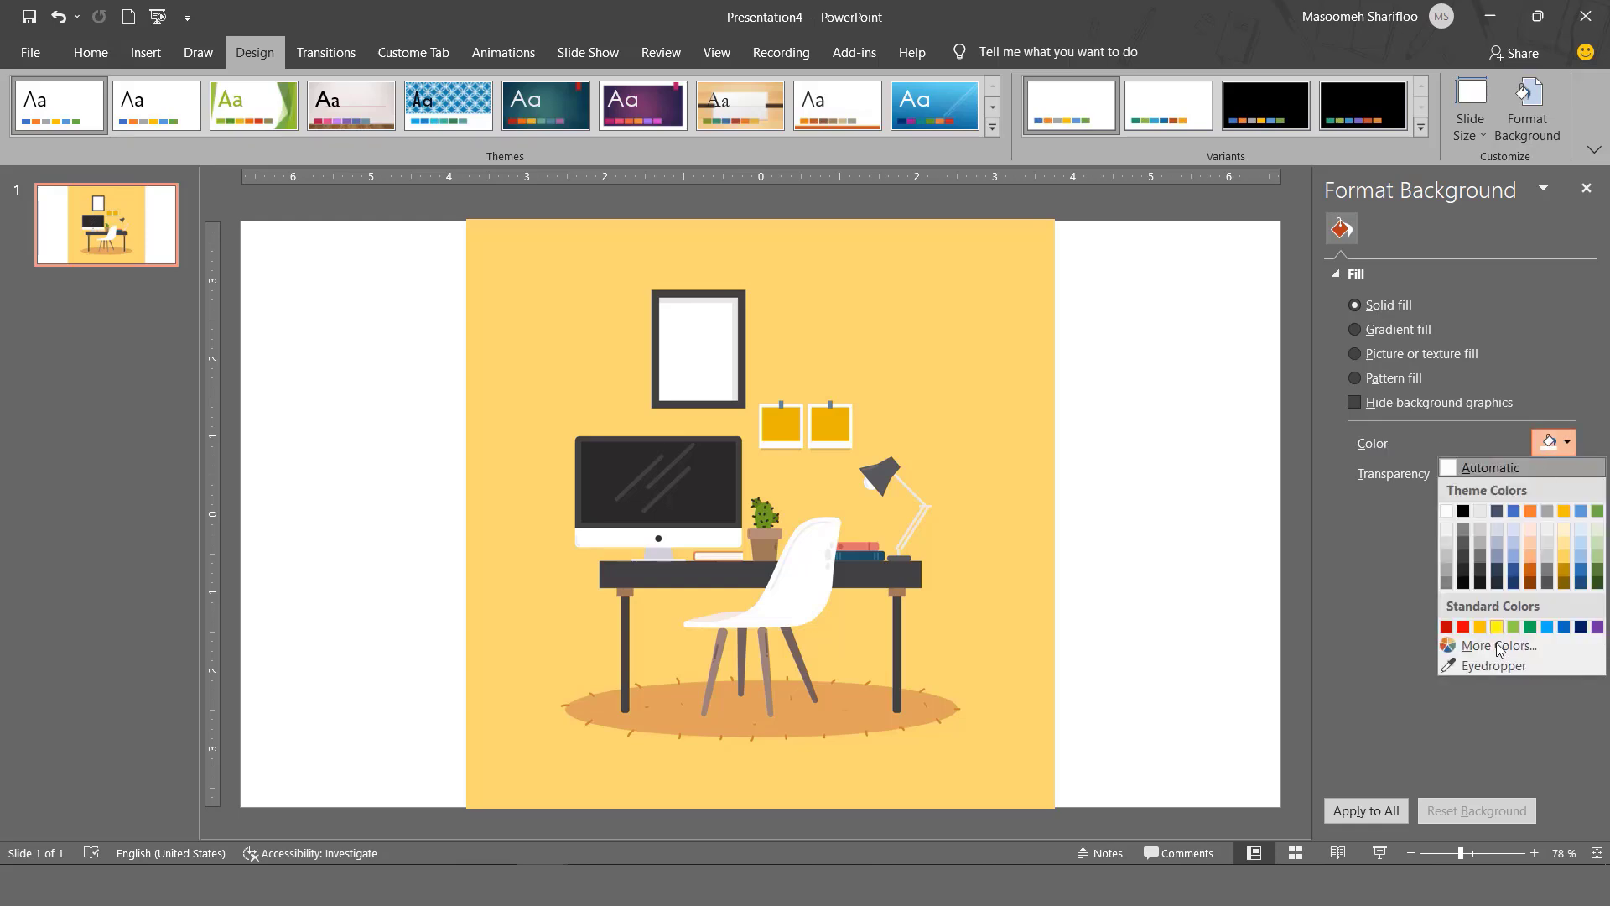
click(1483, 674)
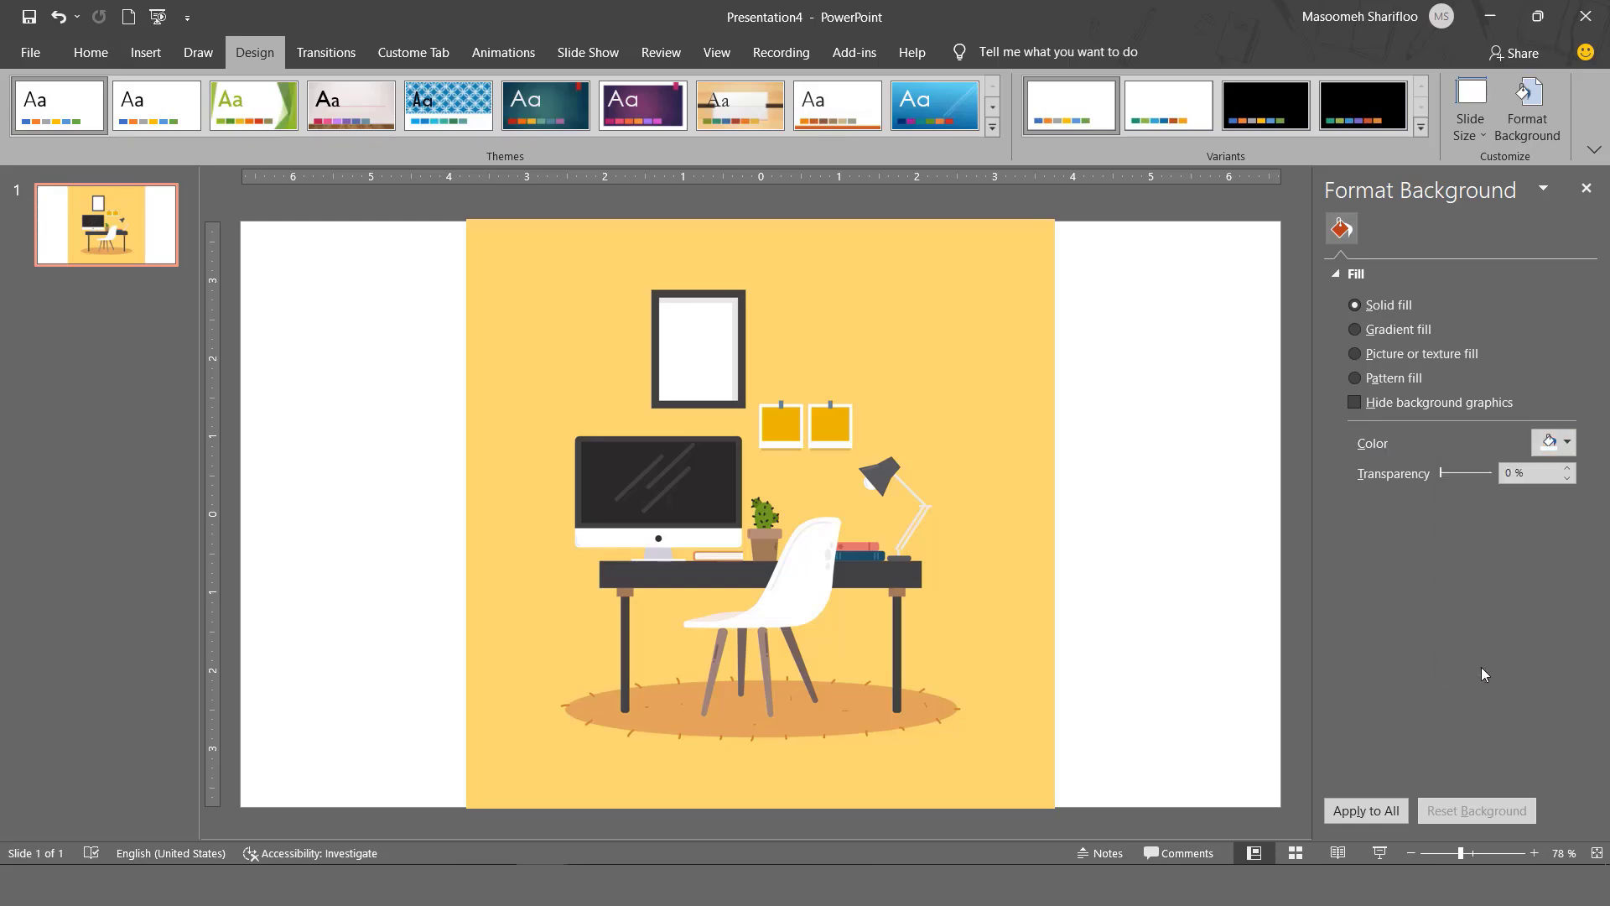
click(1007, 378)
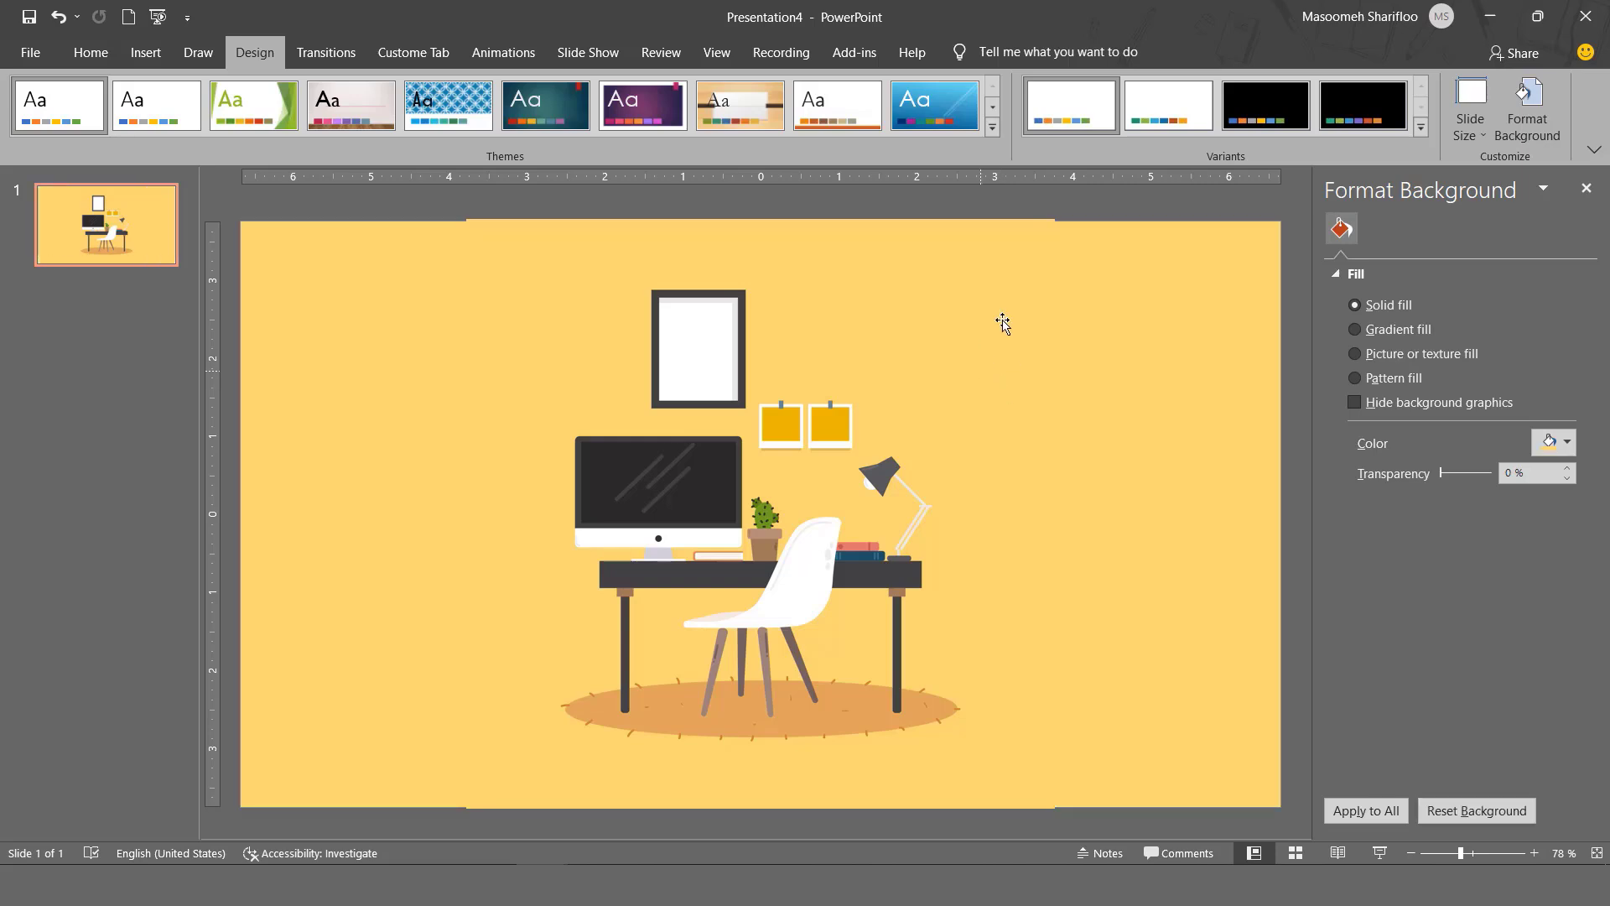
click(1586, 193)
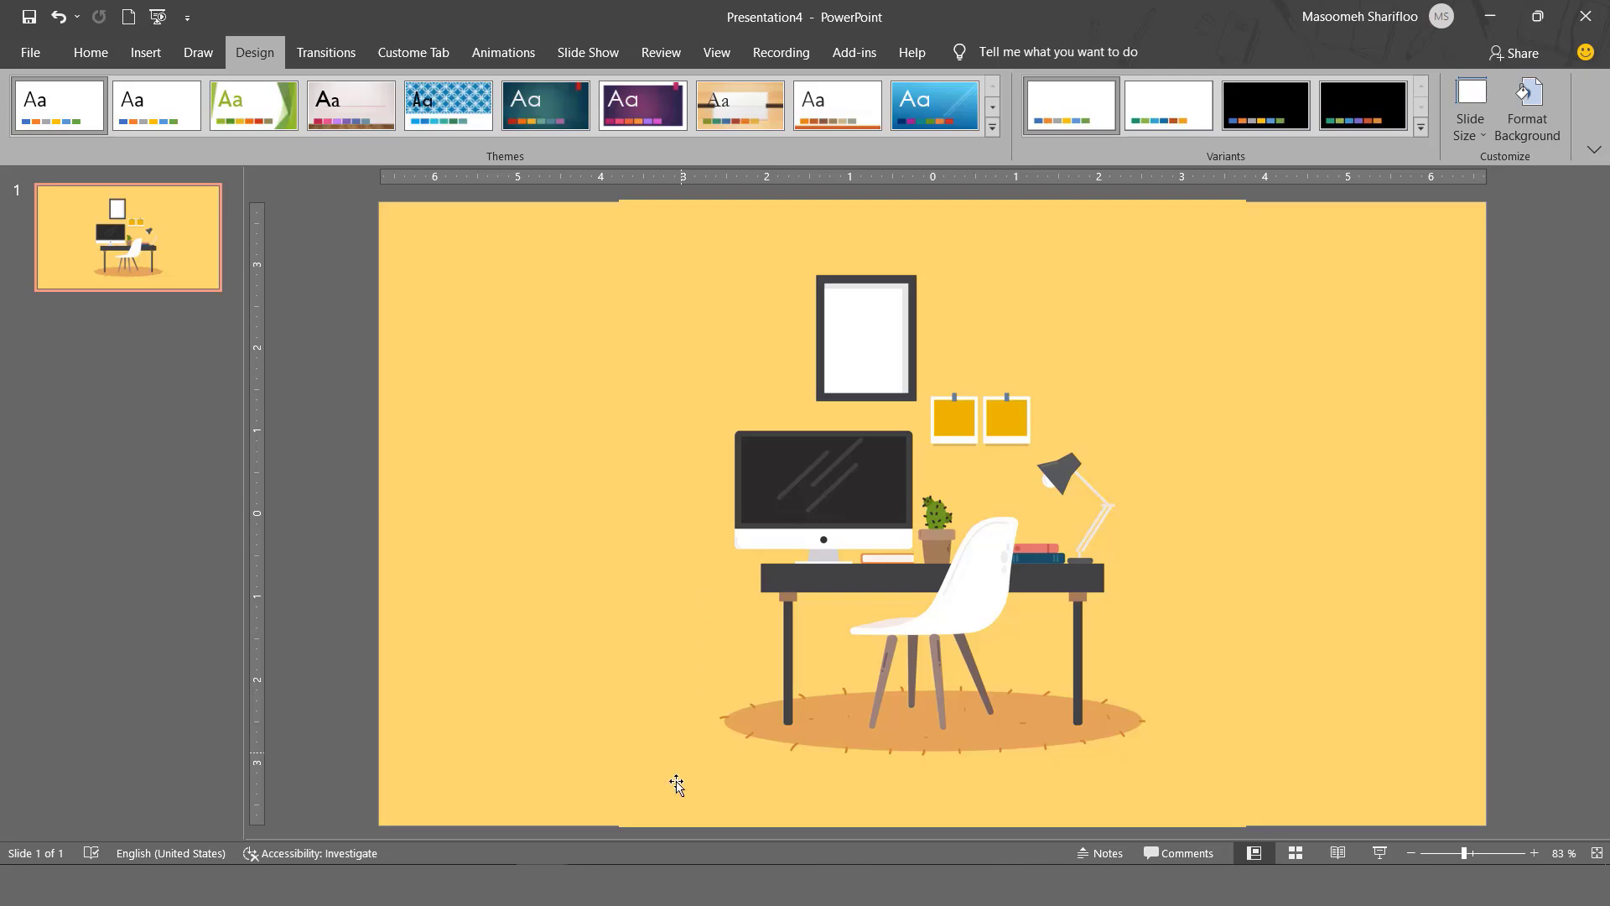
Switch to the "slide zoom in powerpoint" presentation and examine the slide zooms placed on the desk slide
mouse_move(539, 886)
click(424, 788)
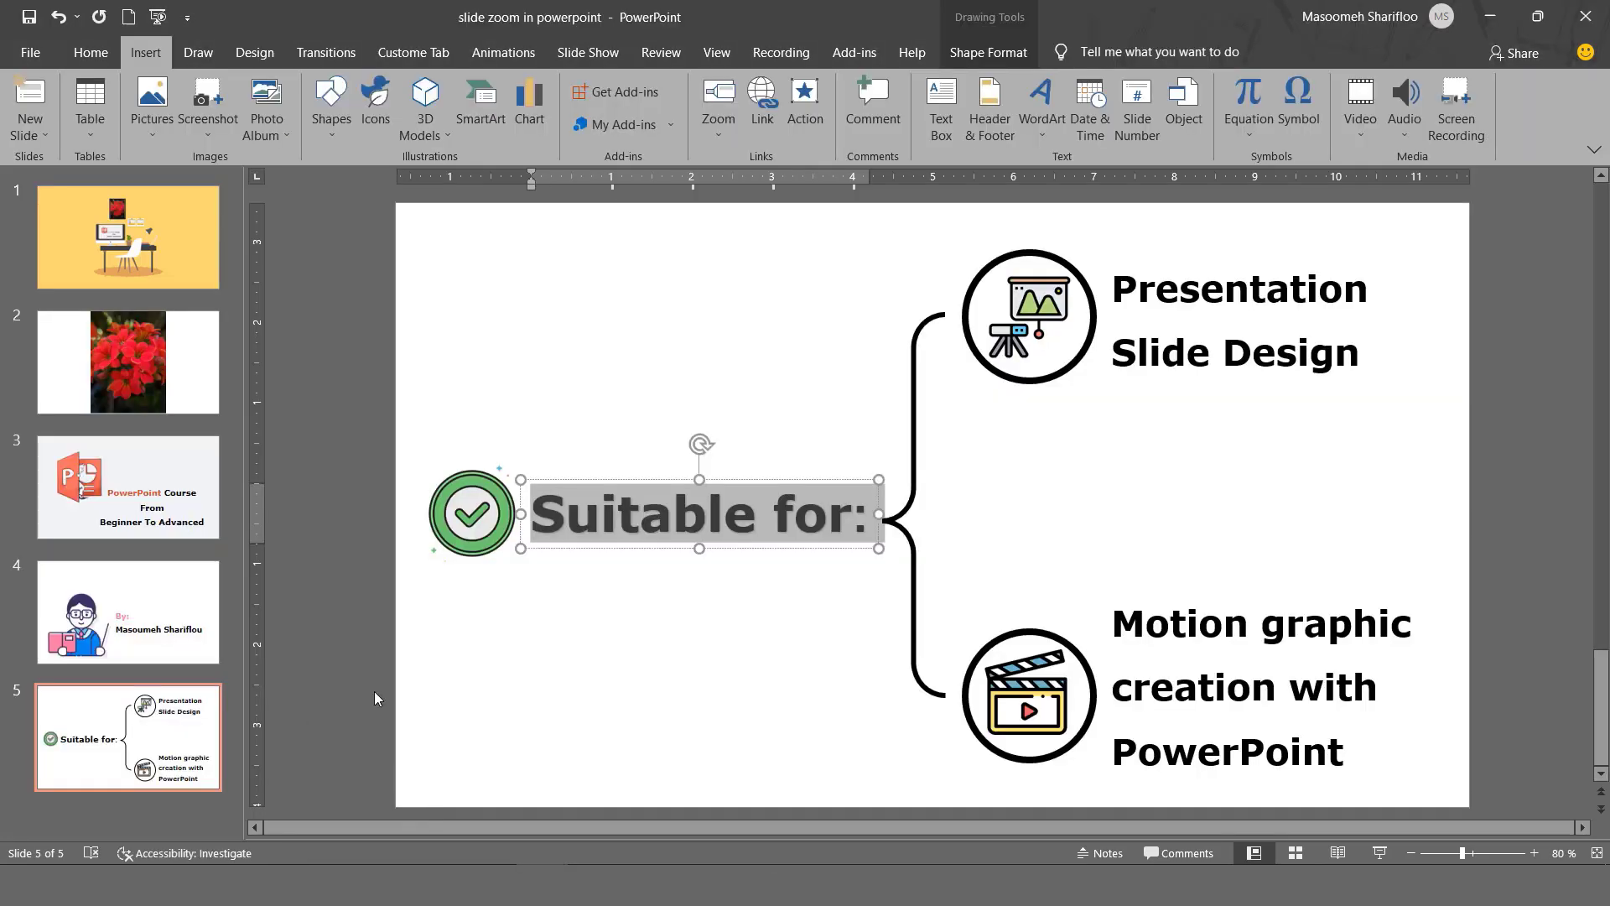
click(176, 378)
click(126, 243)
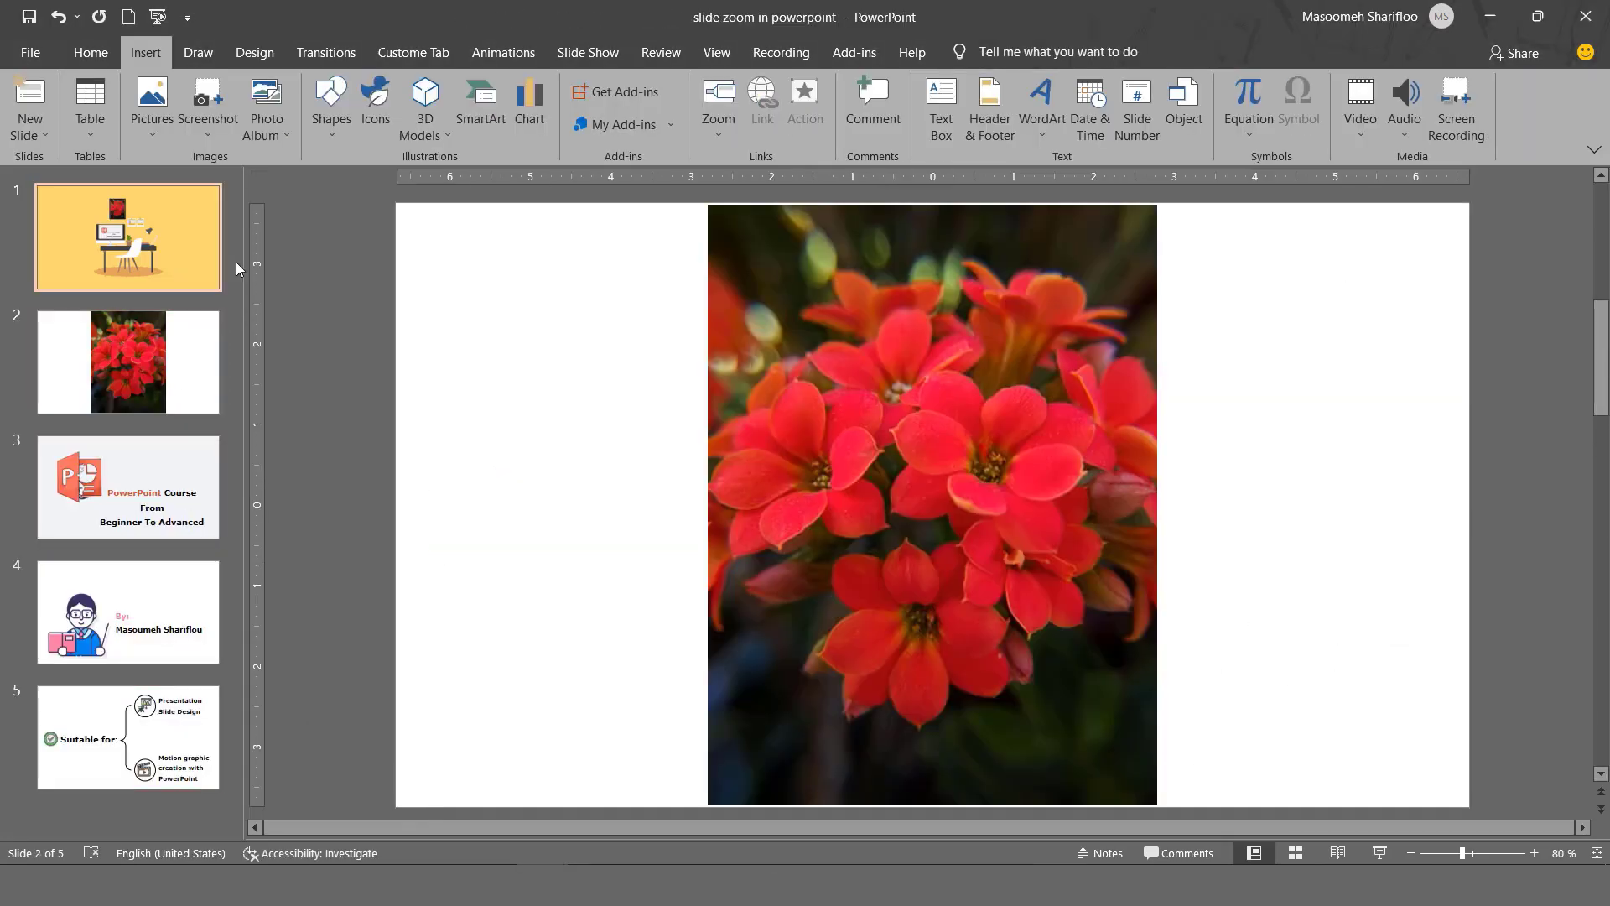
click(883, 327)
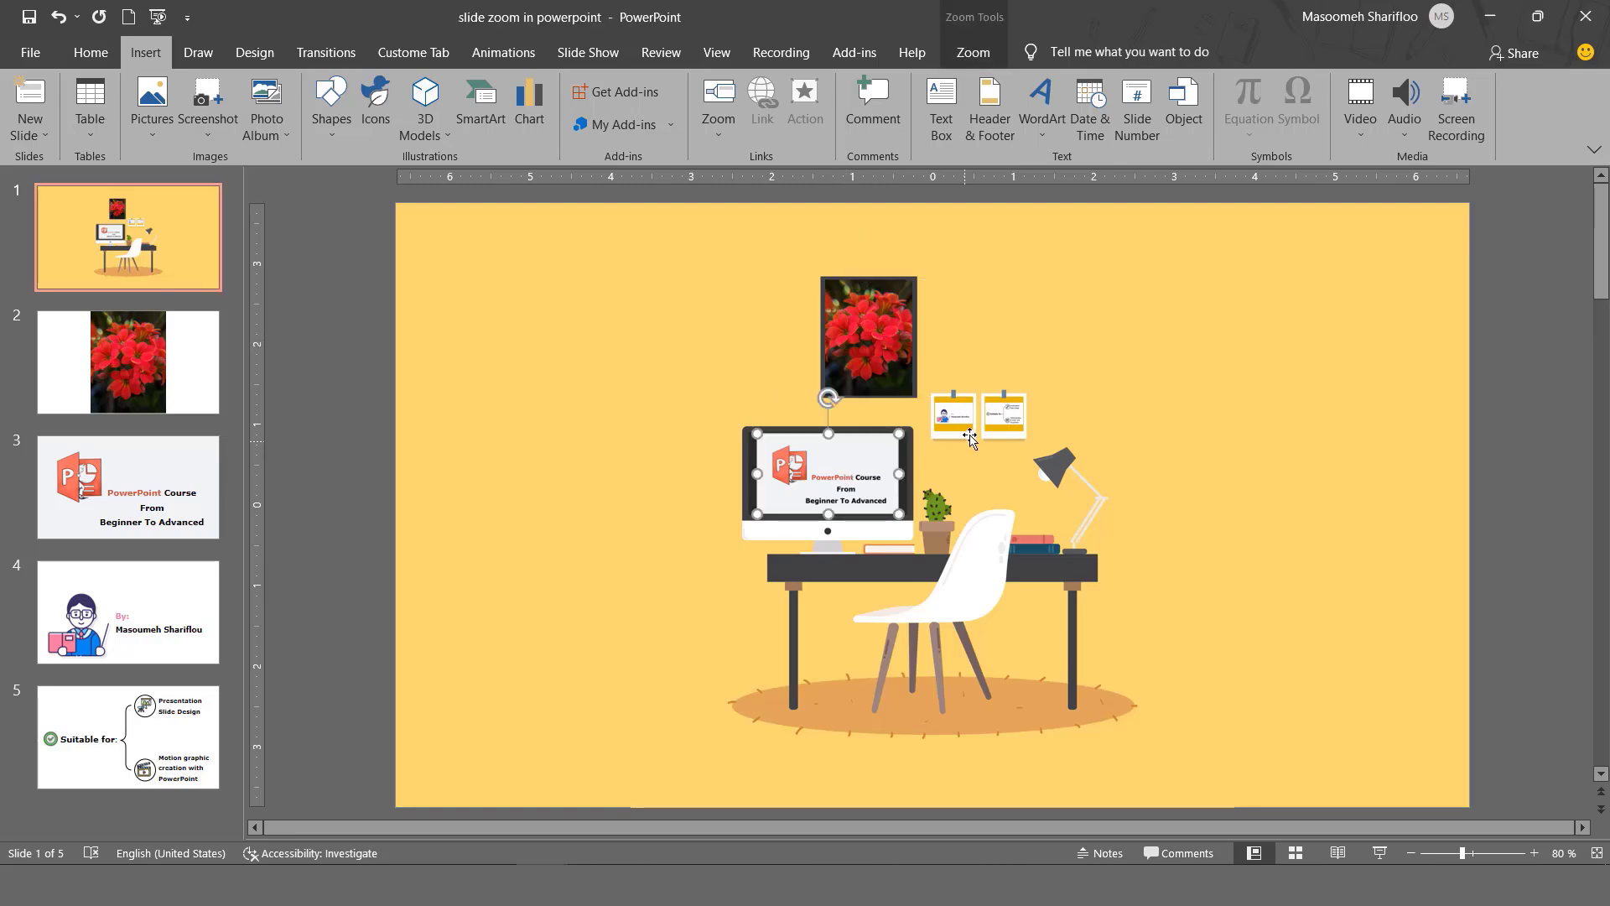
click(952, 416)
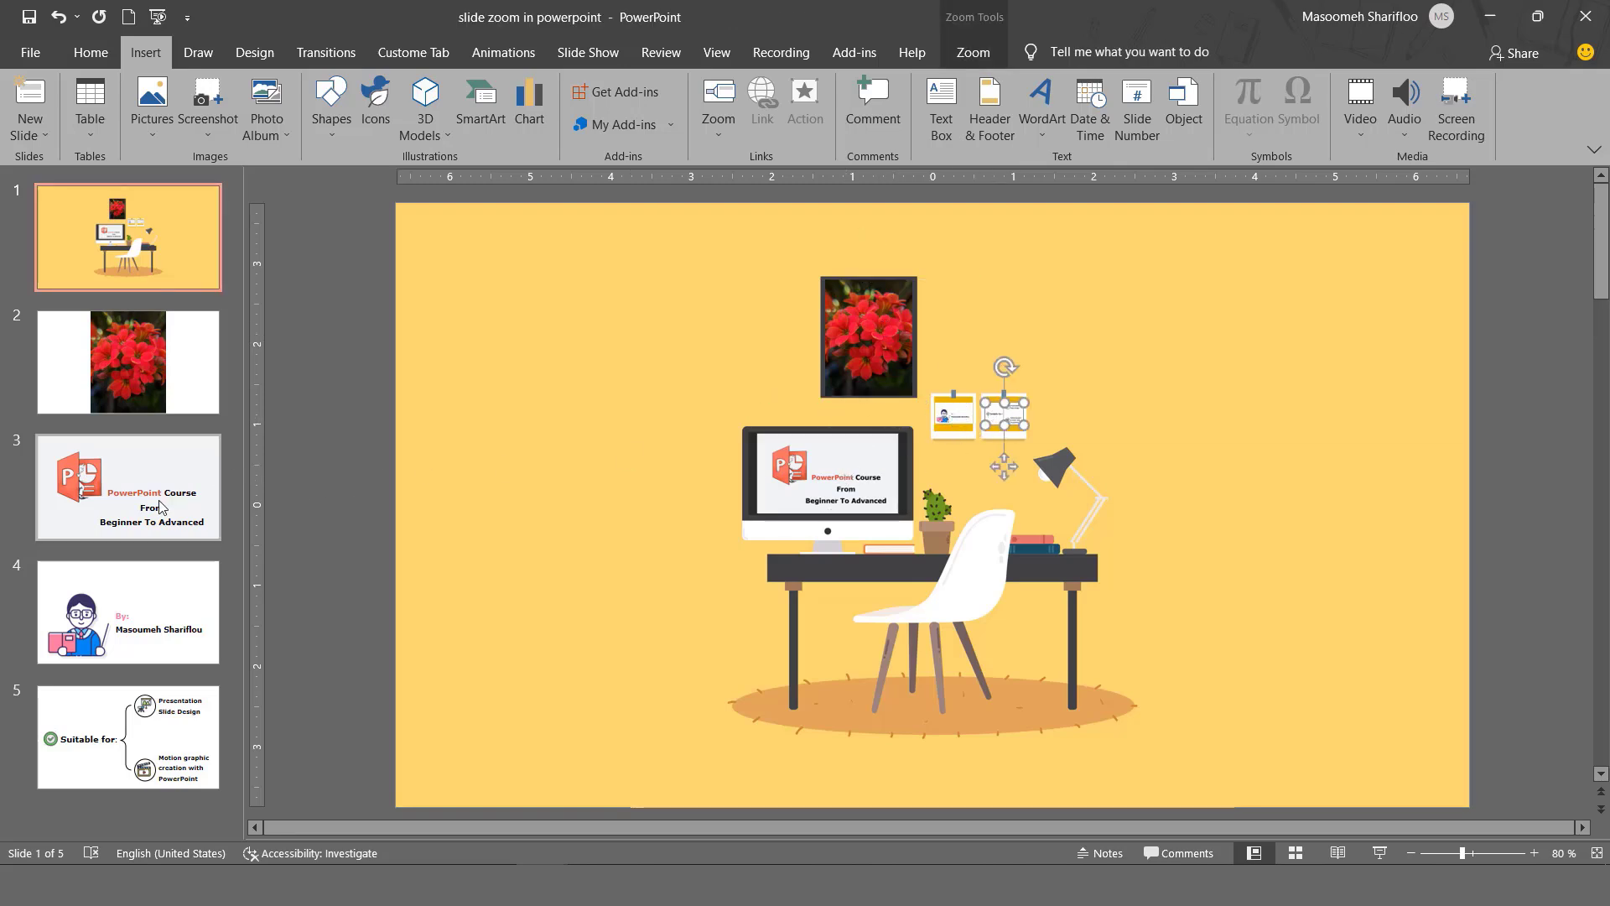
Examine the content of slides 2 to 5 that feed the zooms in the example presentation
click(137, 373)
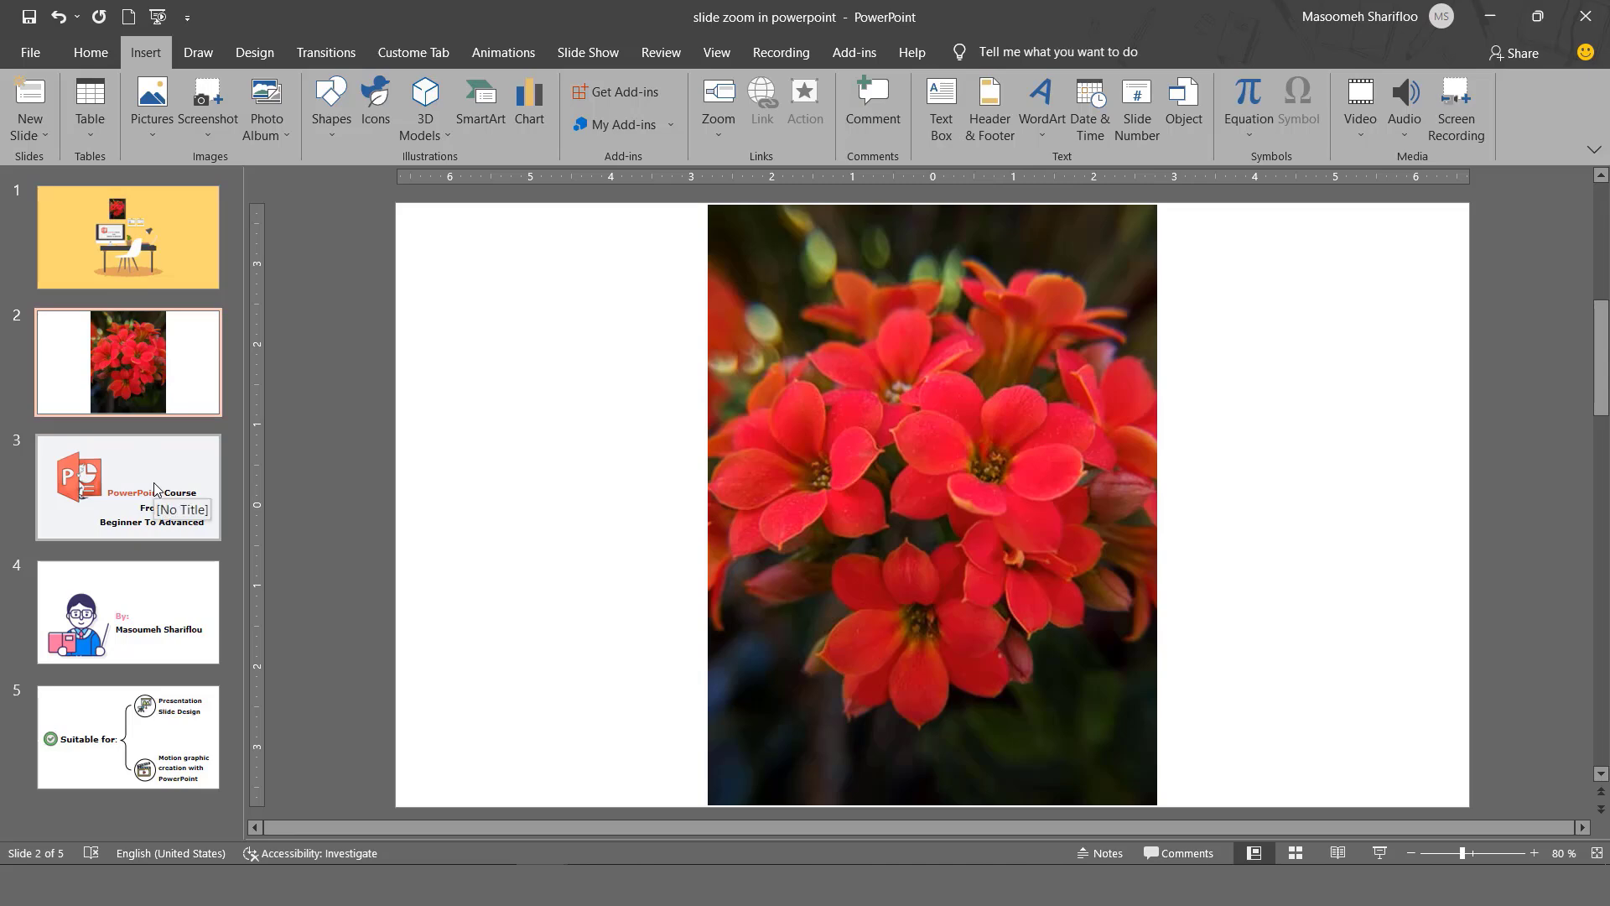
key(Down)
key(Down)
key(Down)
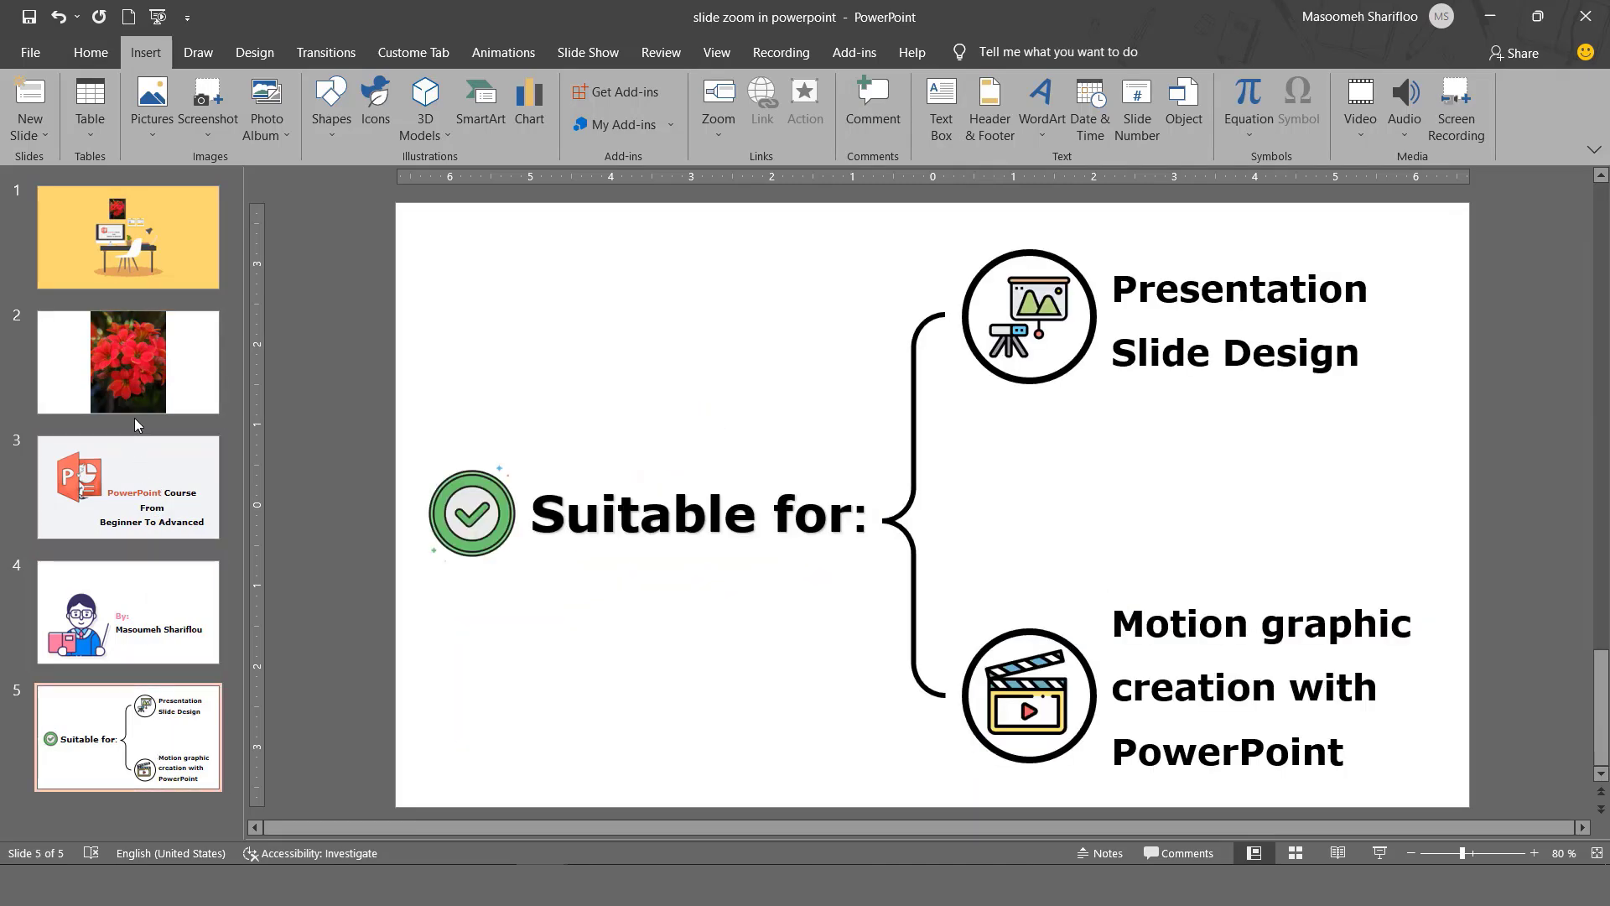
click(139, 403)
click(950, 476)
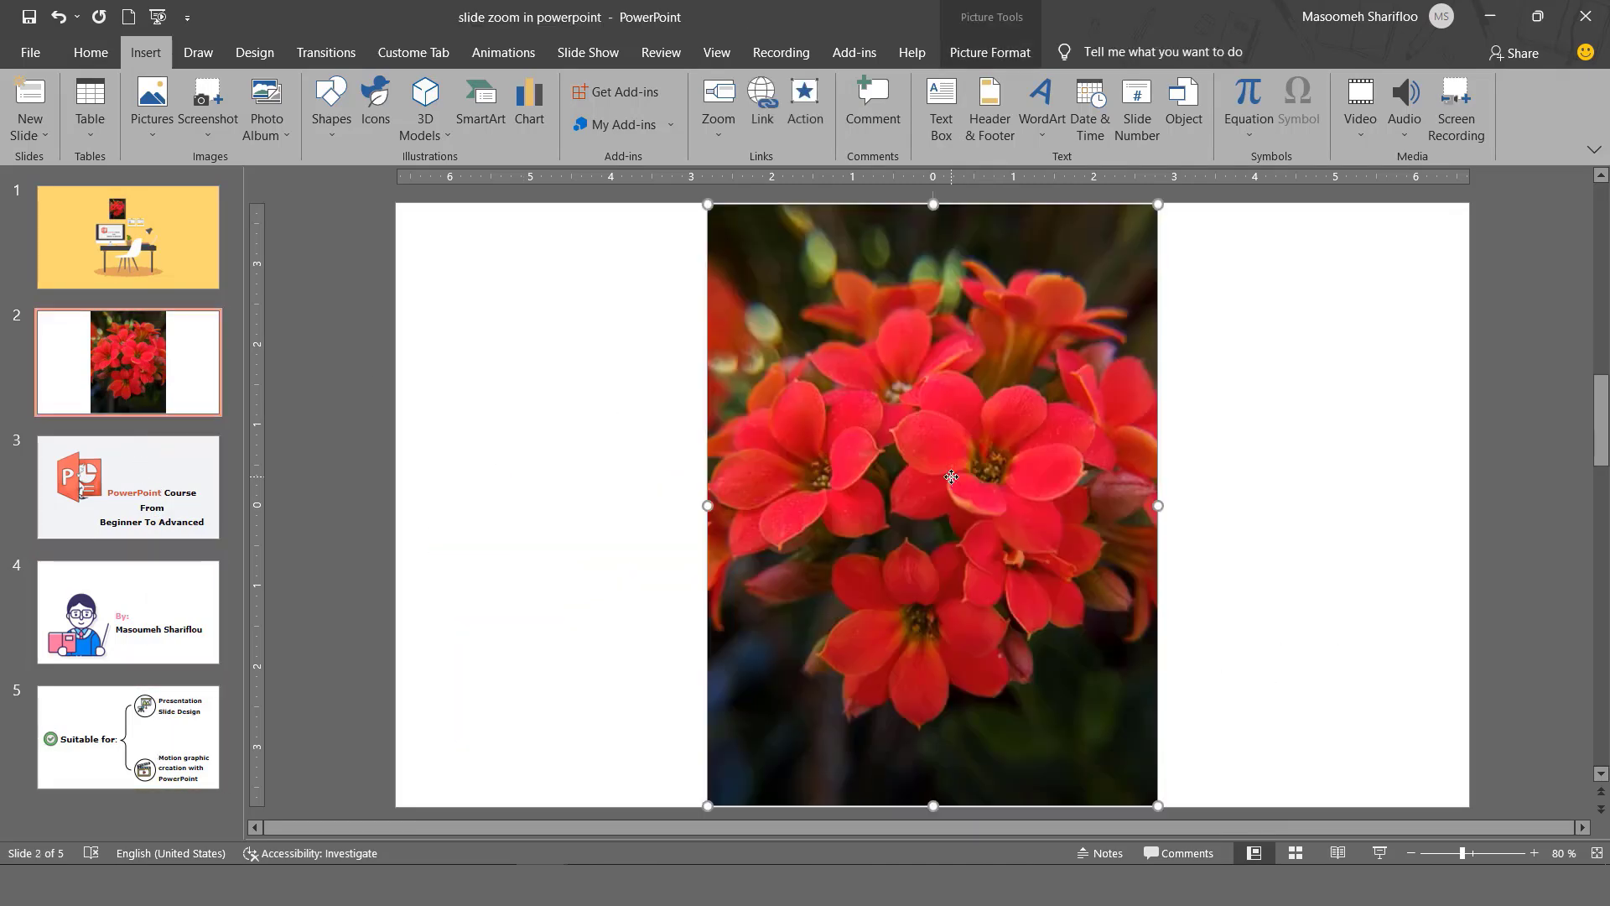
click(126, 503)
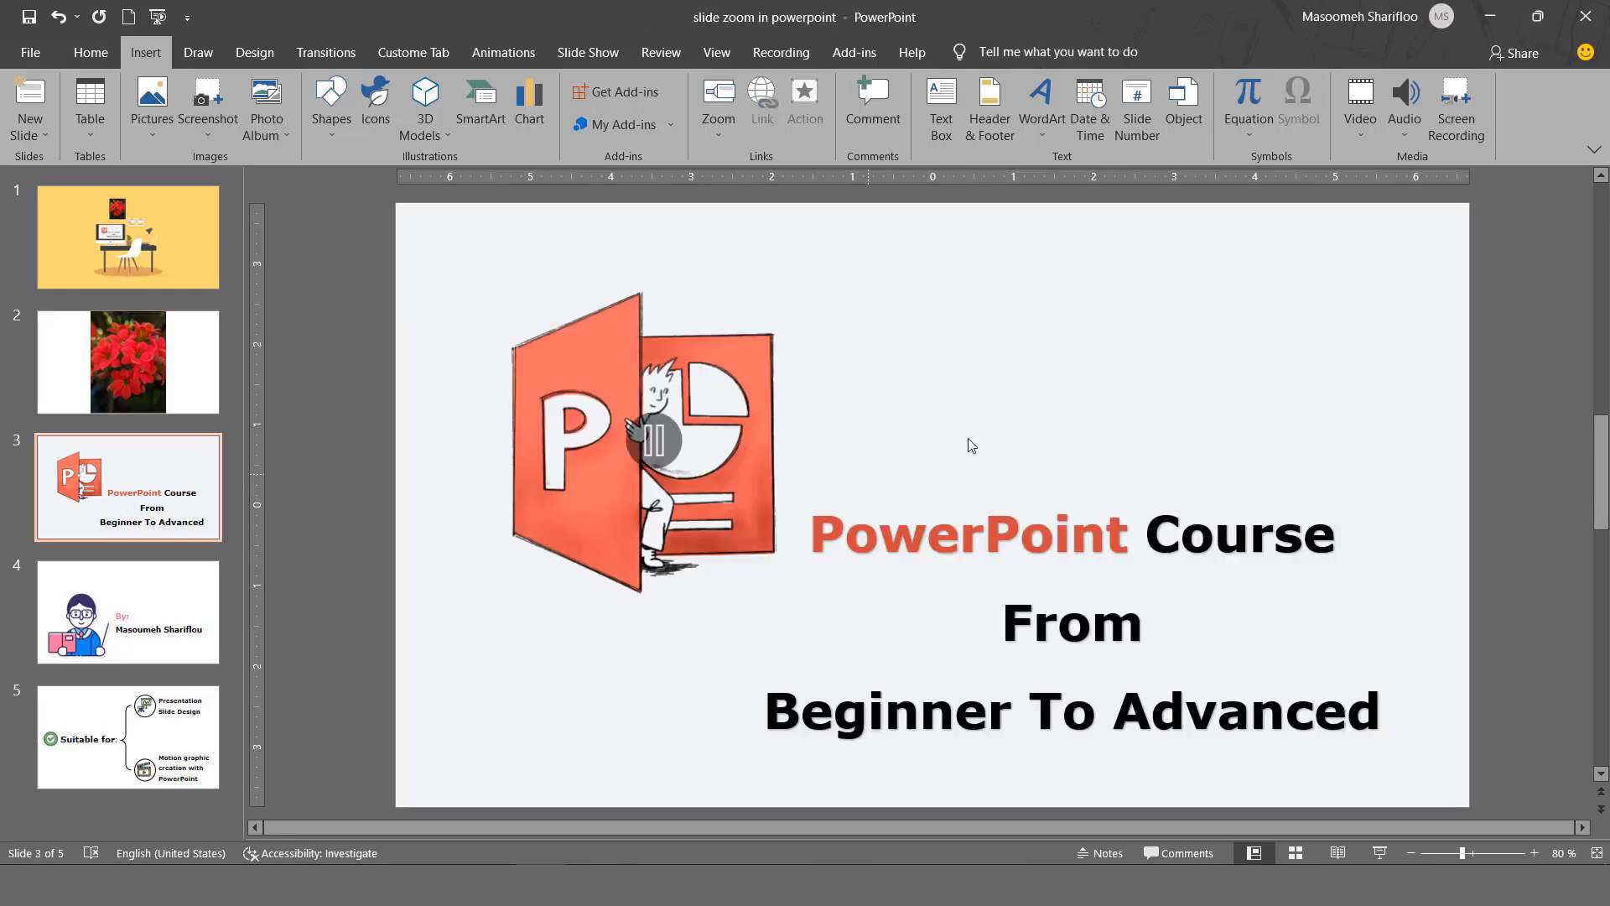
click(157, 623)
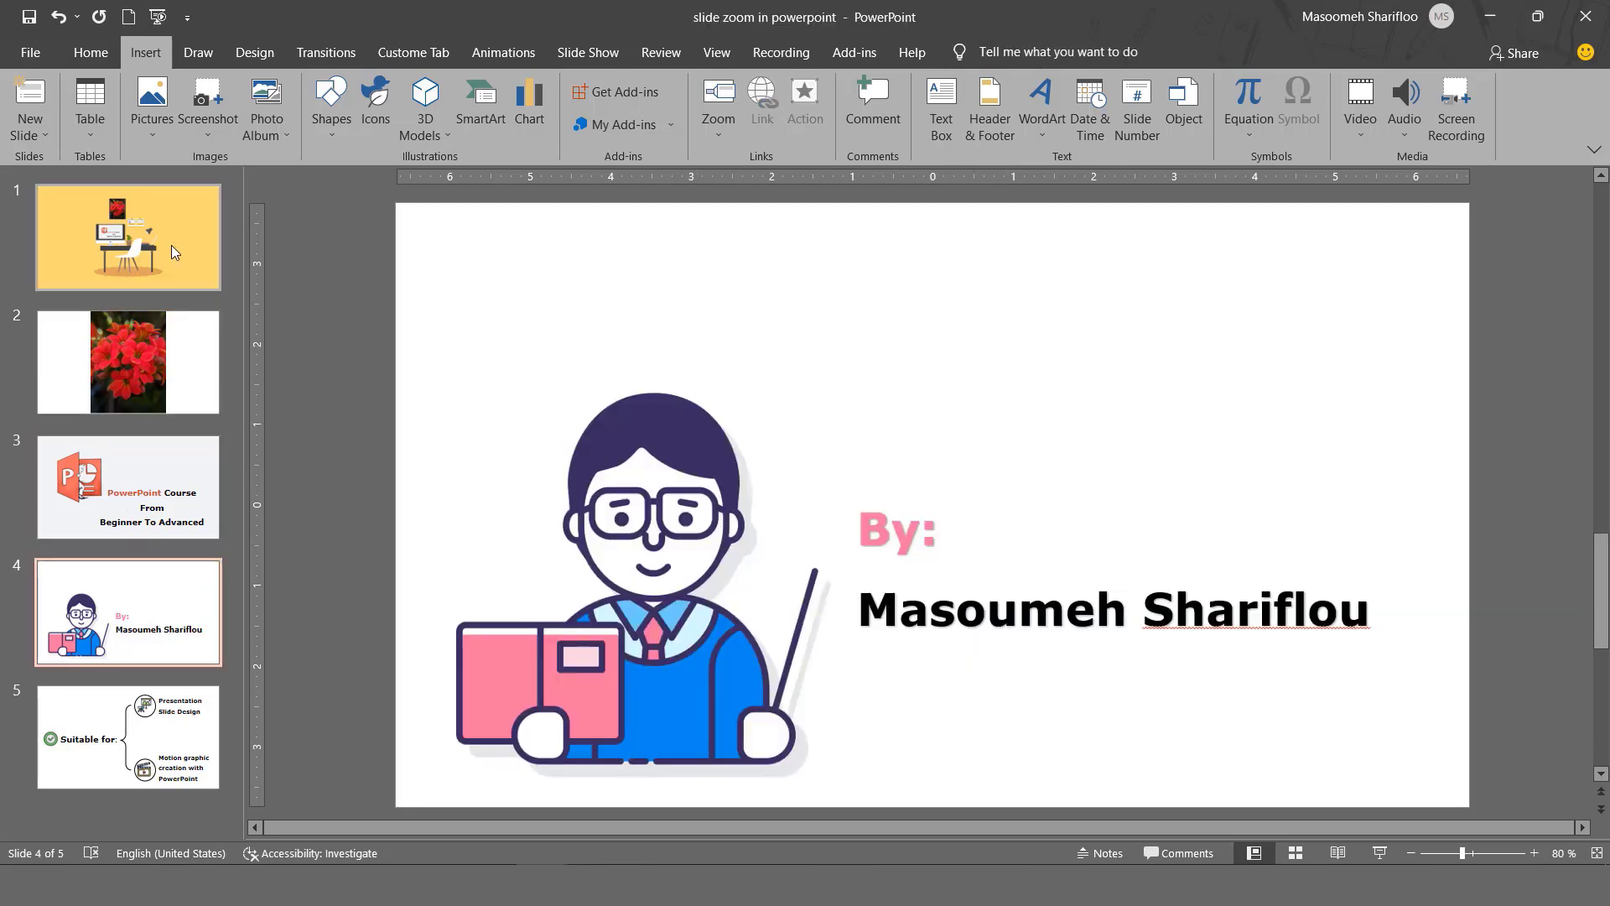
click(149, 342)
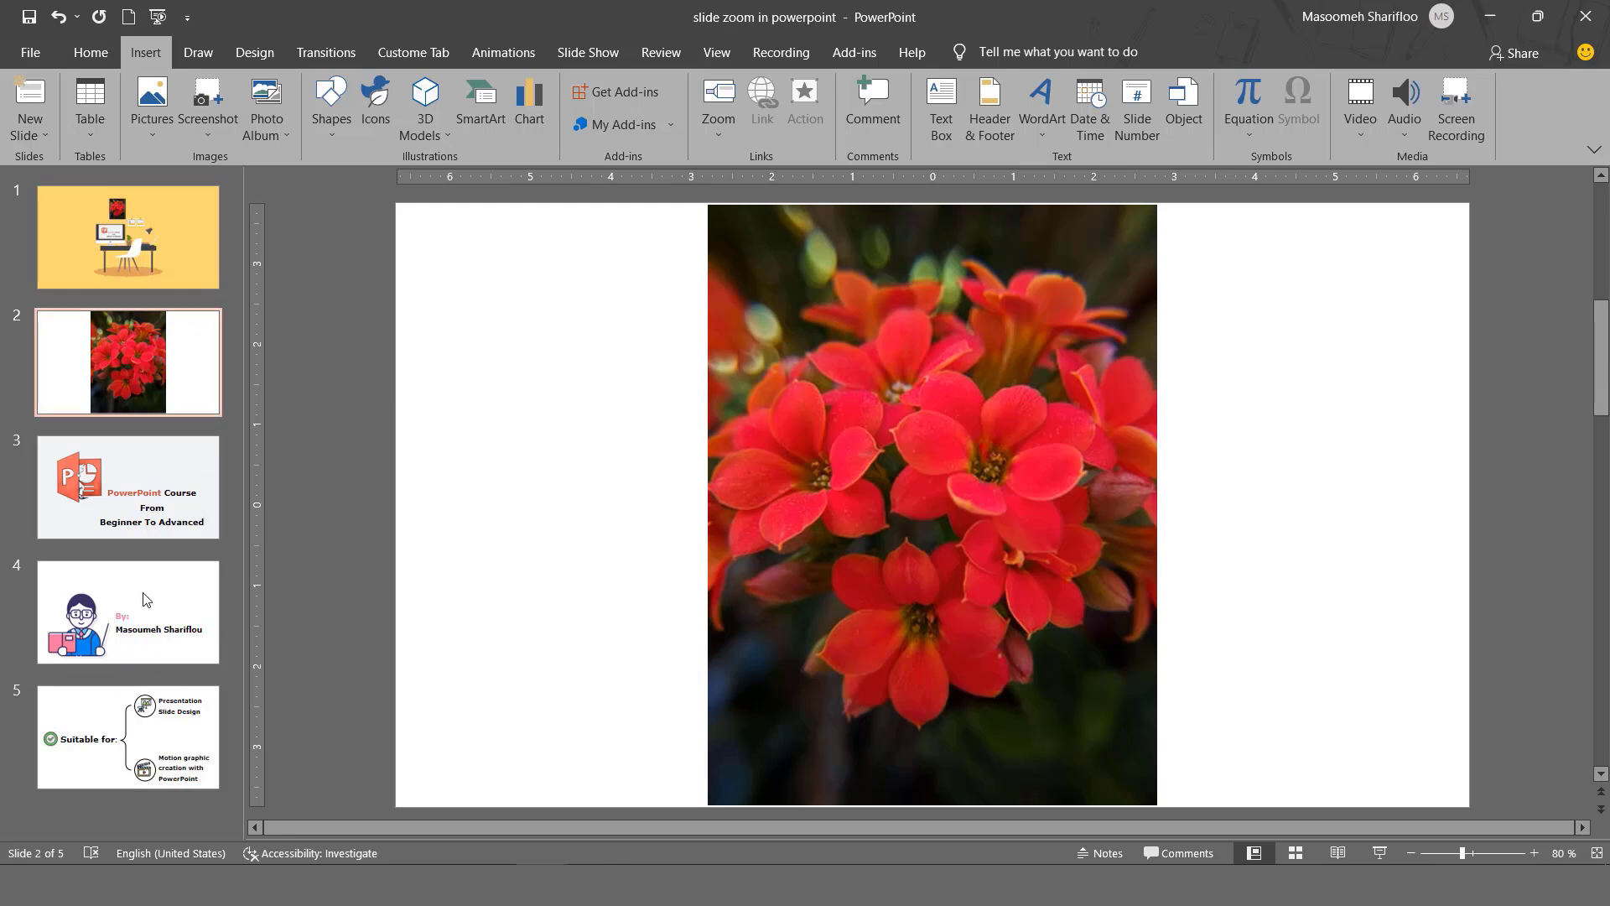
Switch back to Presentation4 and add three blank slides after the desk slide
mouse_move(636, 852)
click(703, 813)
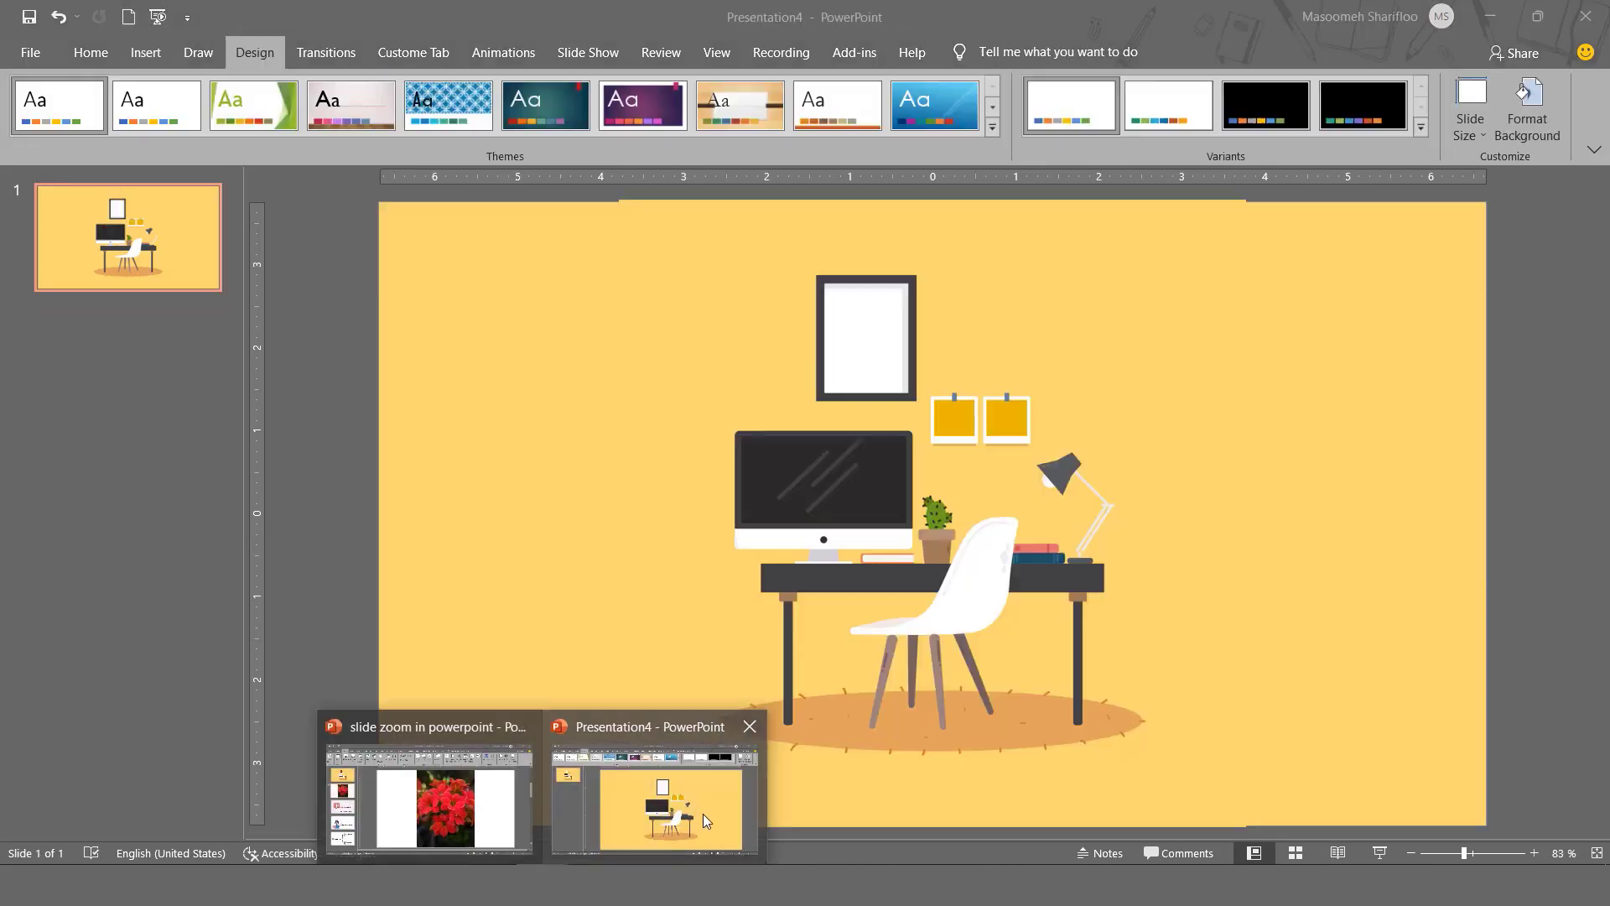
click(178, 327)
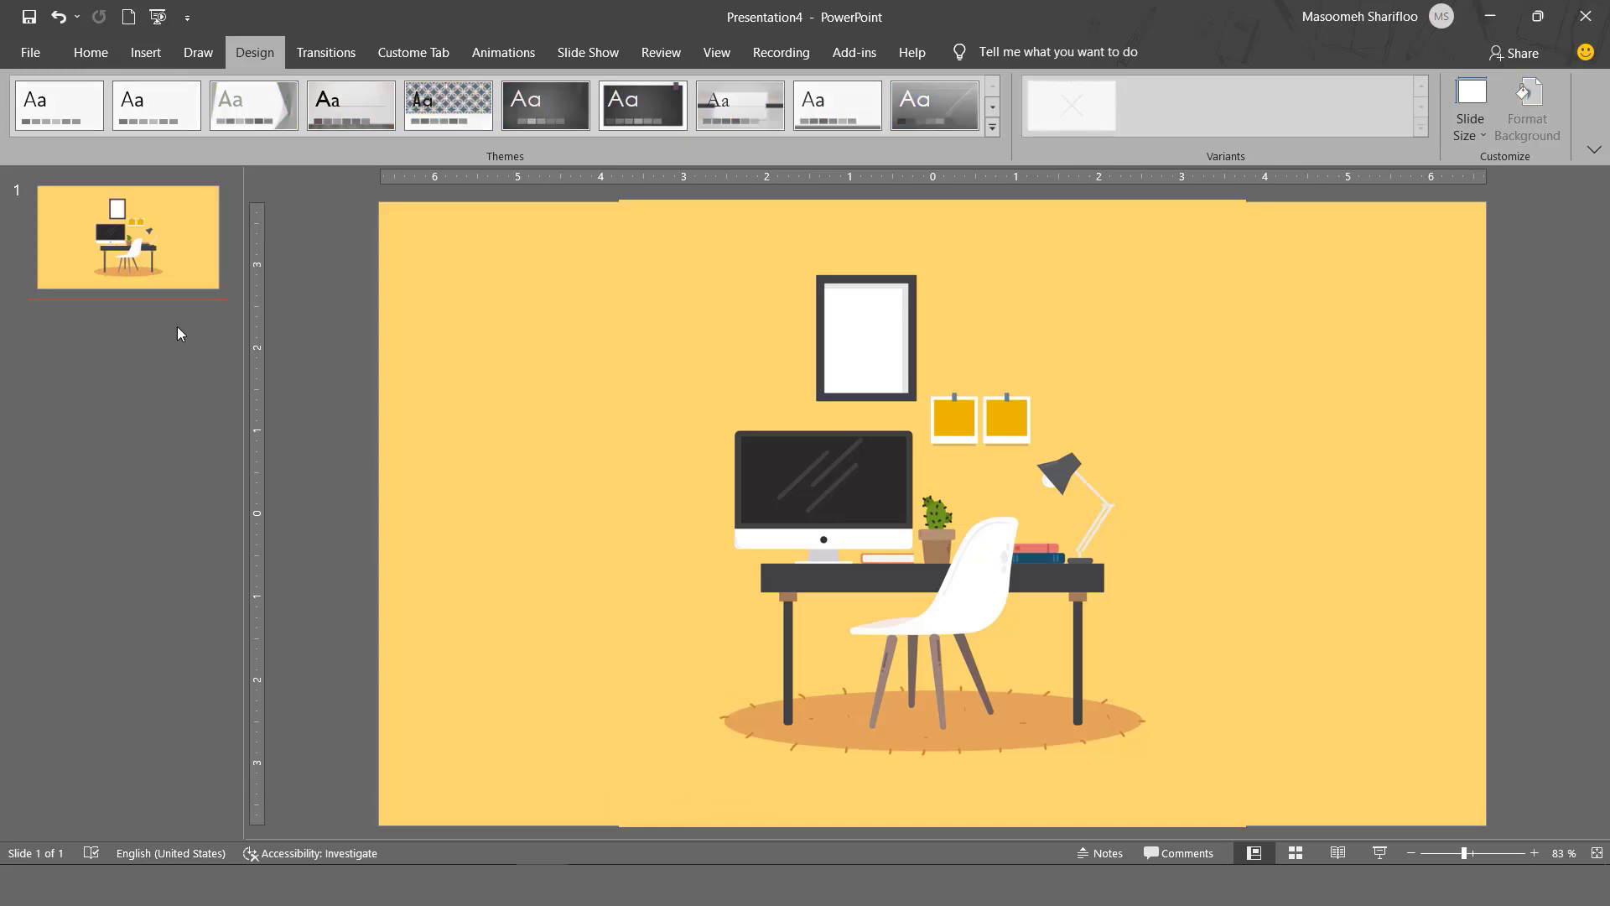
right_click(178, 325)
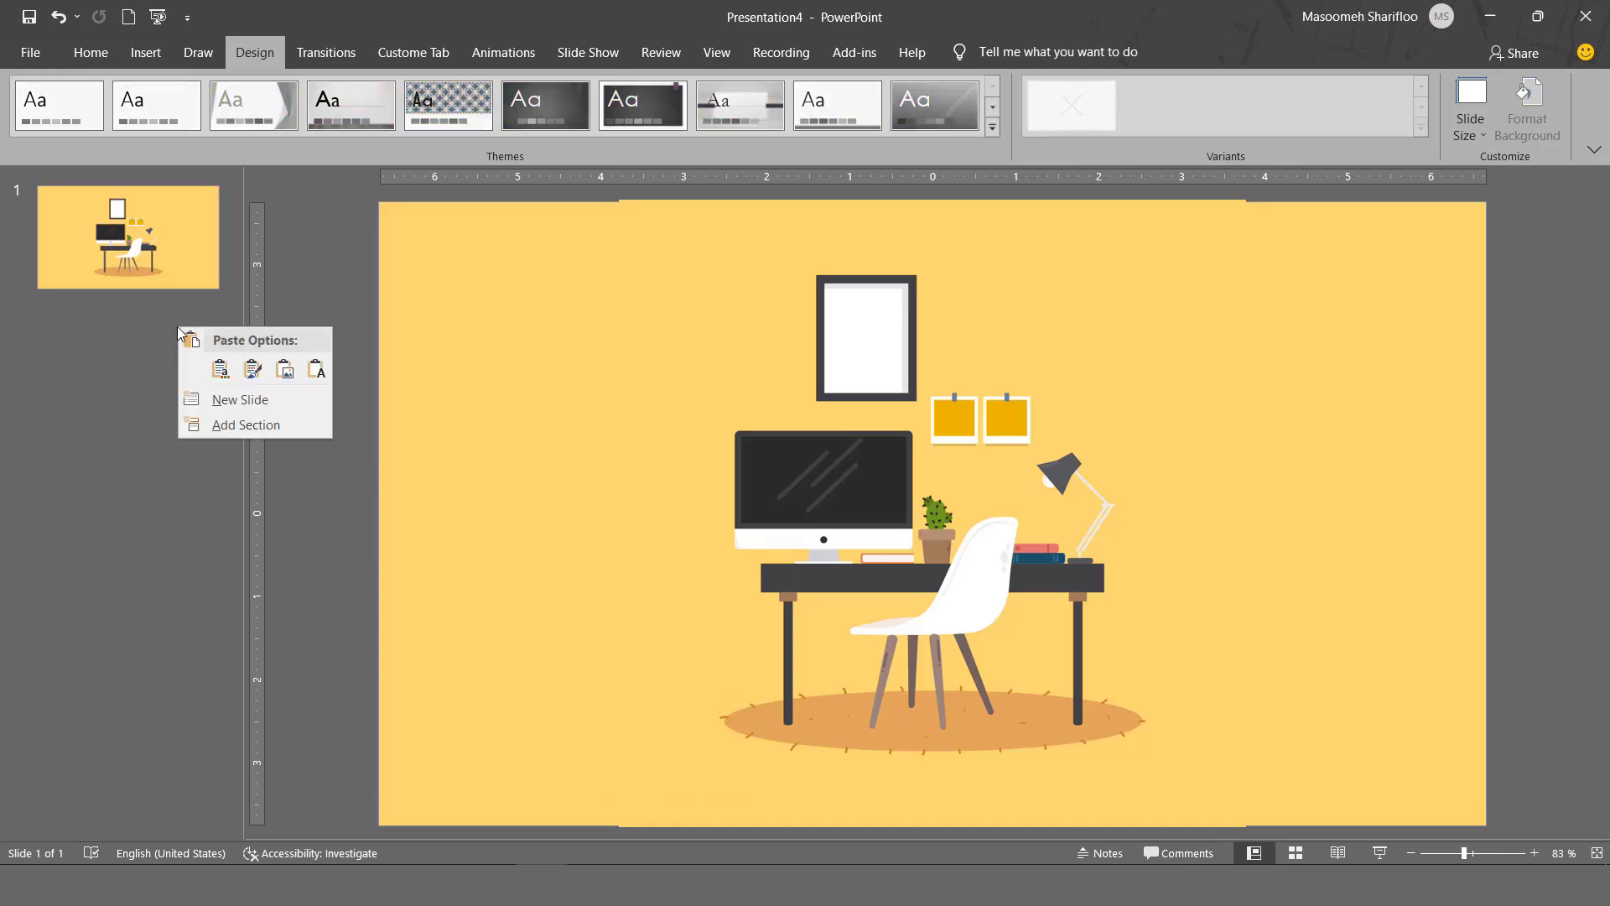
click(219, 404)
right_click(171, 470)
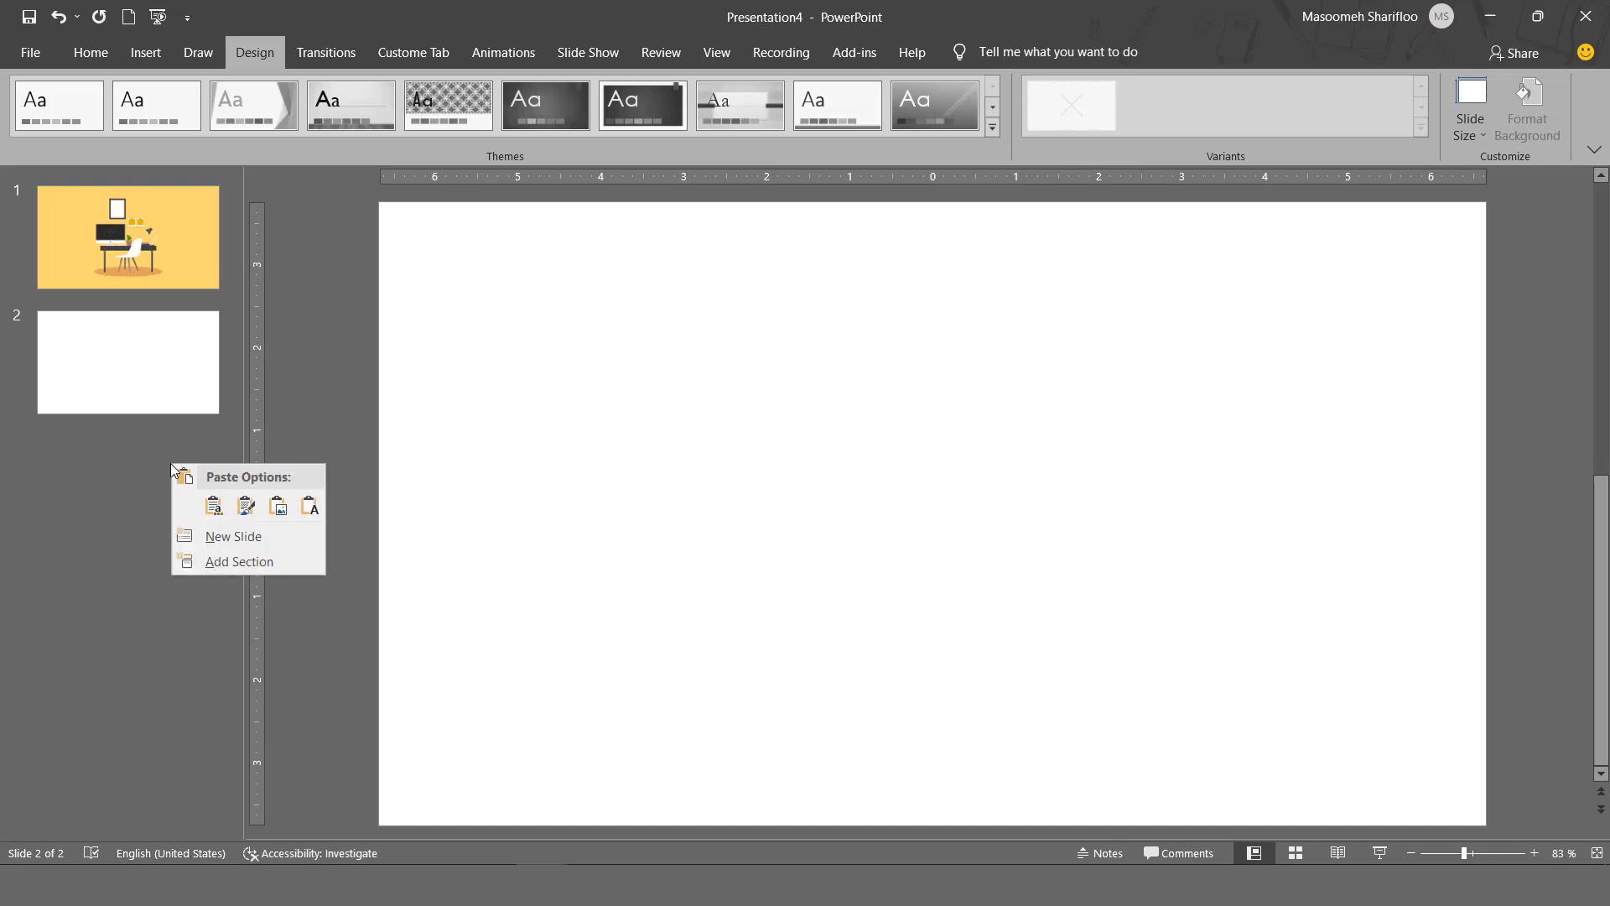
click(223, 542)
right_click(166, 610)
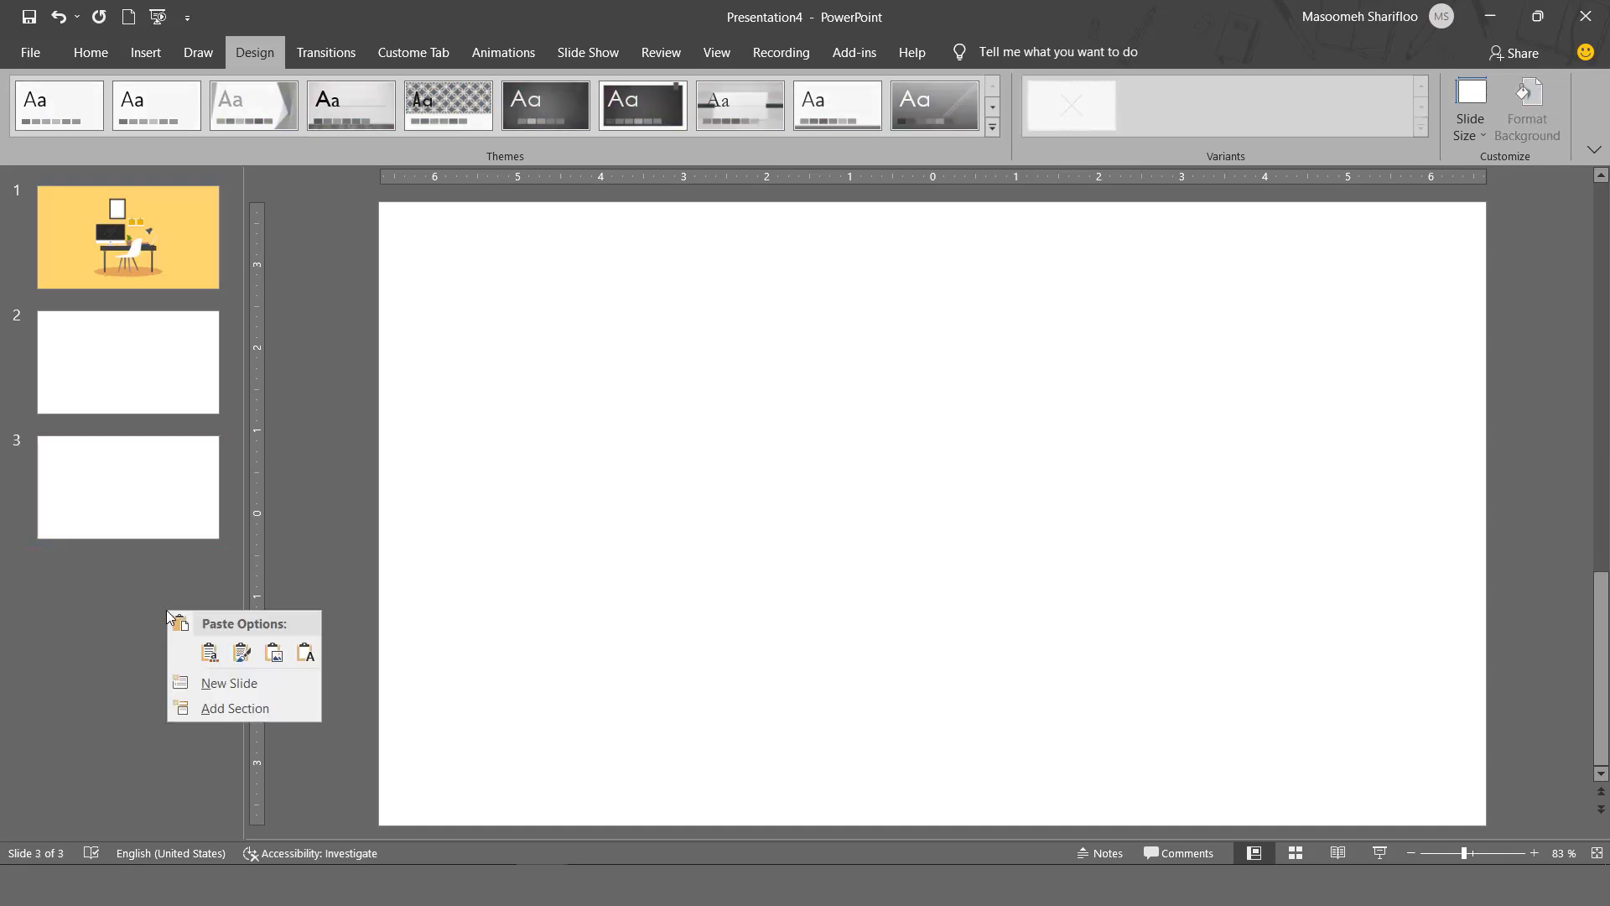
click(218, 683)
Insert the portrait dahlia flower picture from the Pictures folder on slide 2, centred on the slide
click(139, 333)
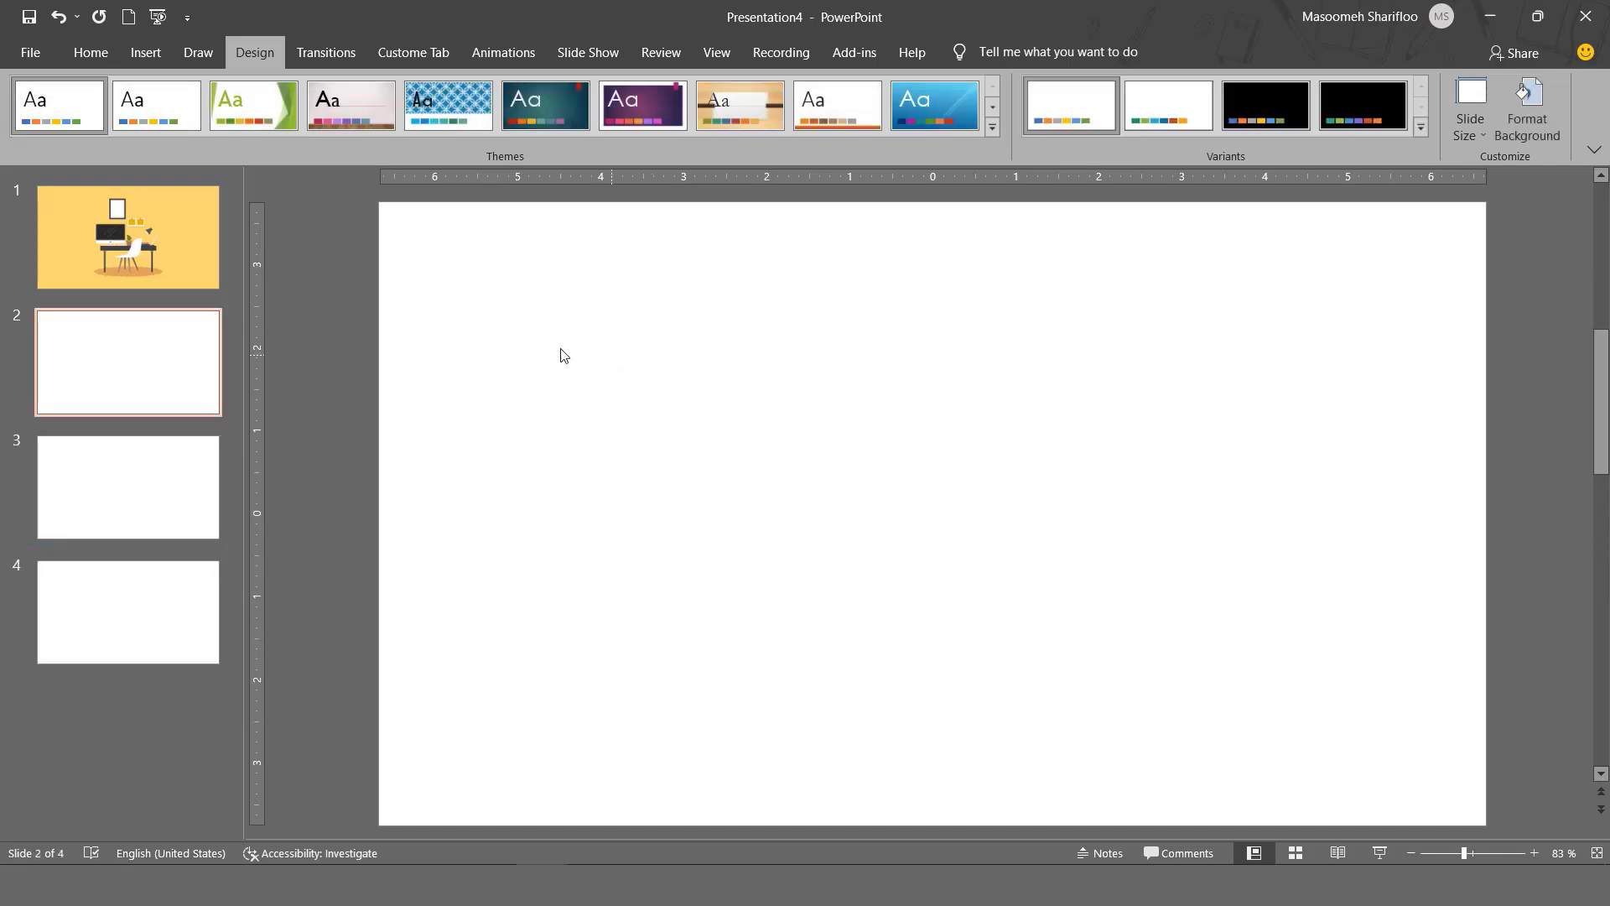
click(156, 62)
click(156, 113)
click(180, 188)
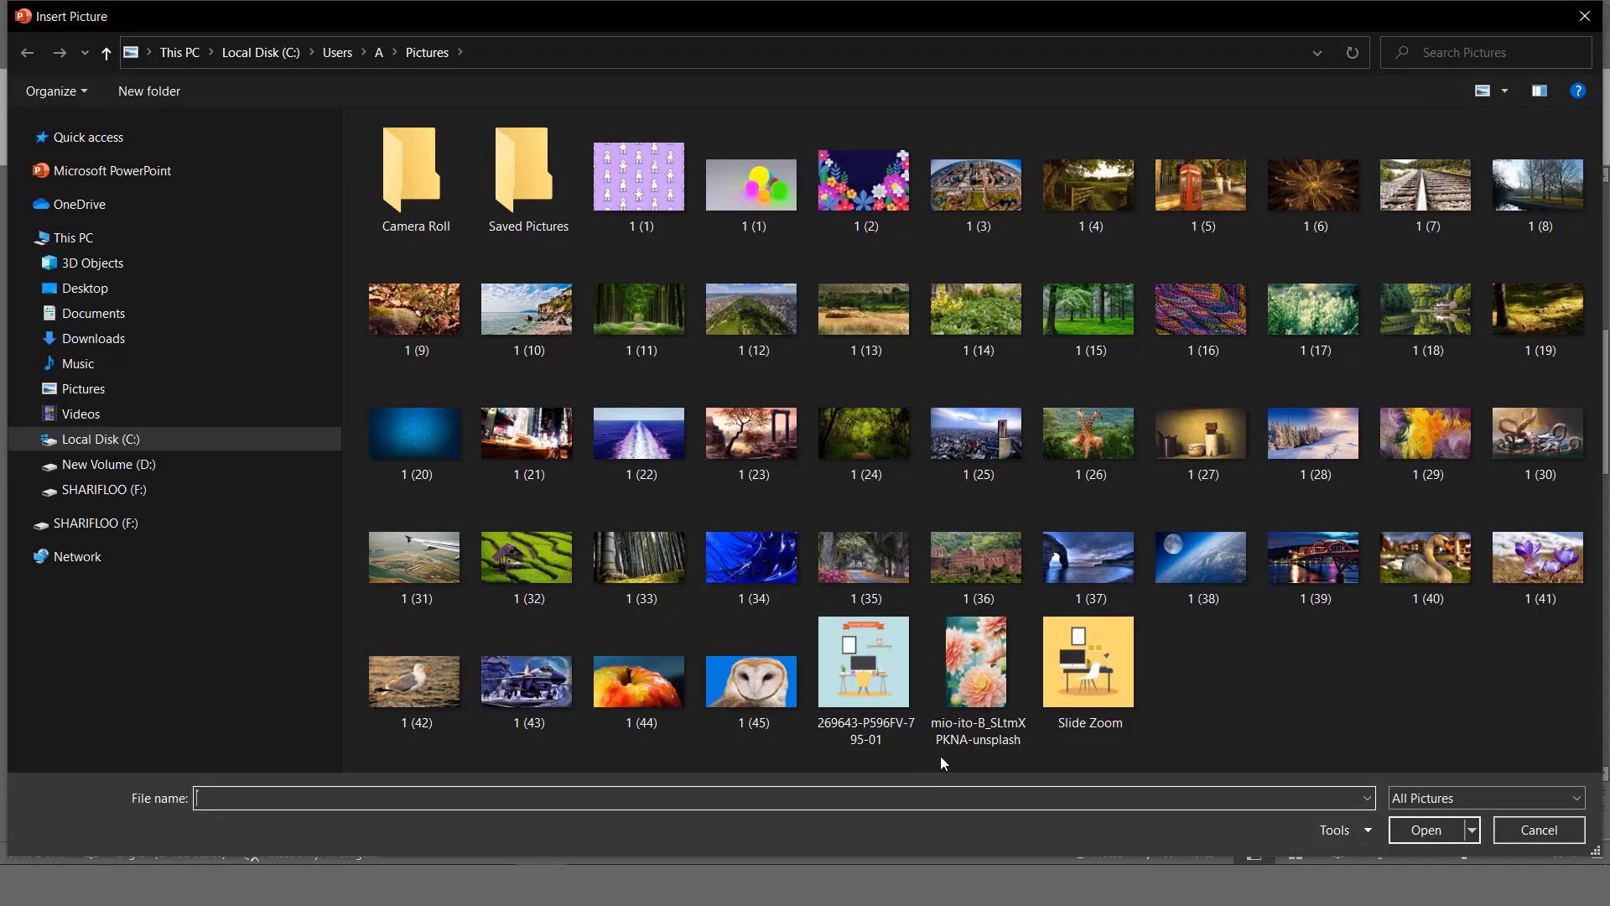
double_click(984, 661)
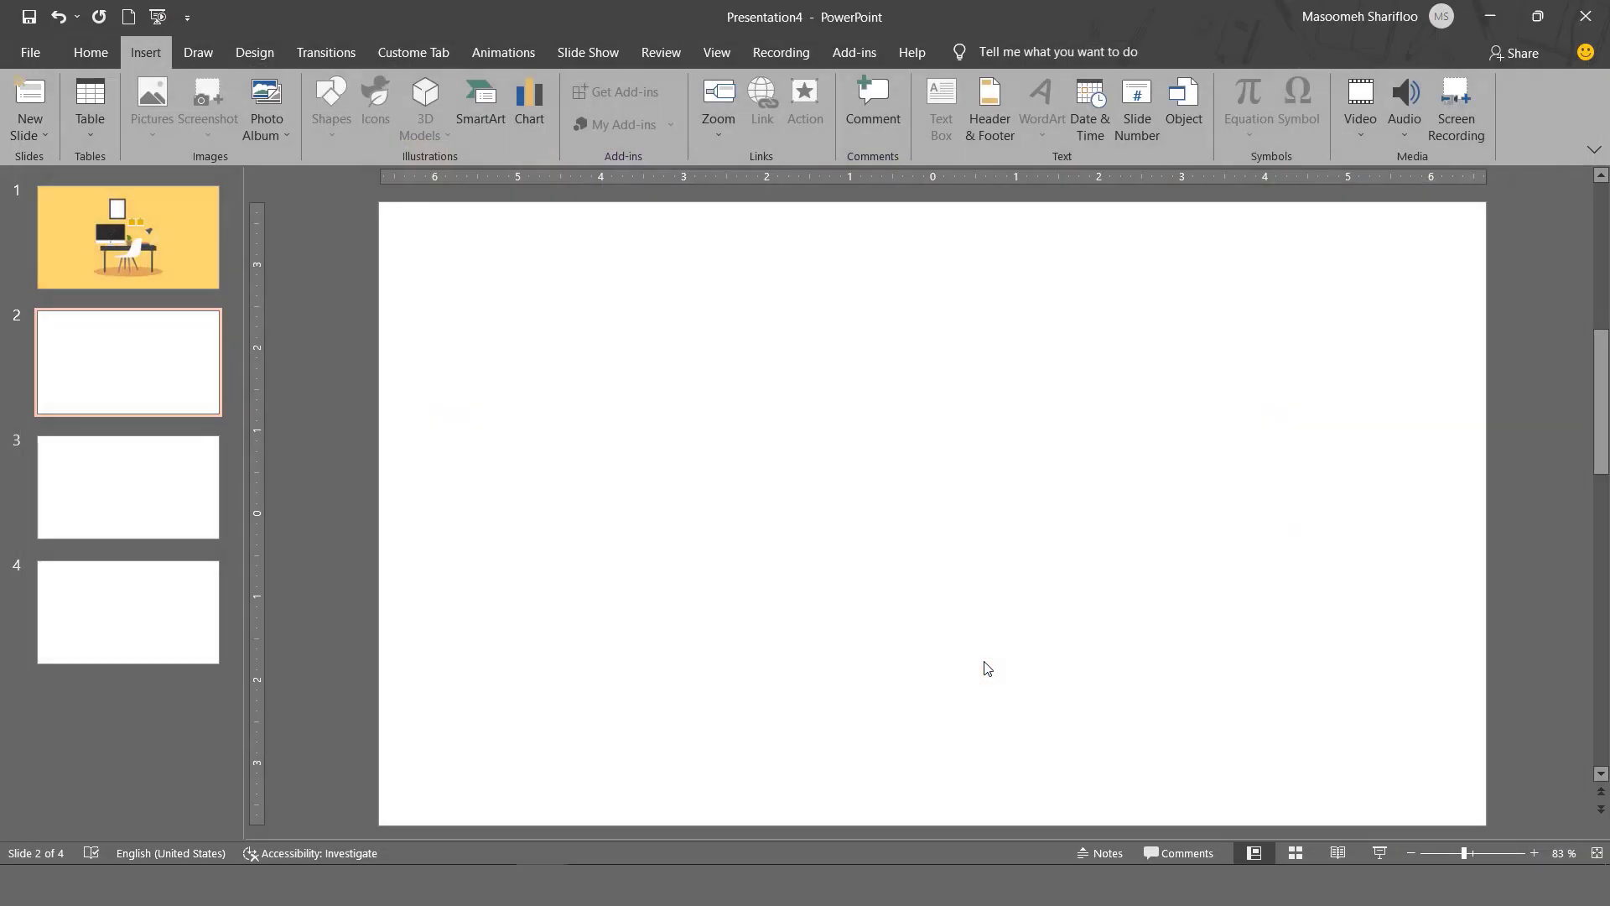
mouse_move(916, 611)
mouse_down()
mouse_move(932, 602)
mouse_move(919, 602)
mouse_up()
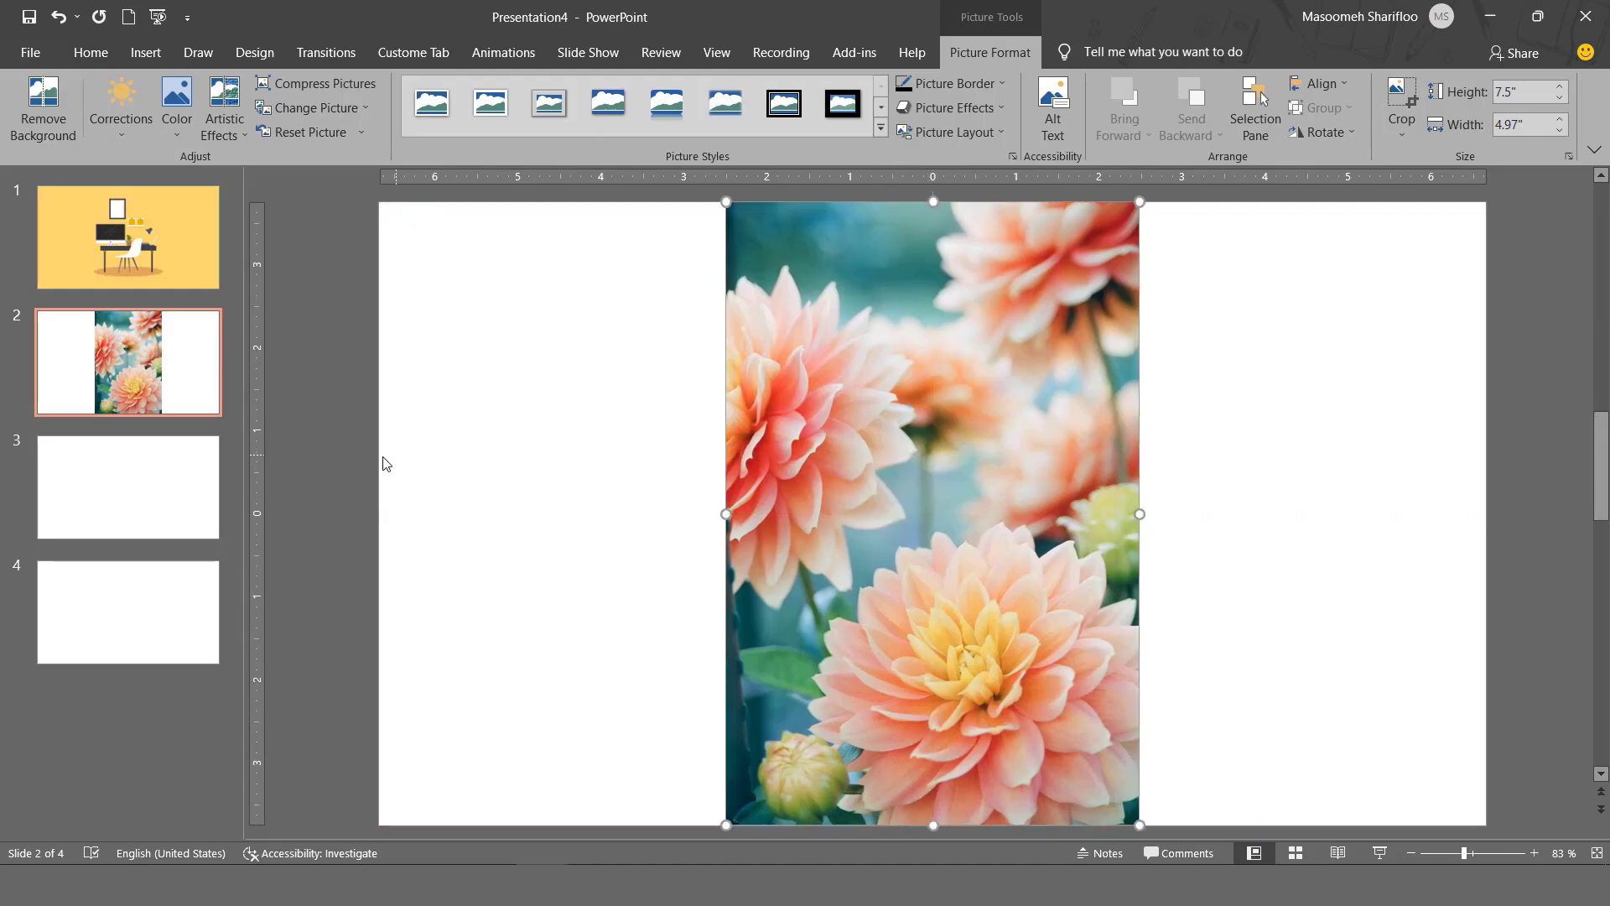
Copy the animated PowerPoint logo and the course title text from slide 3 of "slide zoom in powerpoint" onto slide 3 of Presentation4
click(154, 485)
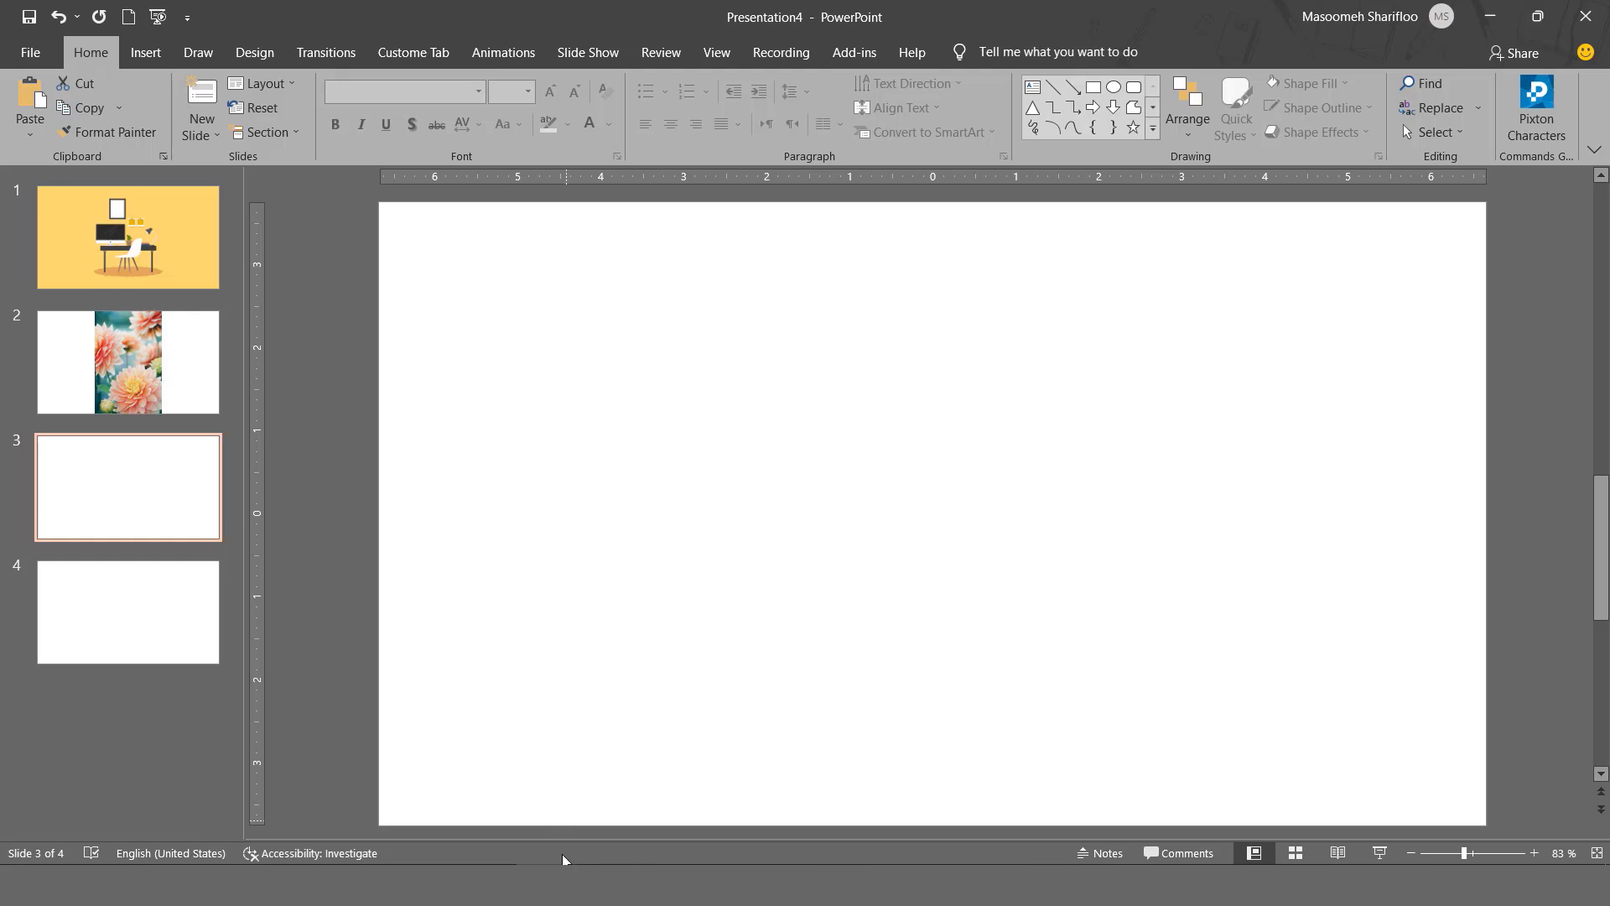
mouse_move(562, 858)
click(425, 792)
scroll(693, 504, down, 3)
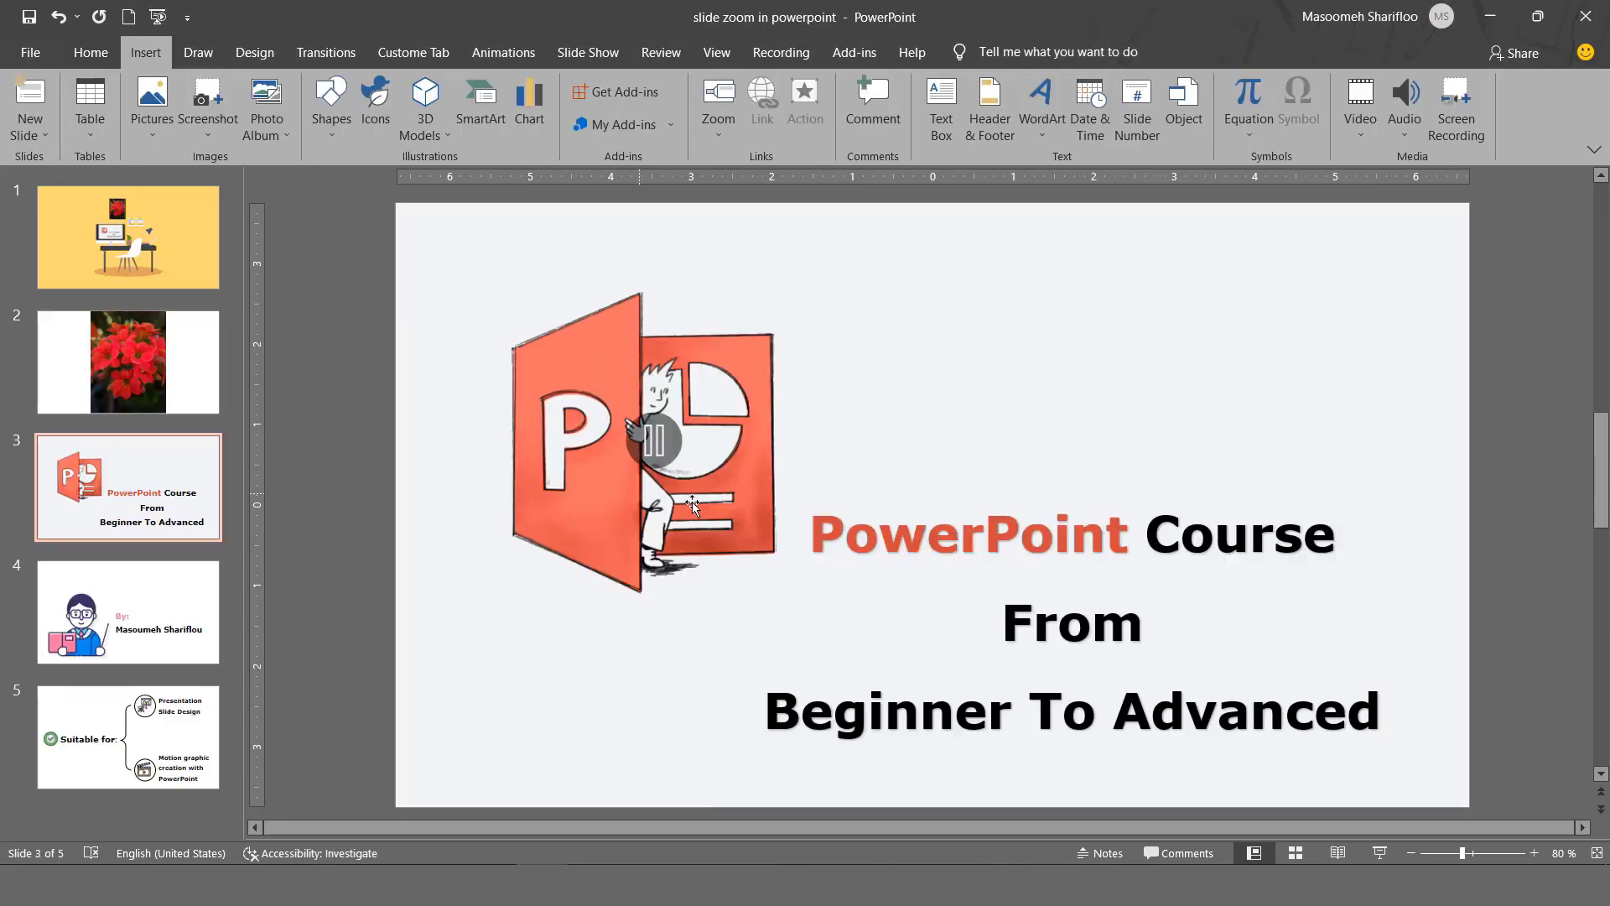
click(693, 504)
shift+click(805, 495)
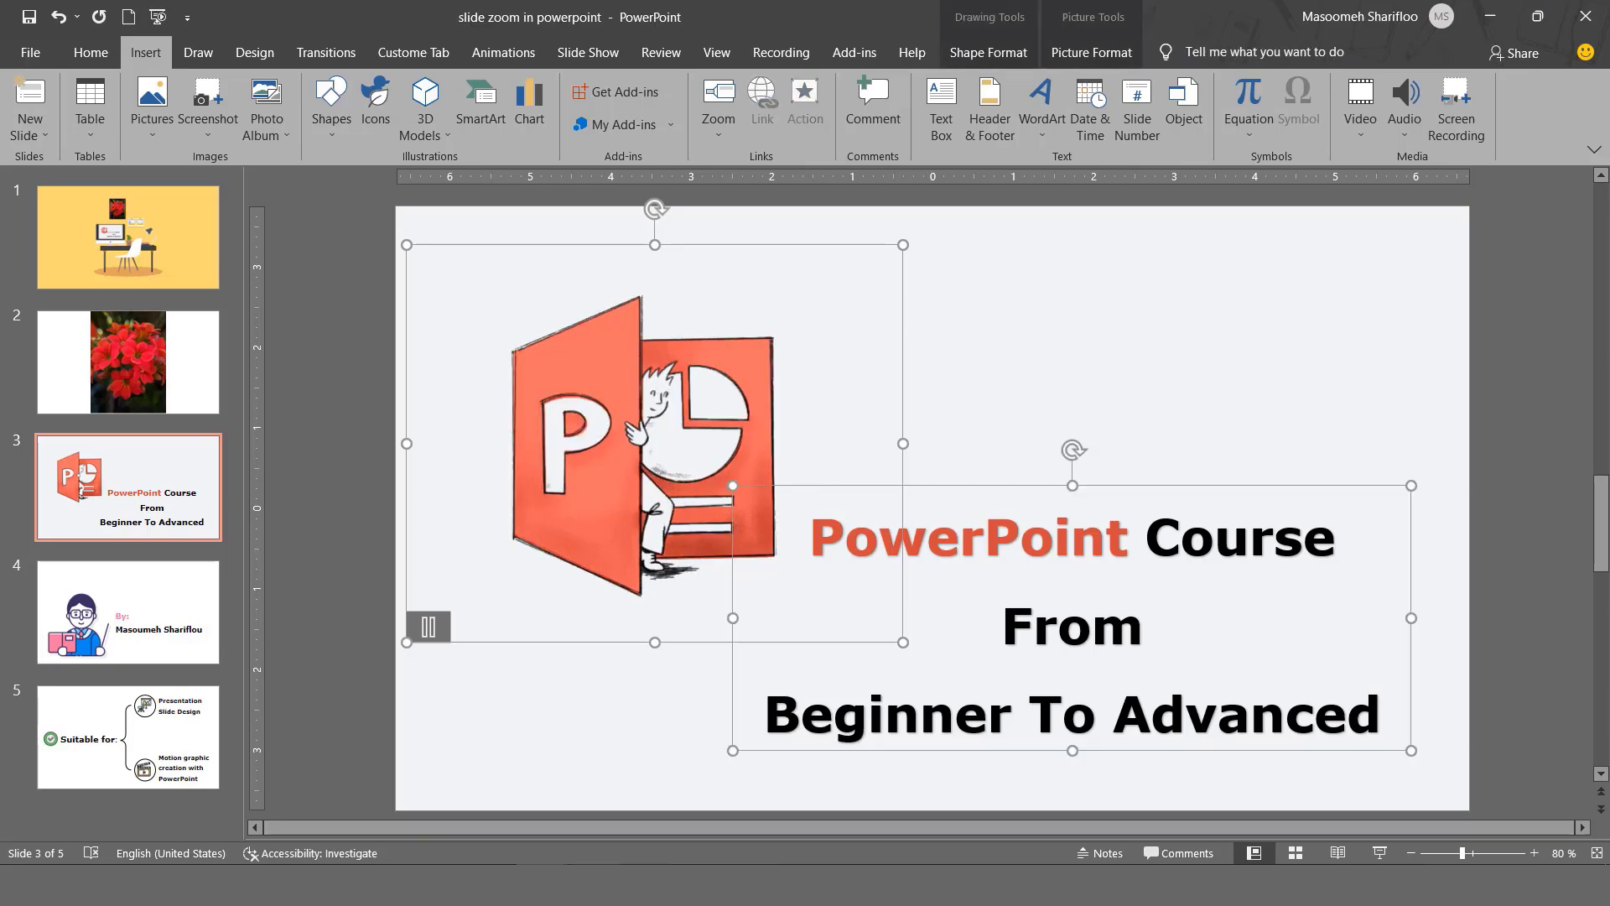
key(ctrl+c)
mouse_move(554, 863)
click(661, 797)
key(ctrl+v)
click(417, 732)
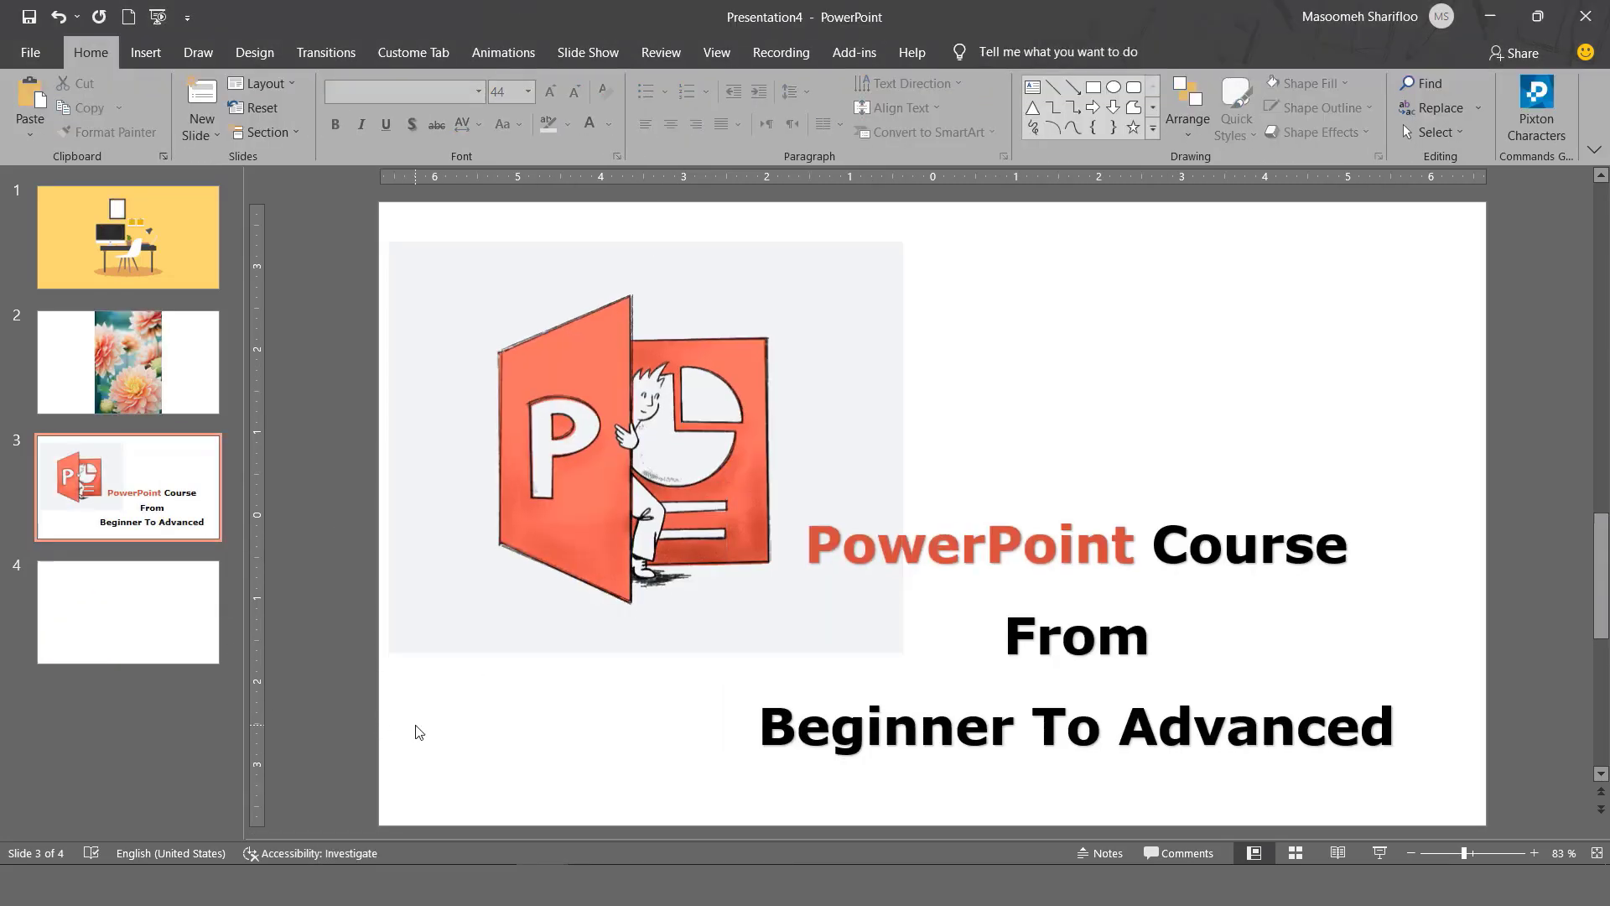
Copy the teacher illustration and the author byline from slide 4 of "slide zoom in powerpoint" onto slide 4 of Presentation4
scroll(503, 777, down, 1)
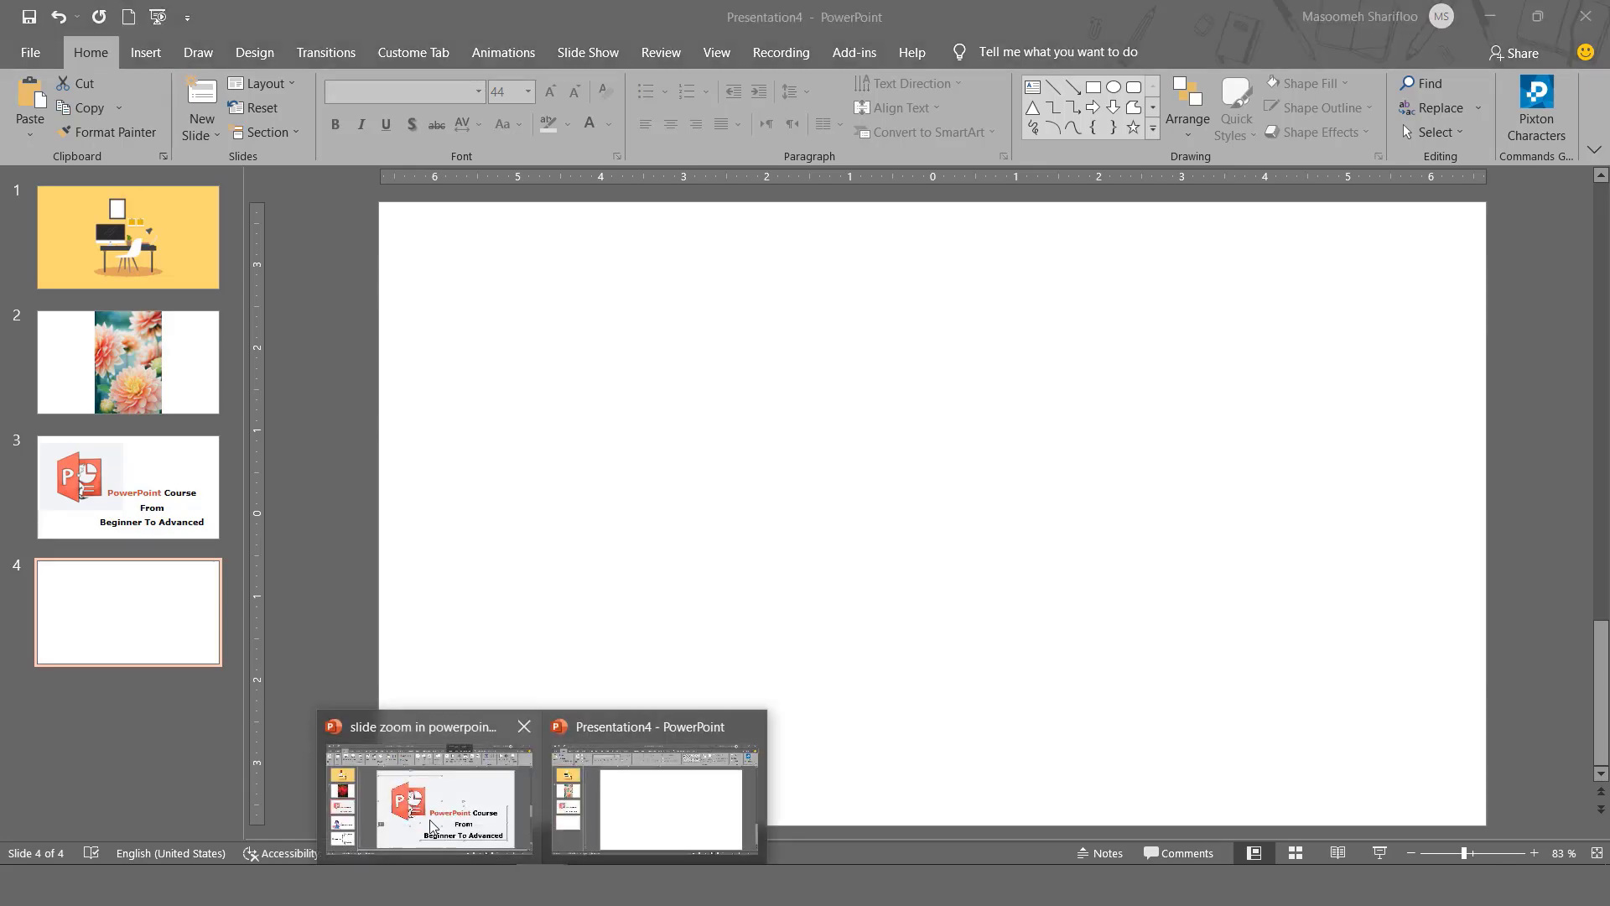
click(430, 826)
scroll(891, 436, down, 1)
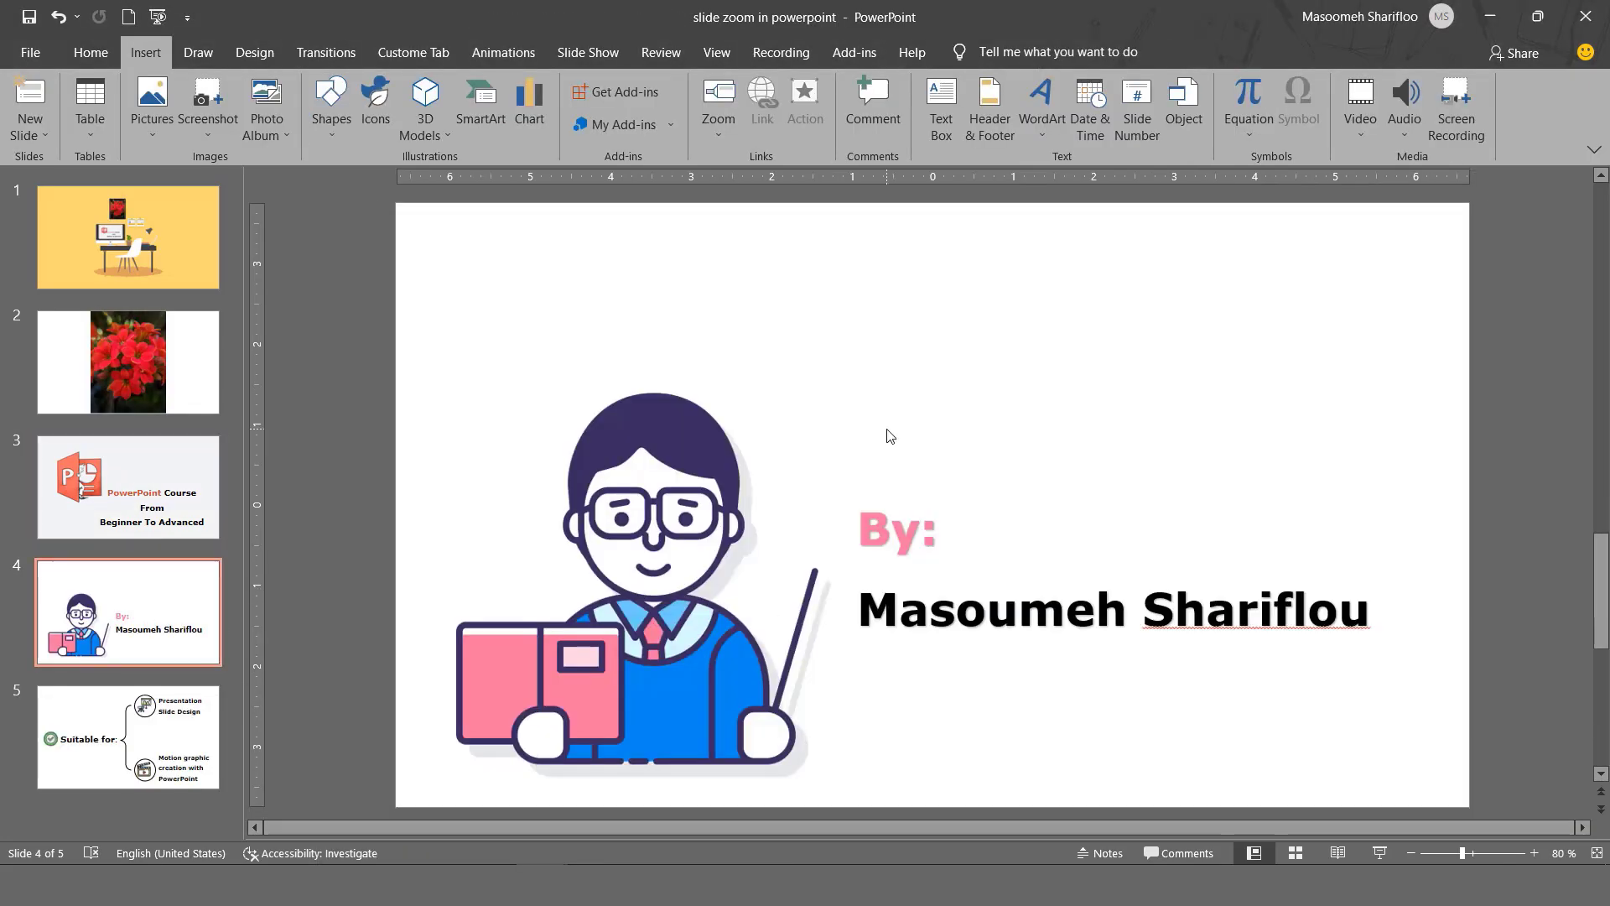
key(ctrl+a)
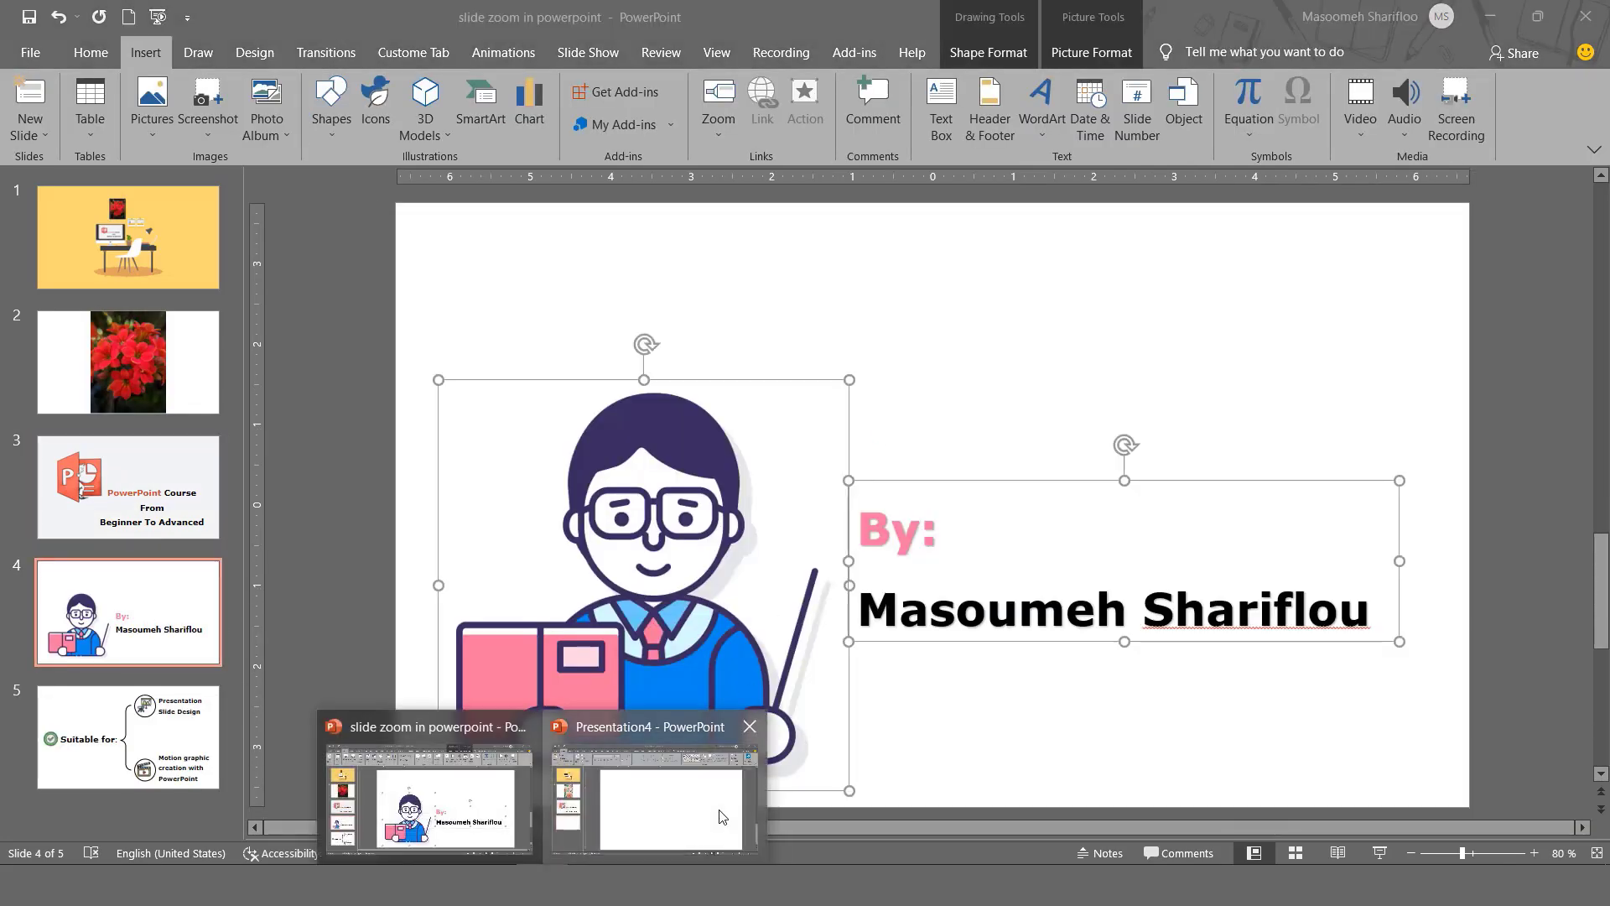
click(722, 818)
key(ctrl+v)
Add a fifth blank slide to Presentation4 and bring over all the "Suitable for" content from slide 5 of "slide zoom in powerpoint"
right_click(151, 701)
click(223, 765)
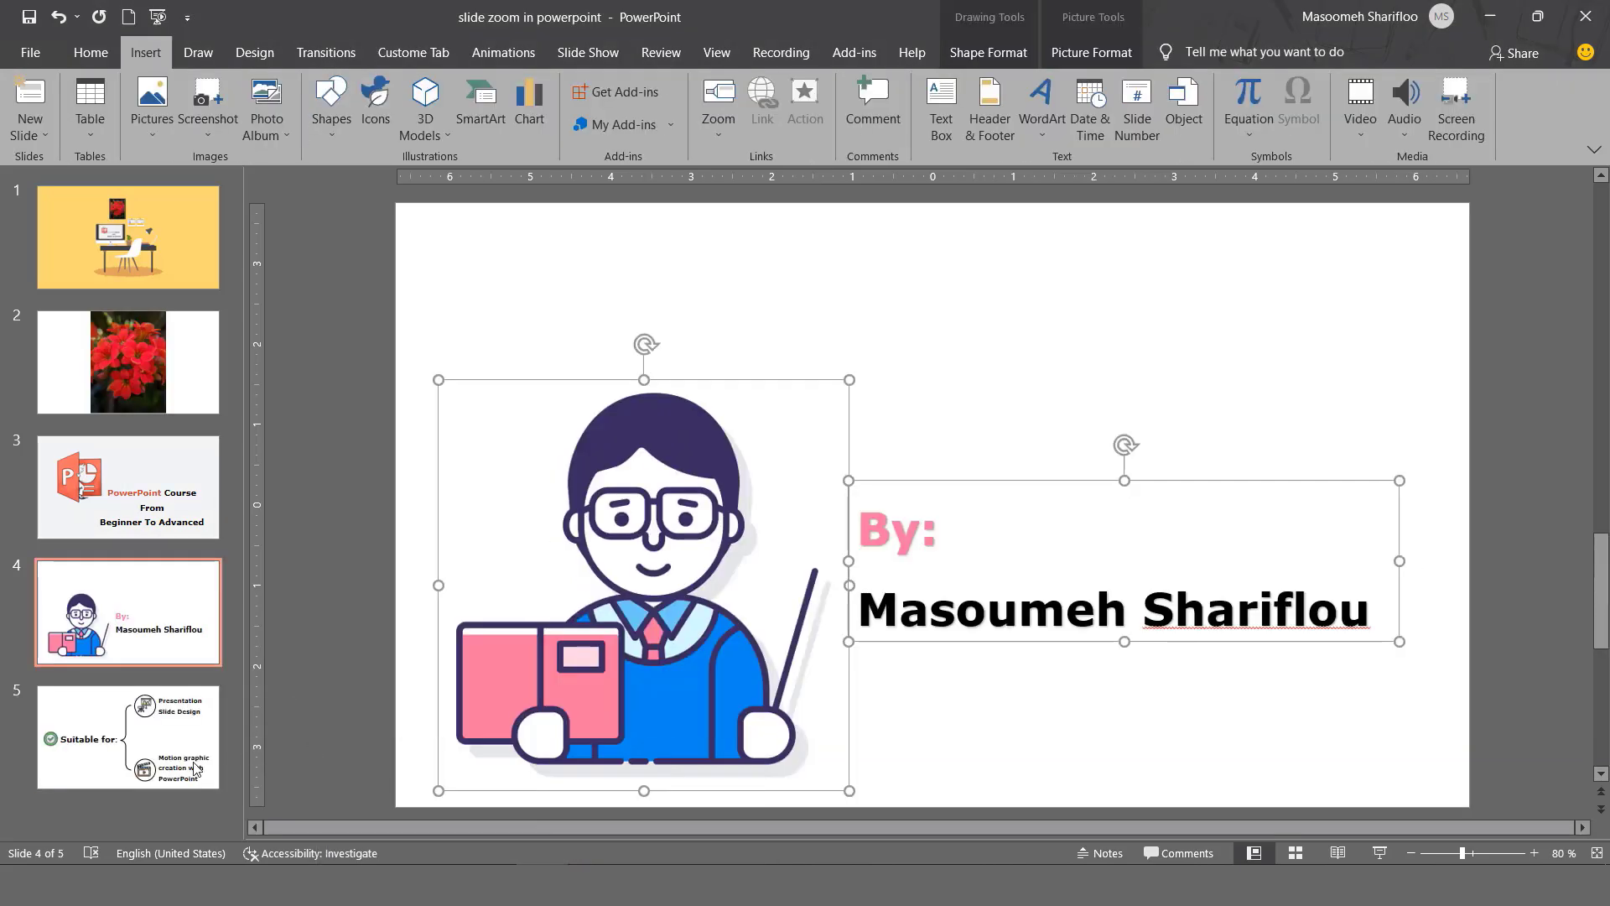
click(195, 769)
key(ctrl+a)
key(alt+Tab)
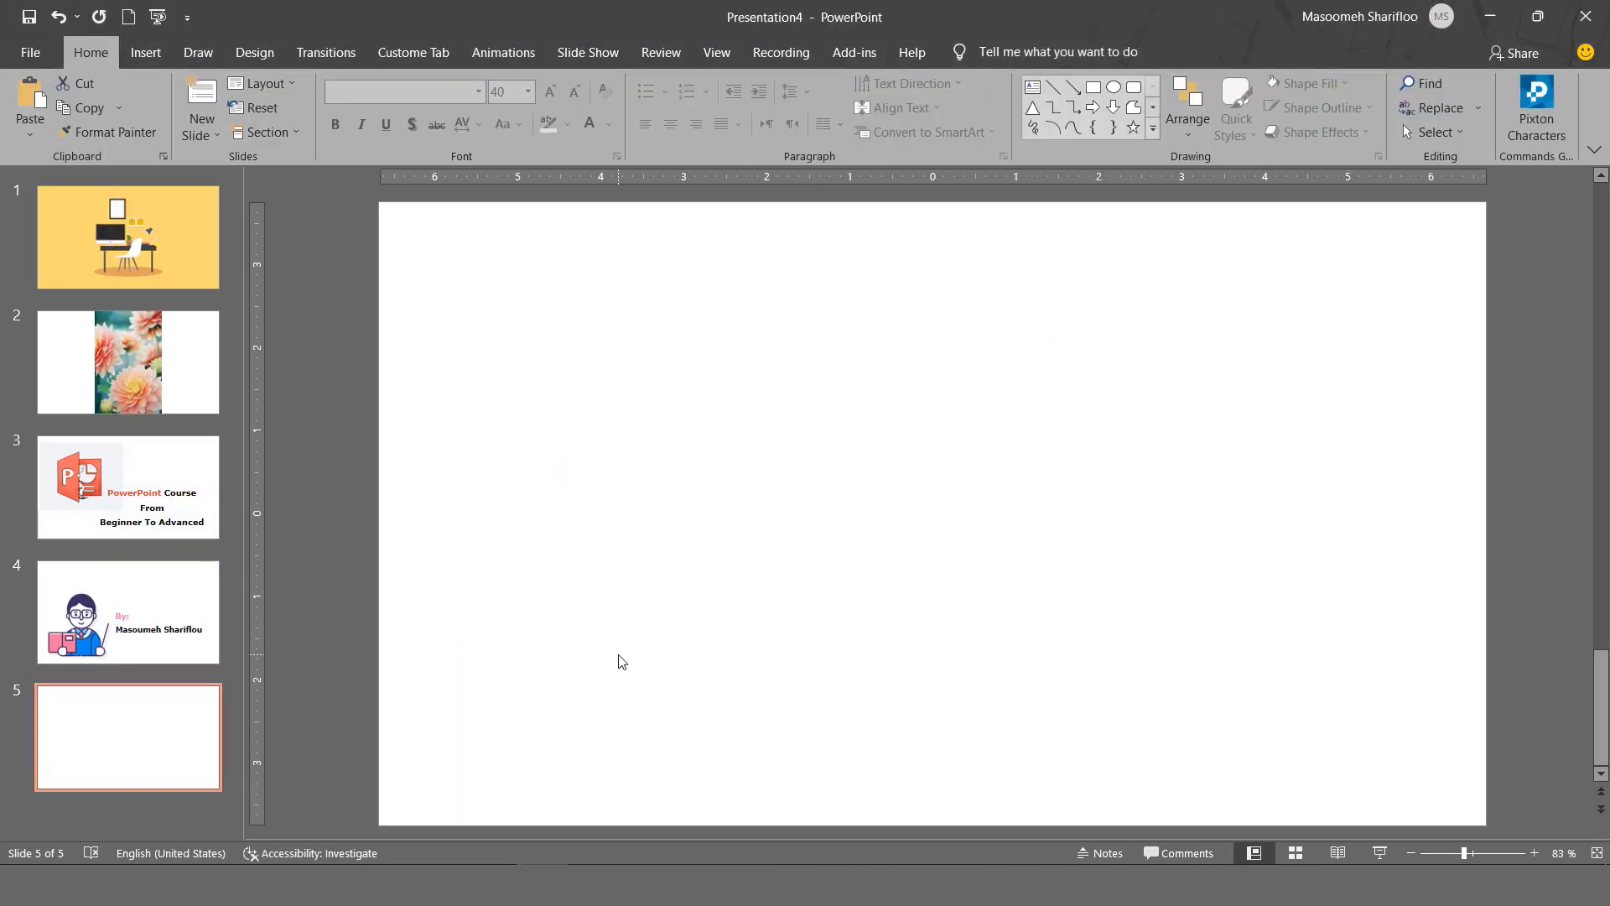